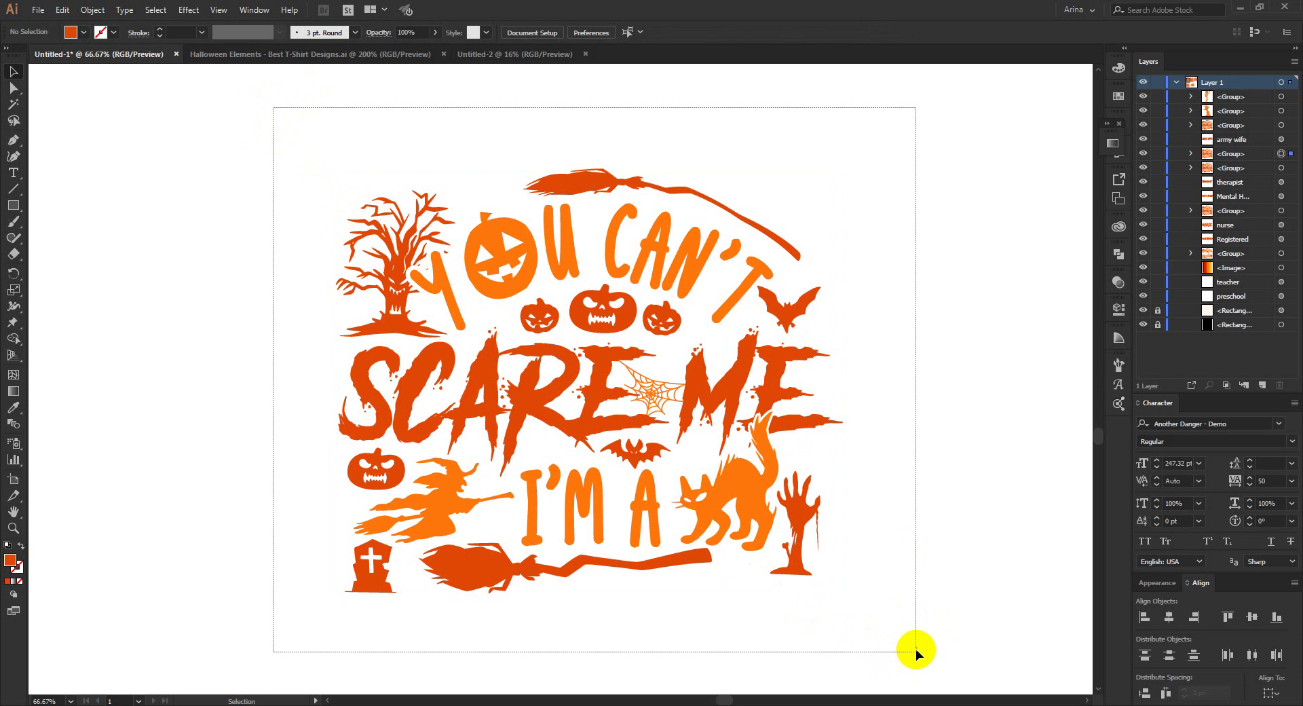
click(901, 612)
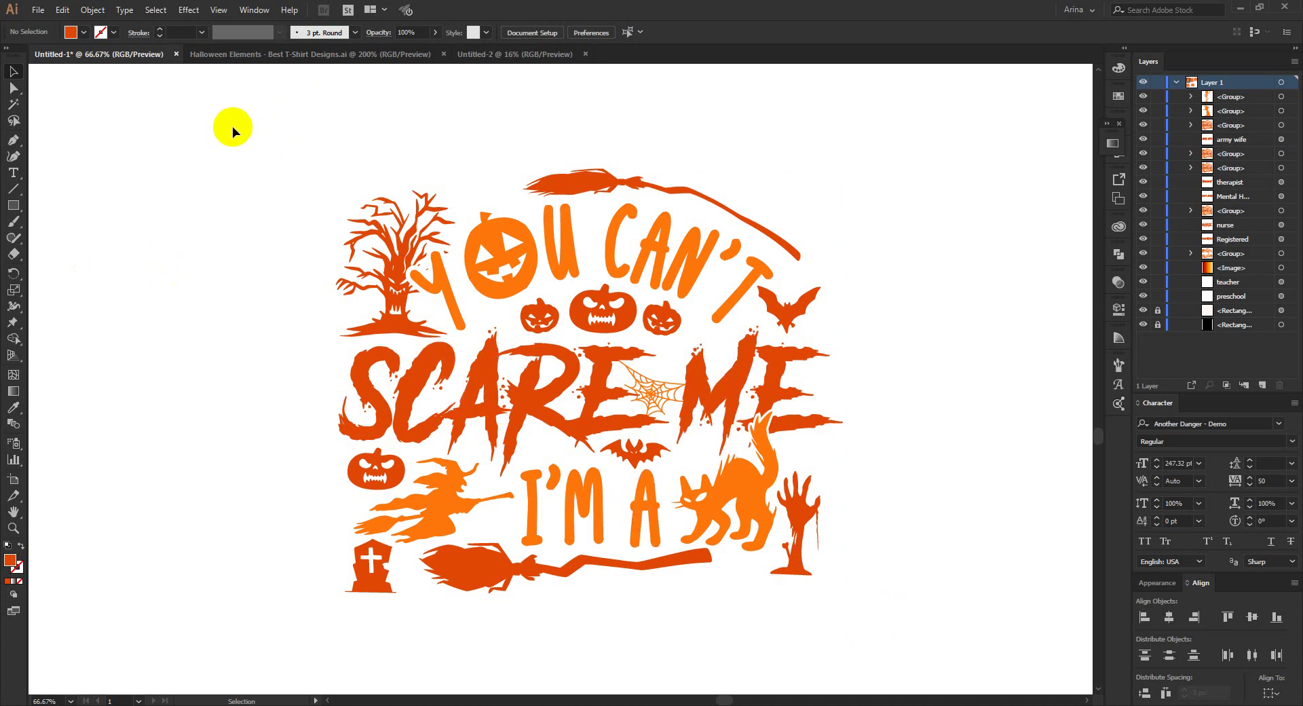
drag(274, 126, 900, 640)
click(473, 300)
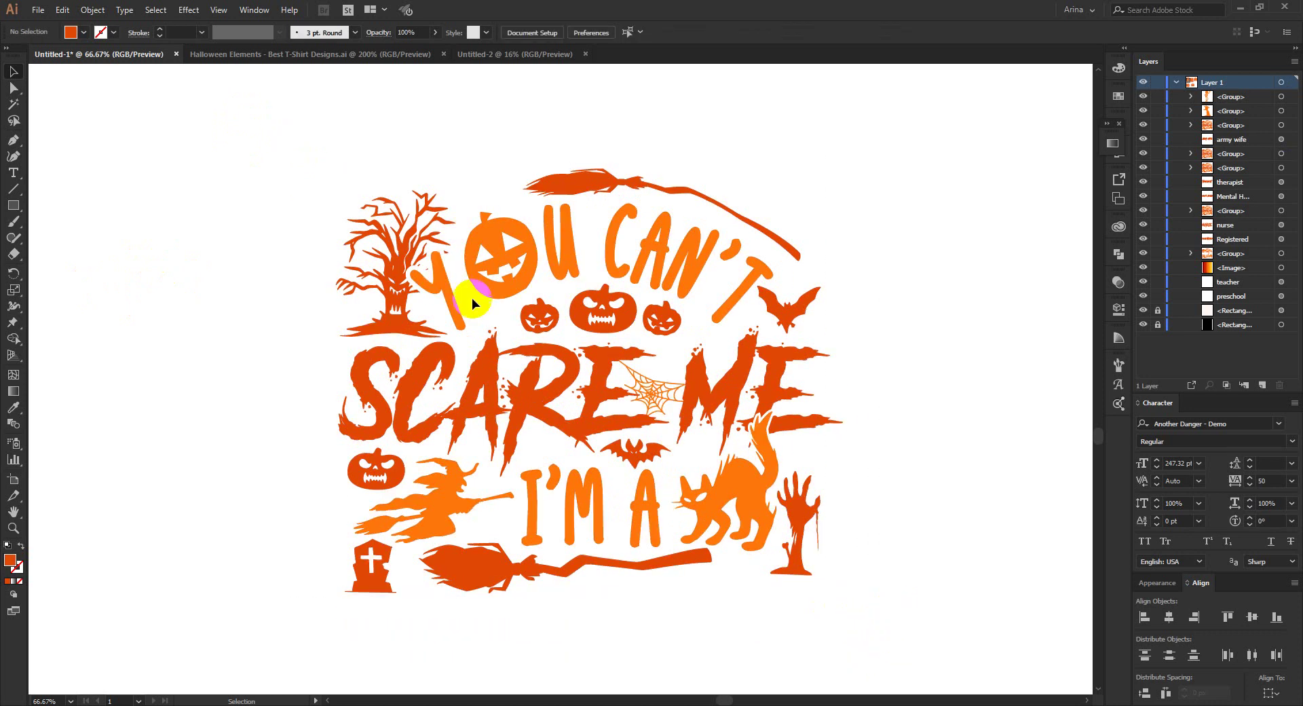
click(470, 271)
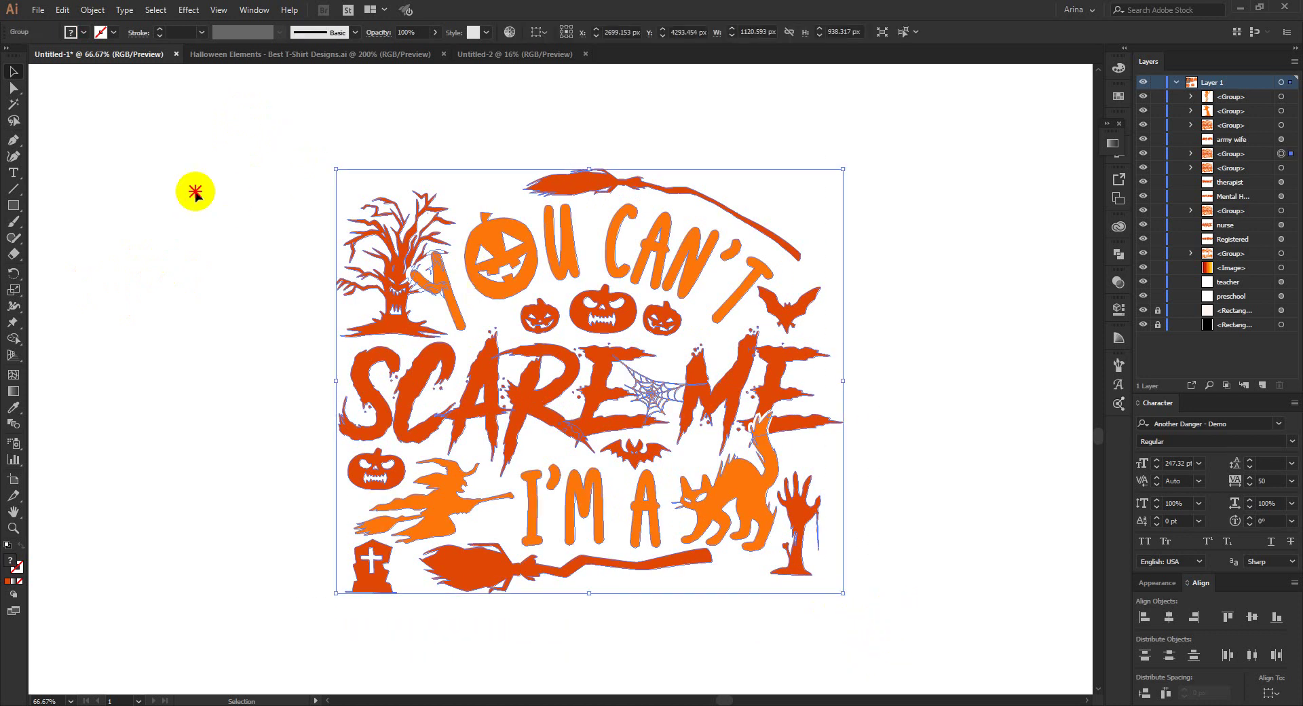
drag(195, 192, 908, 584)
click(899, 587)
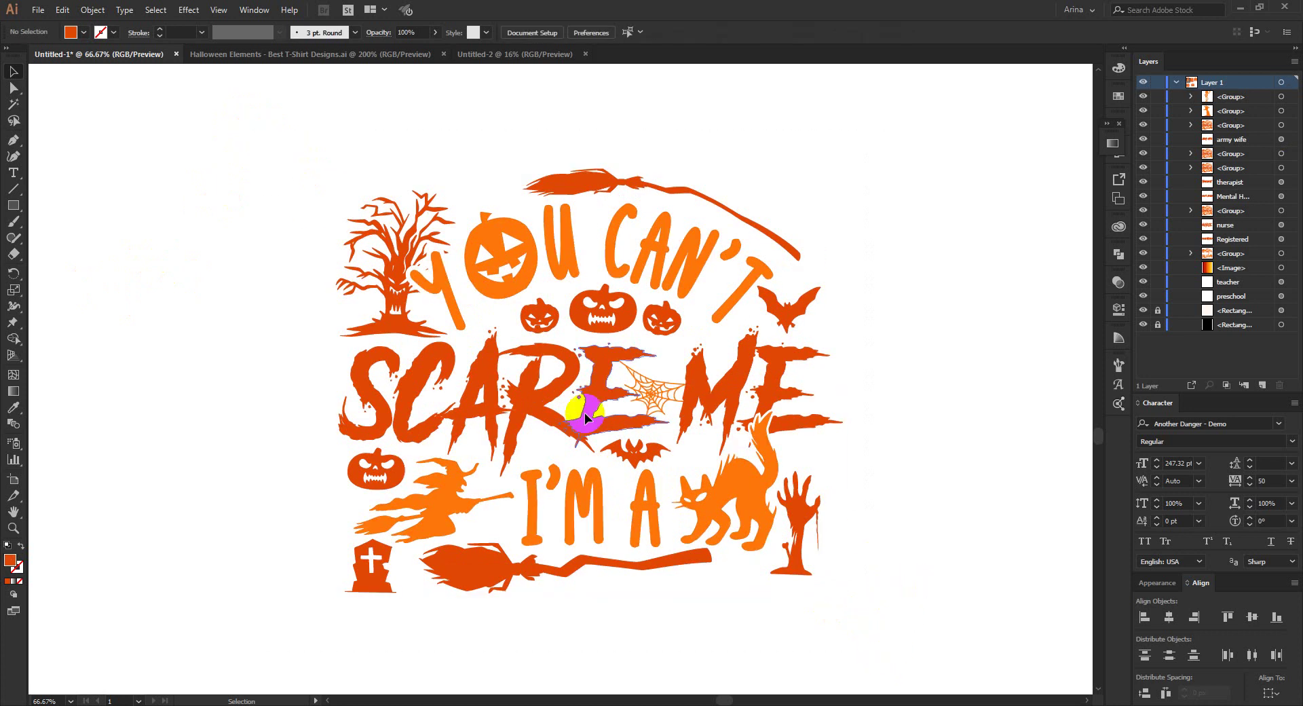
drag(264, 128, 866, 654)
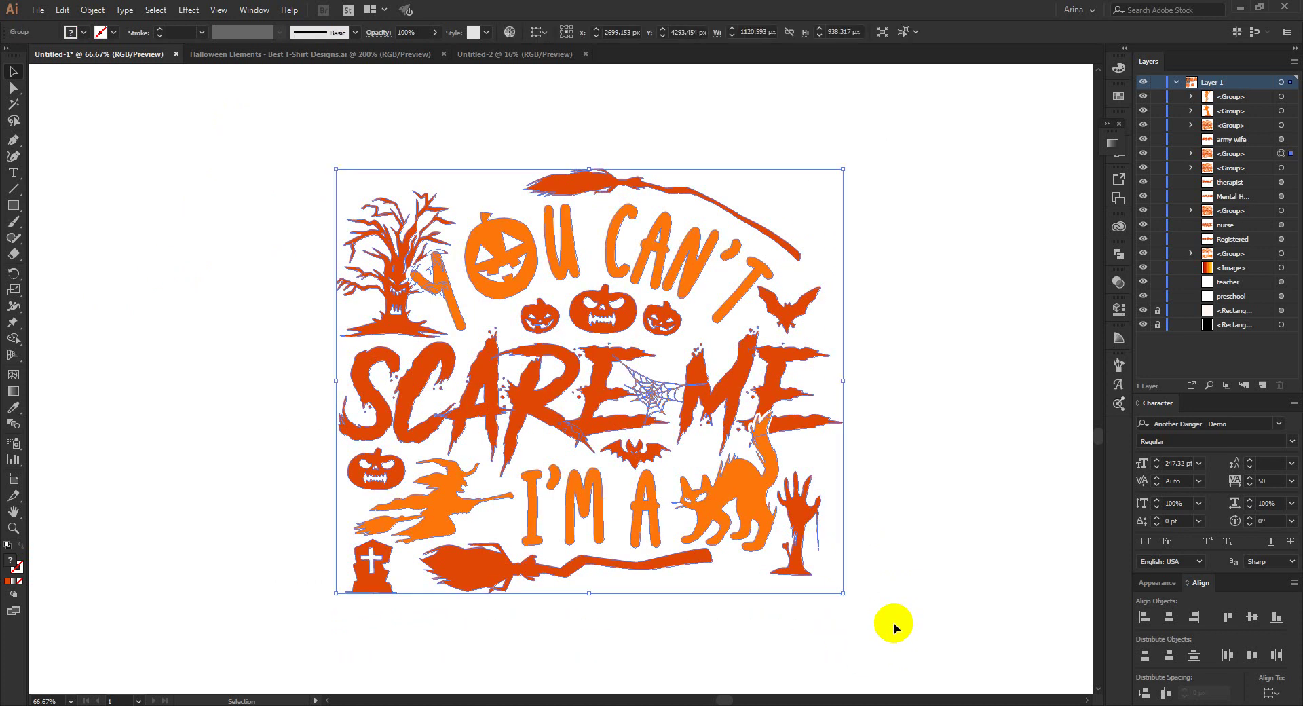
click(893, 622)
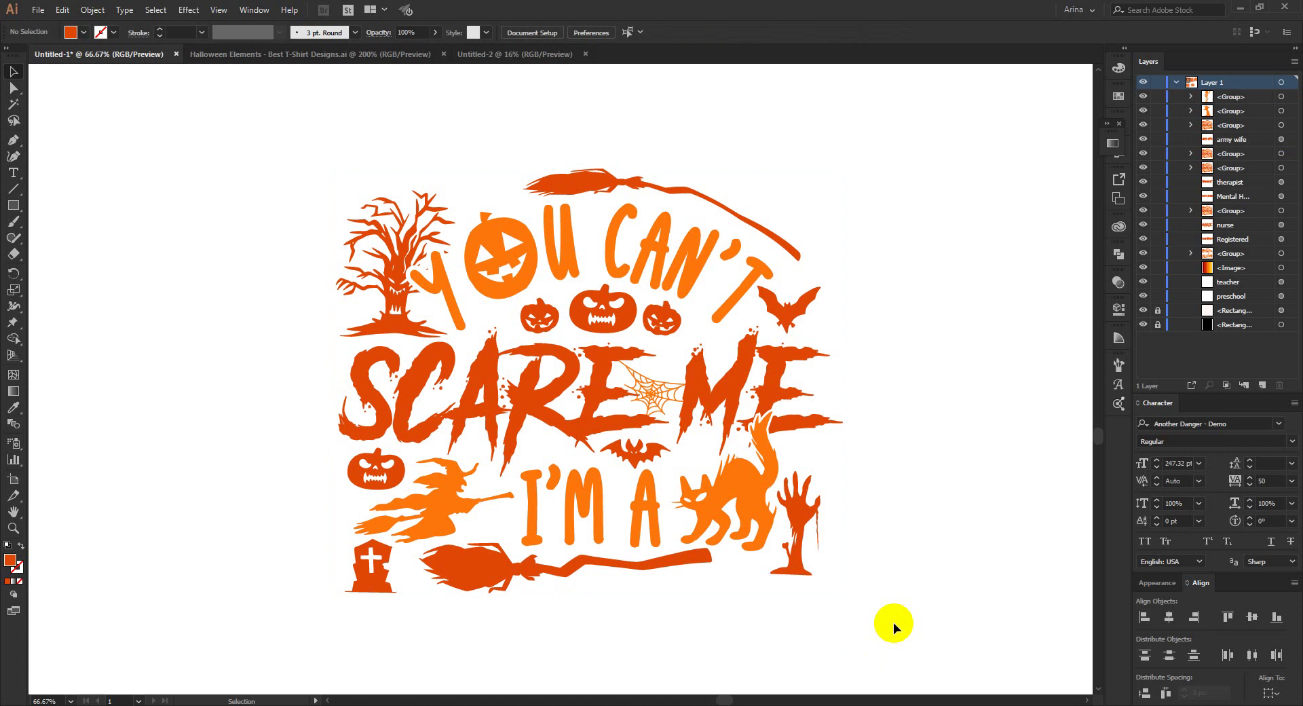
drag(901, 637, 894, 609)
click(286, 105)
click(891, 604)
scroll(875, 595, down, 1)
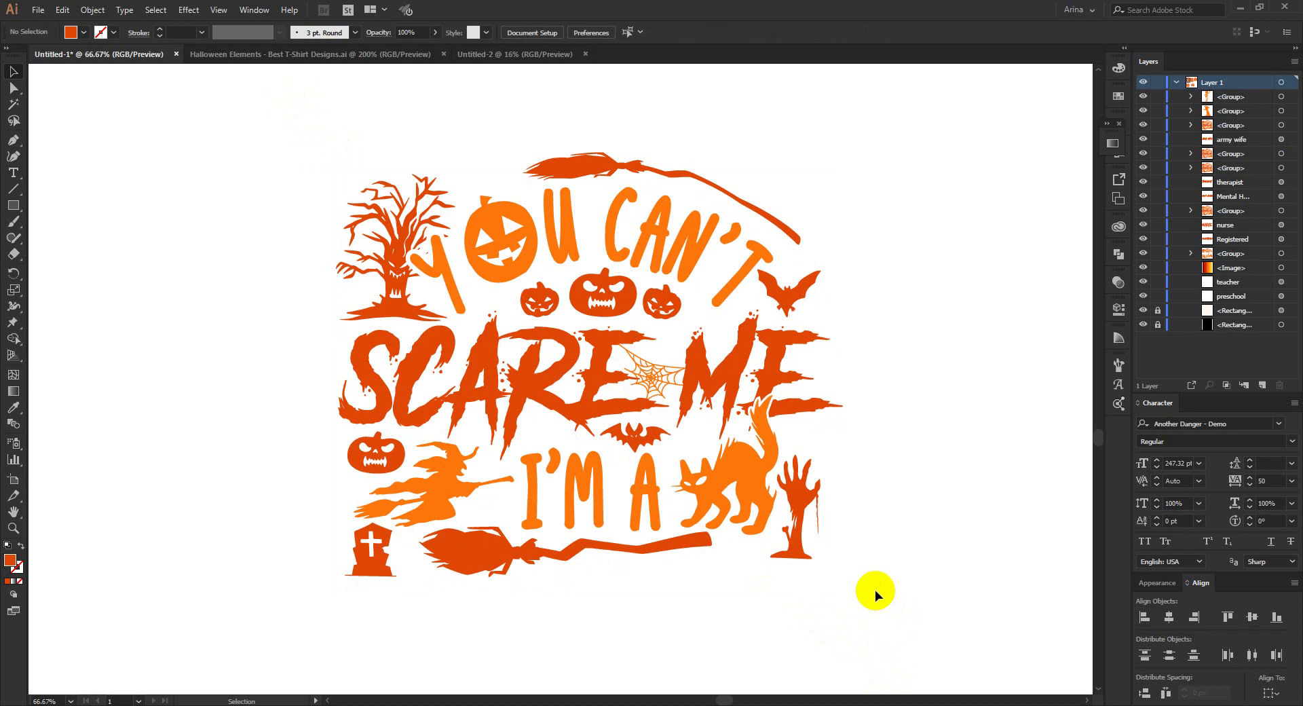
scroll(876, 595, down, 1)
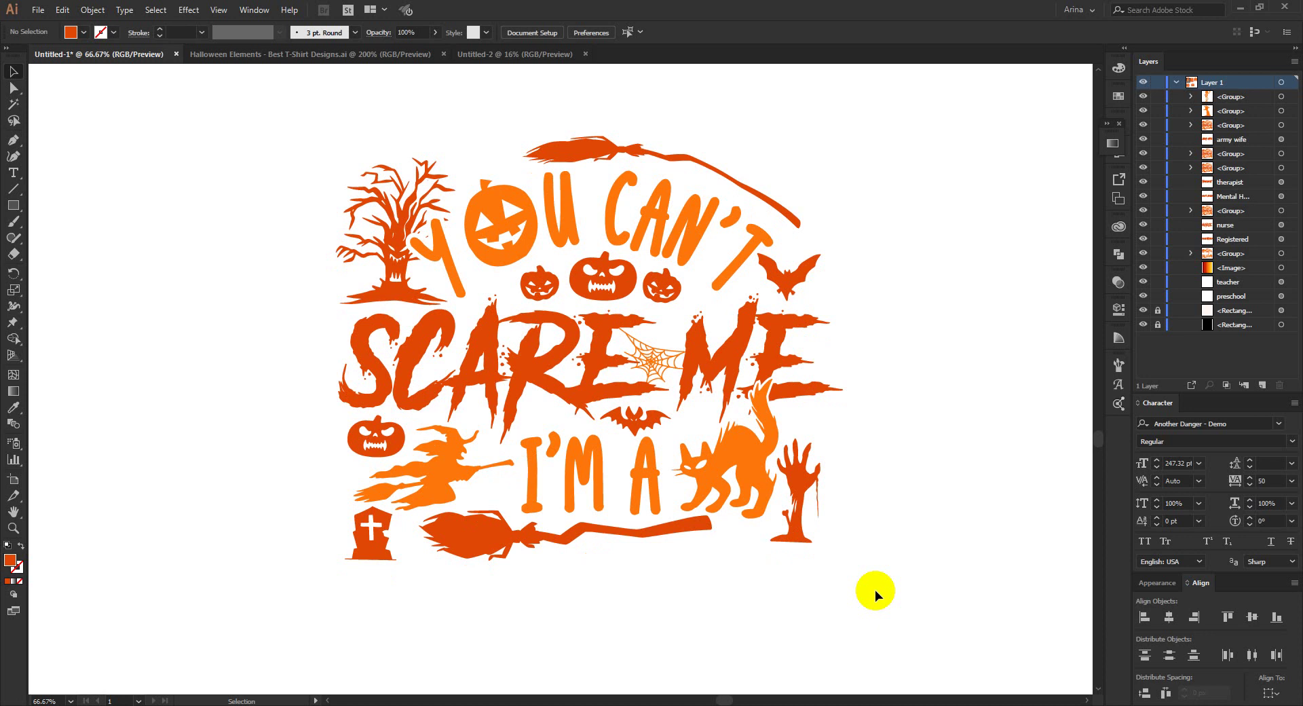
drag(900, 626, 875, 580)
click(195, 223)
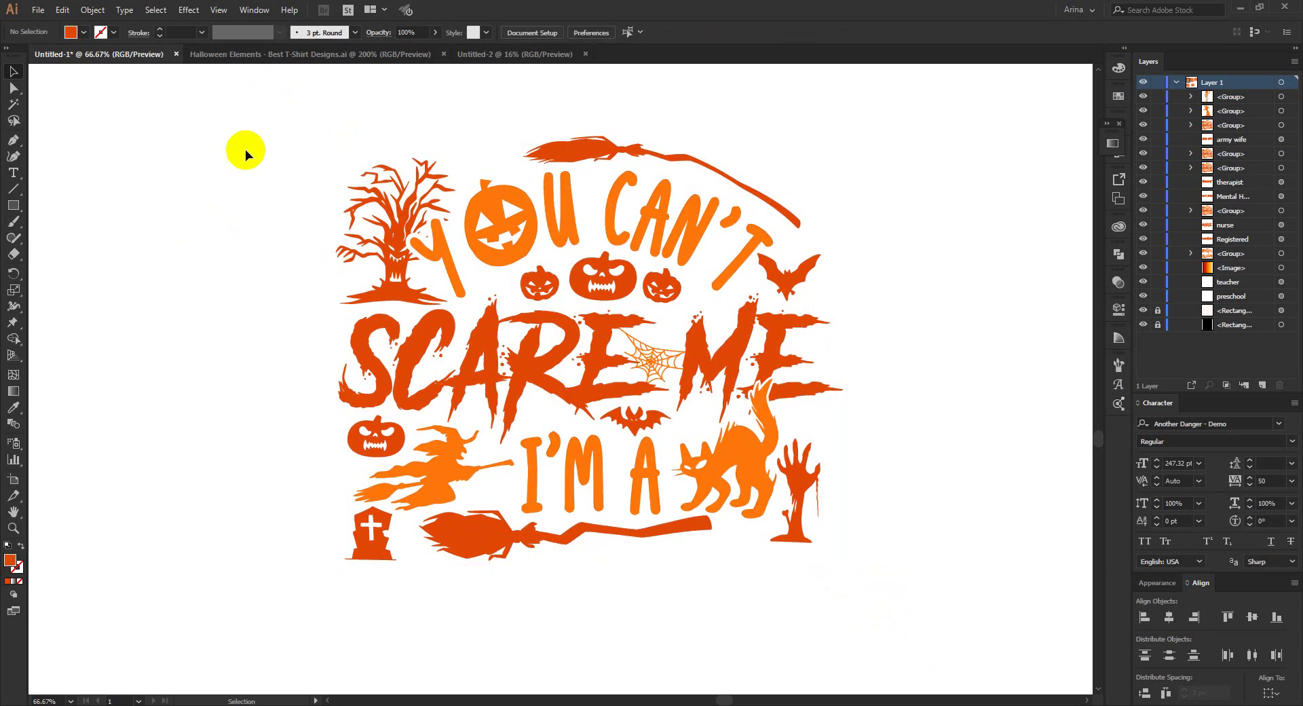
drag(283, 100, 903, 612)
click(900, 612)
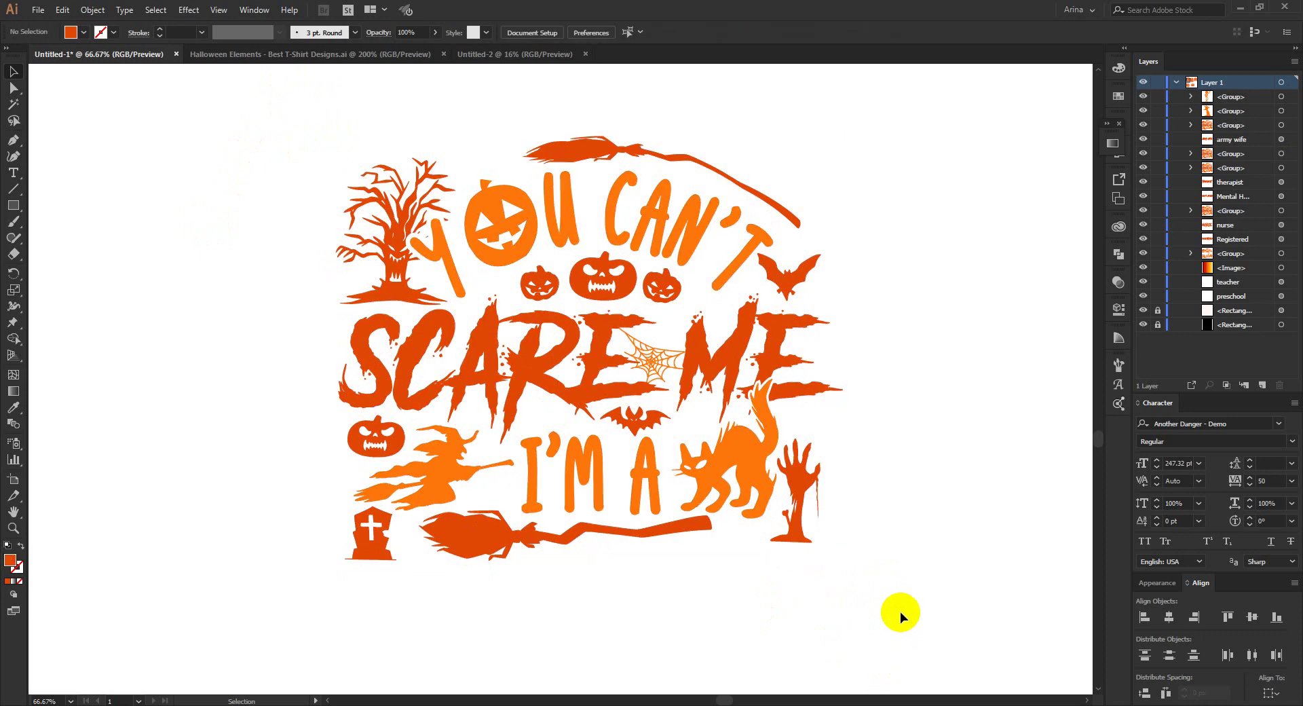
drag(922, 638, 865, 633)
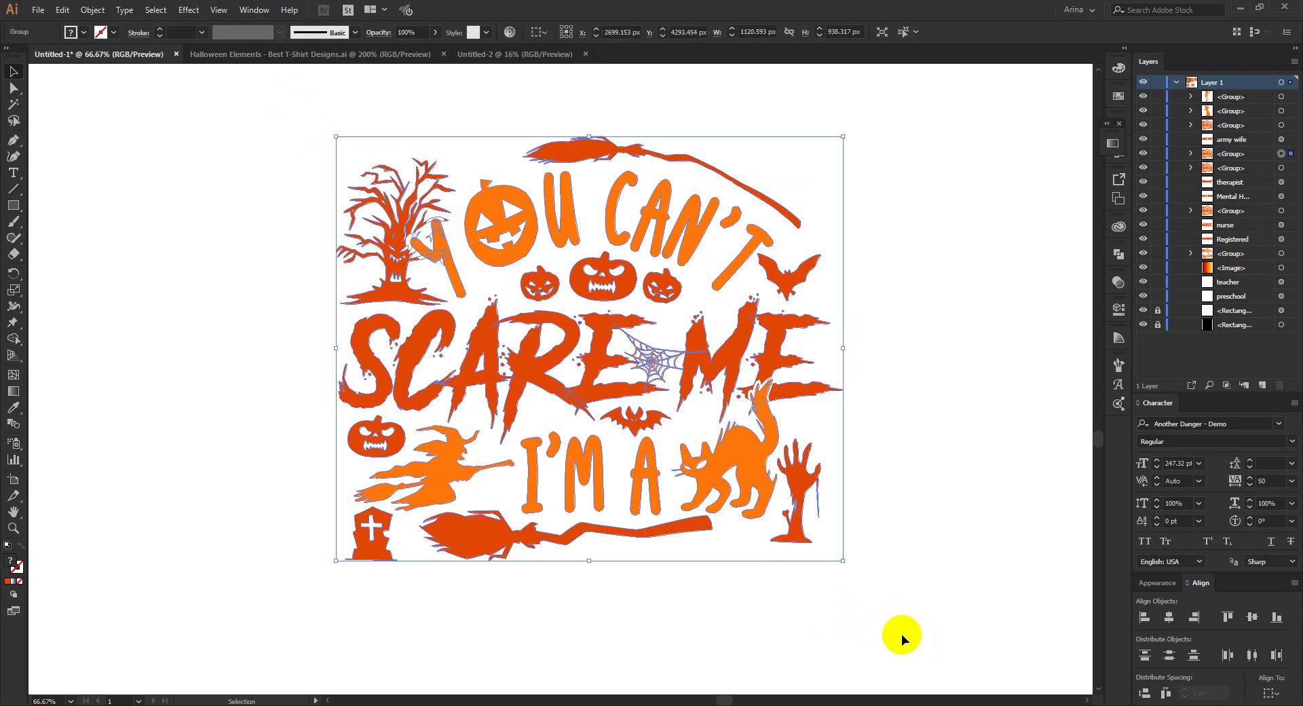
click(326, 120)
drag(255, 77, 921, 657)
click(919, 623)
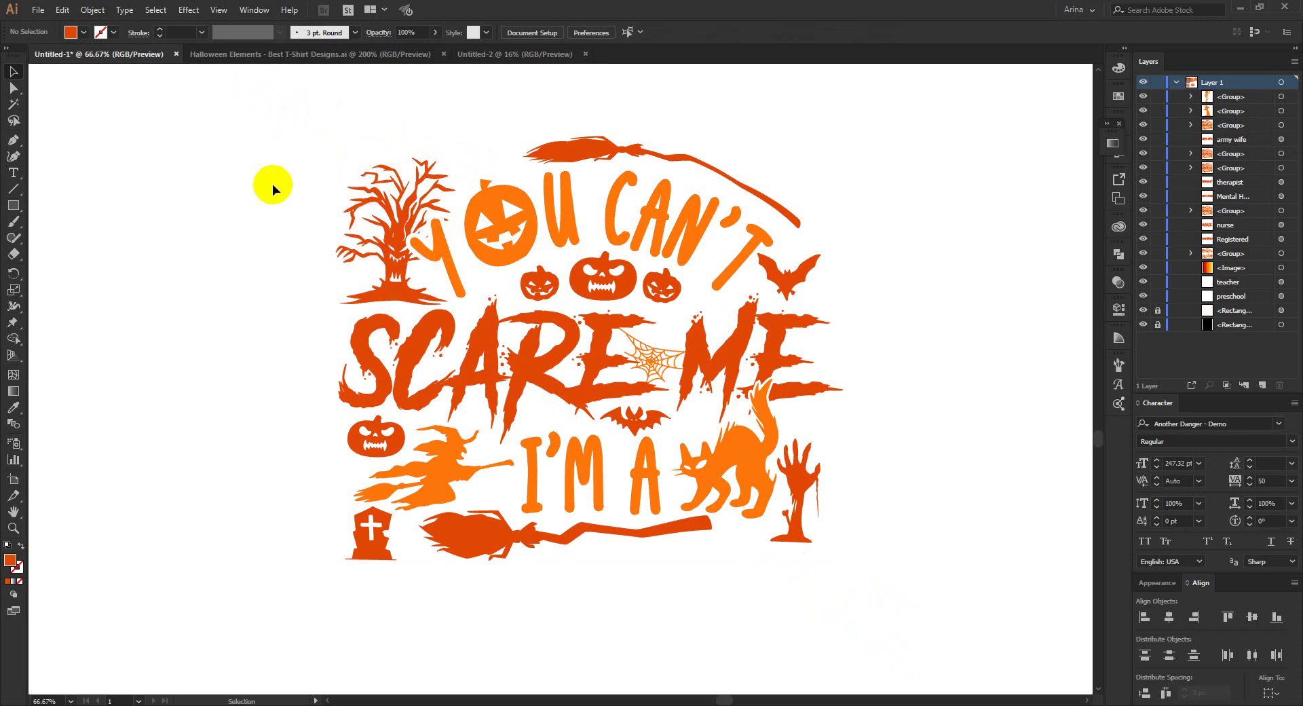
drag(256, 92, 888, 613)
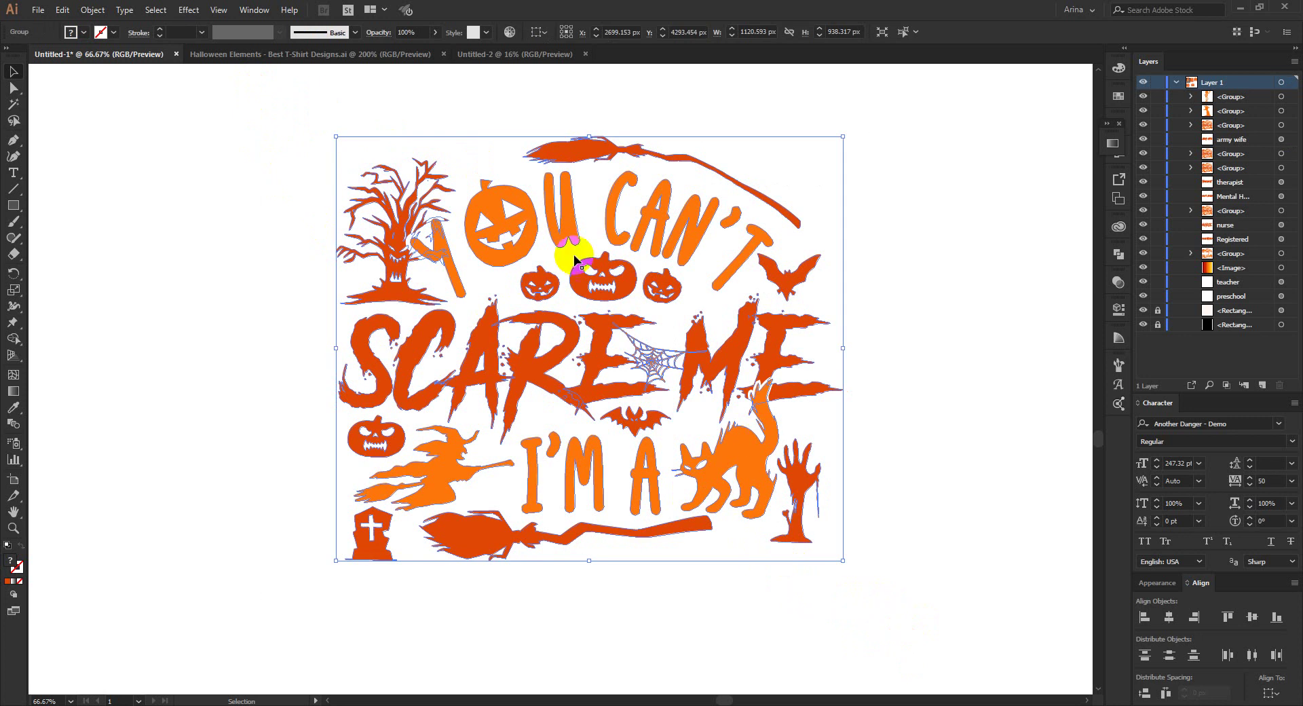
click(531, 231)
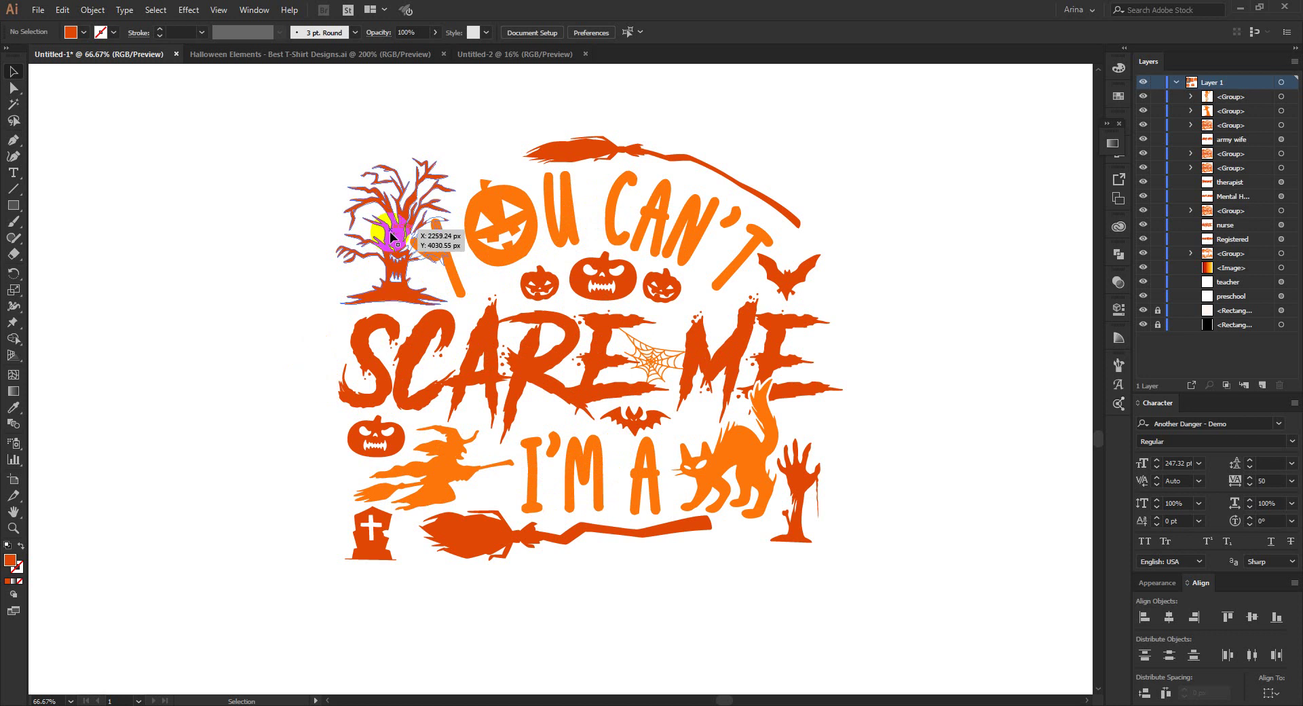
Switch to the Halloween Elements - Best T-Shirt Designs.ai document and survey its collection of black Halloween silhouettes
click(292, 54)
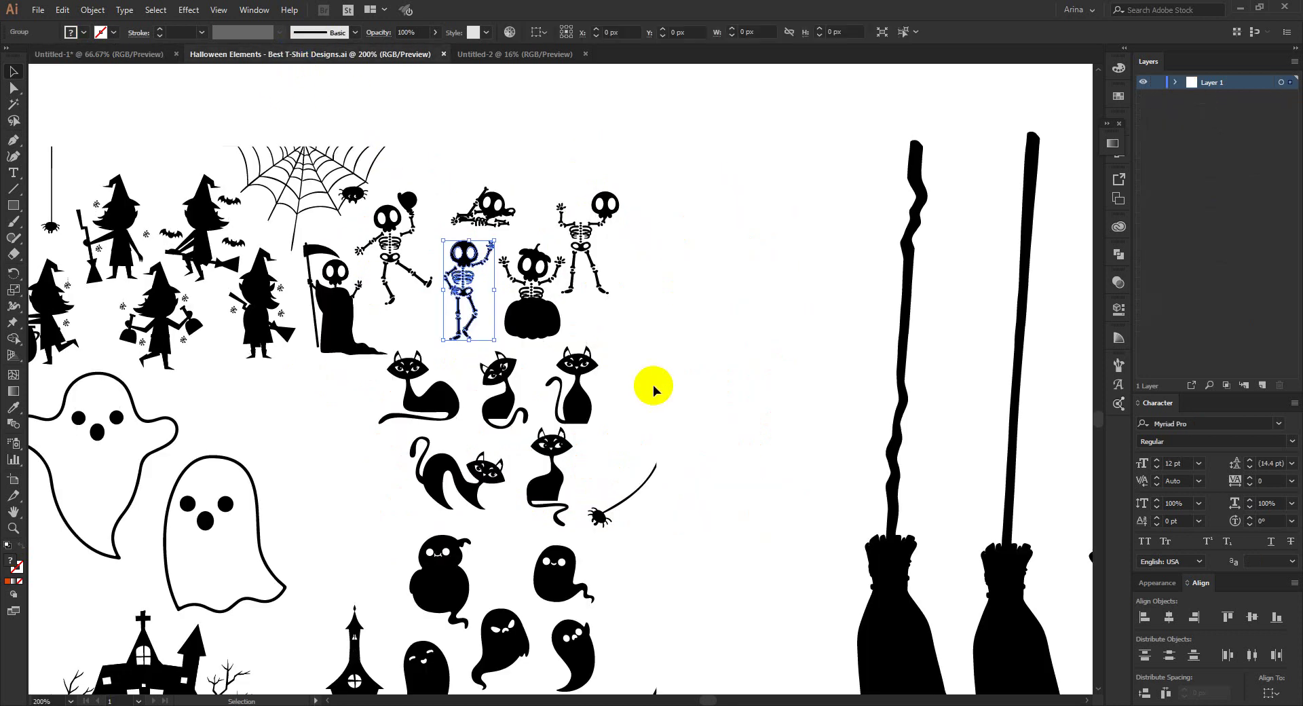
key(ctrl+minus)
key(ctrl+minus)
key(ctrl+minus)
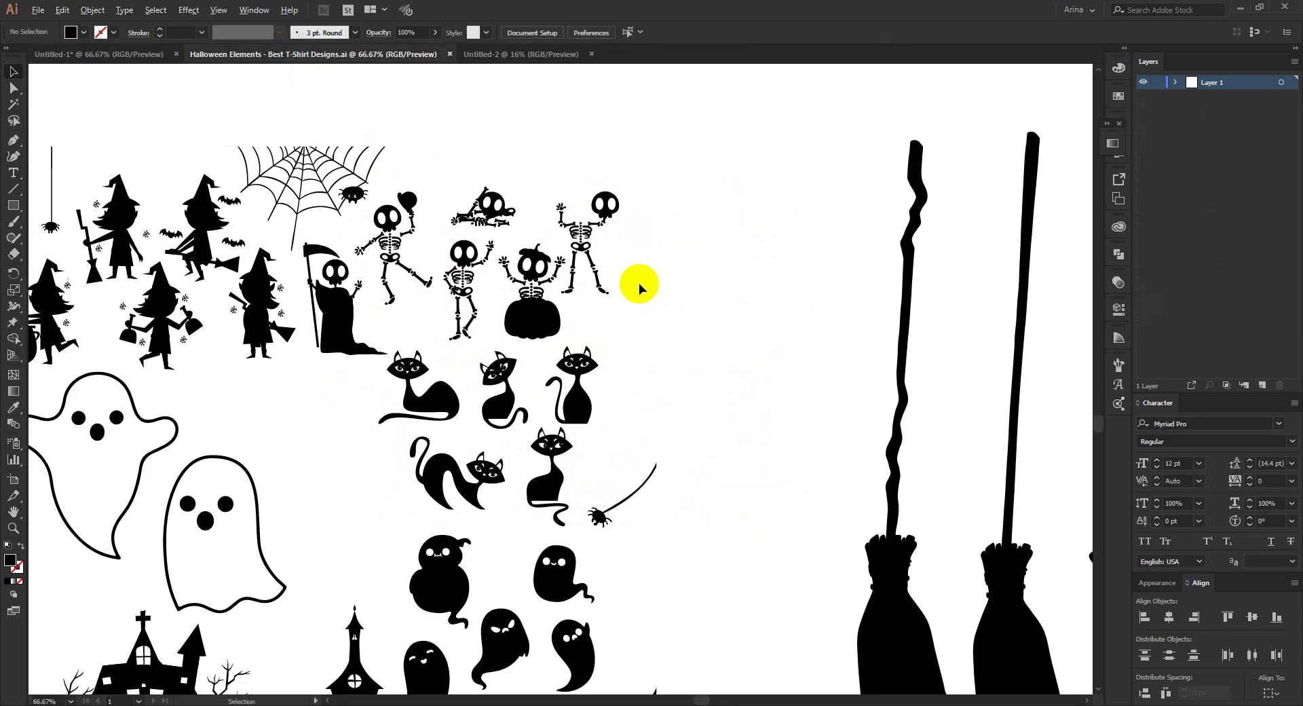
key(ctrl+minus)
scroll(658, 405, up, 5)
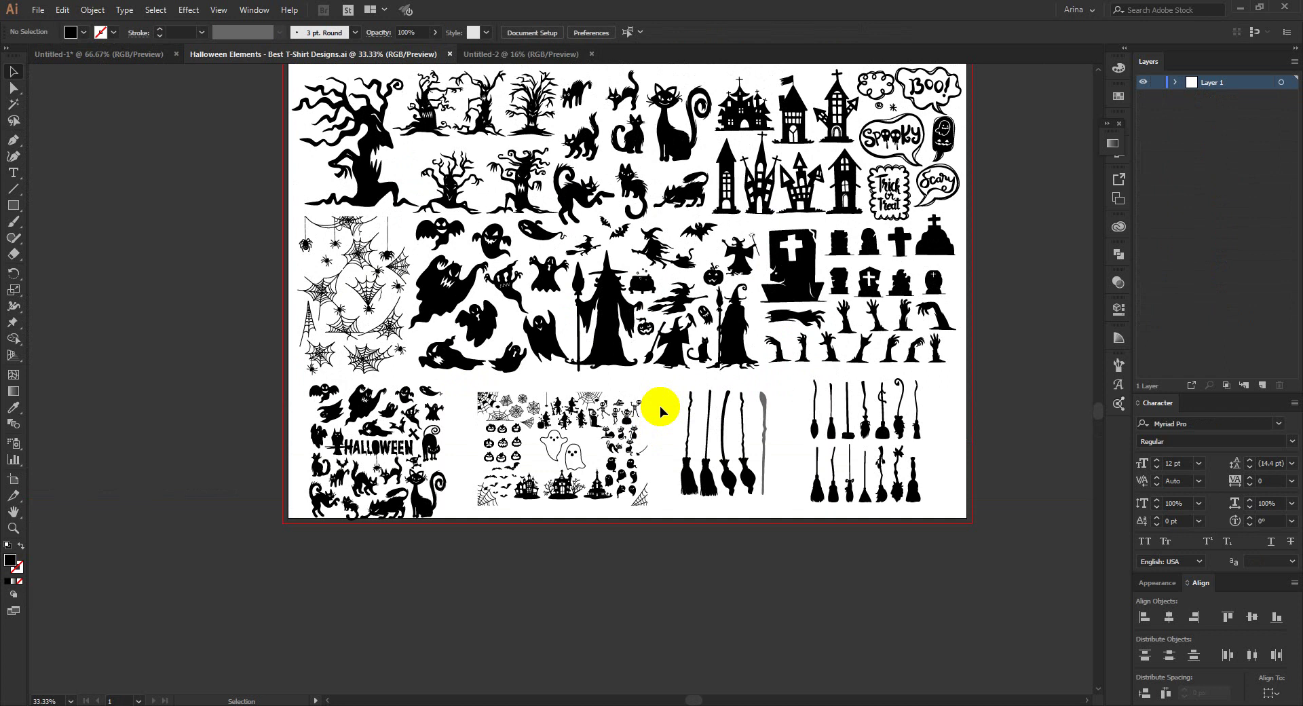
scroll(659, 406, up, 3)
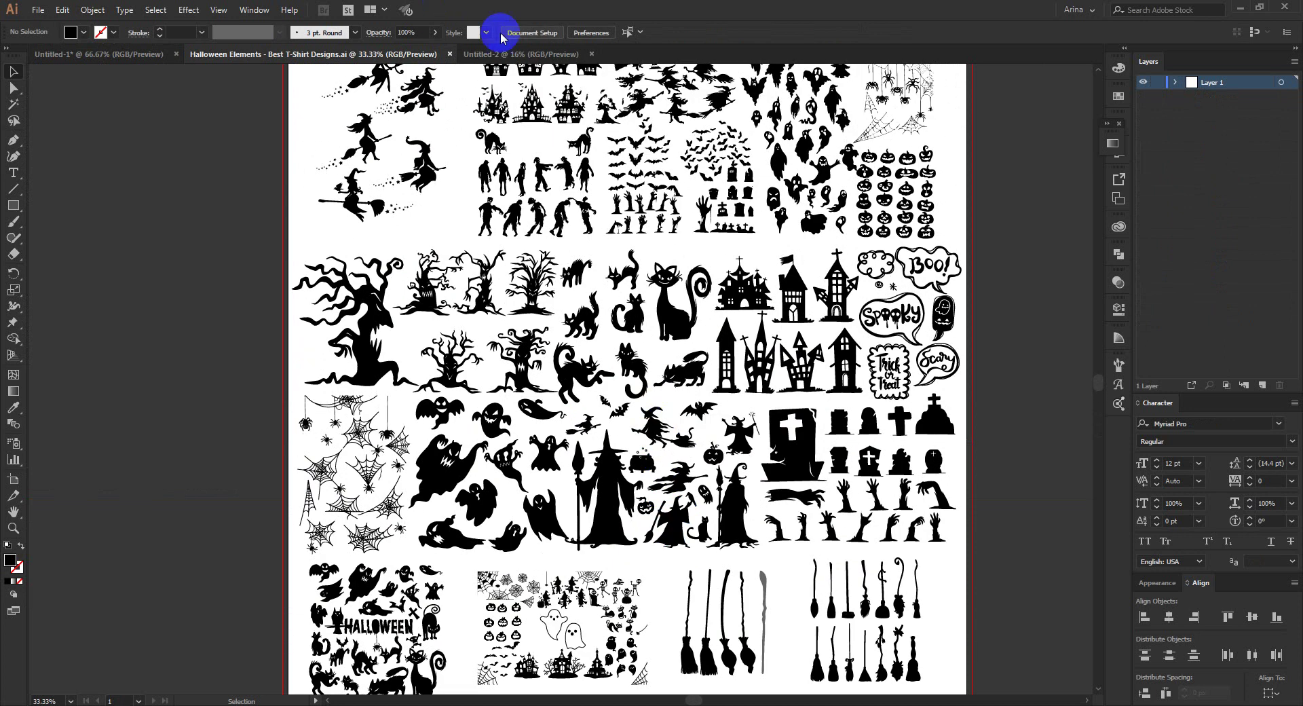
View the blank Untitled-2 document and return to the Untitled-1 document with the finished design
click(524, 54)
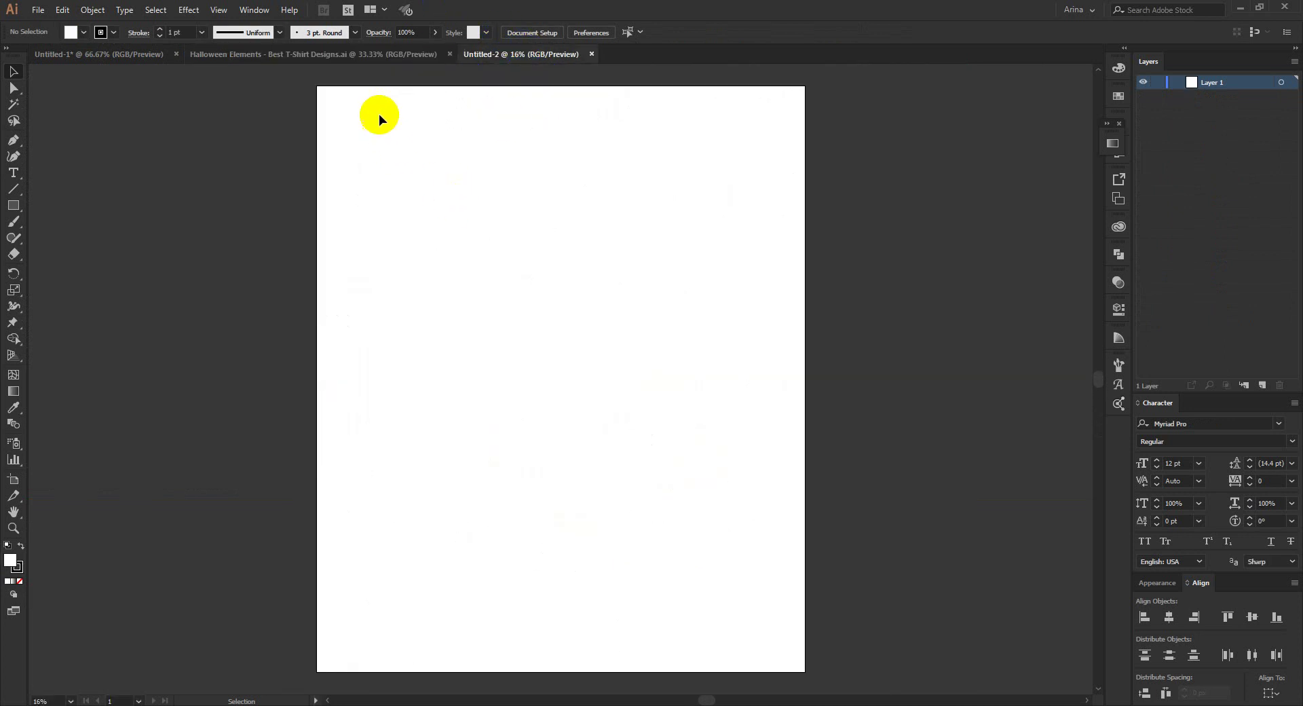
click(133, 54)
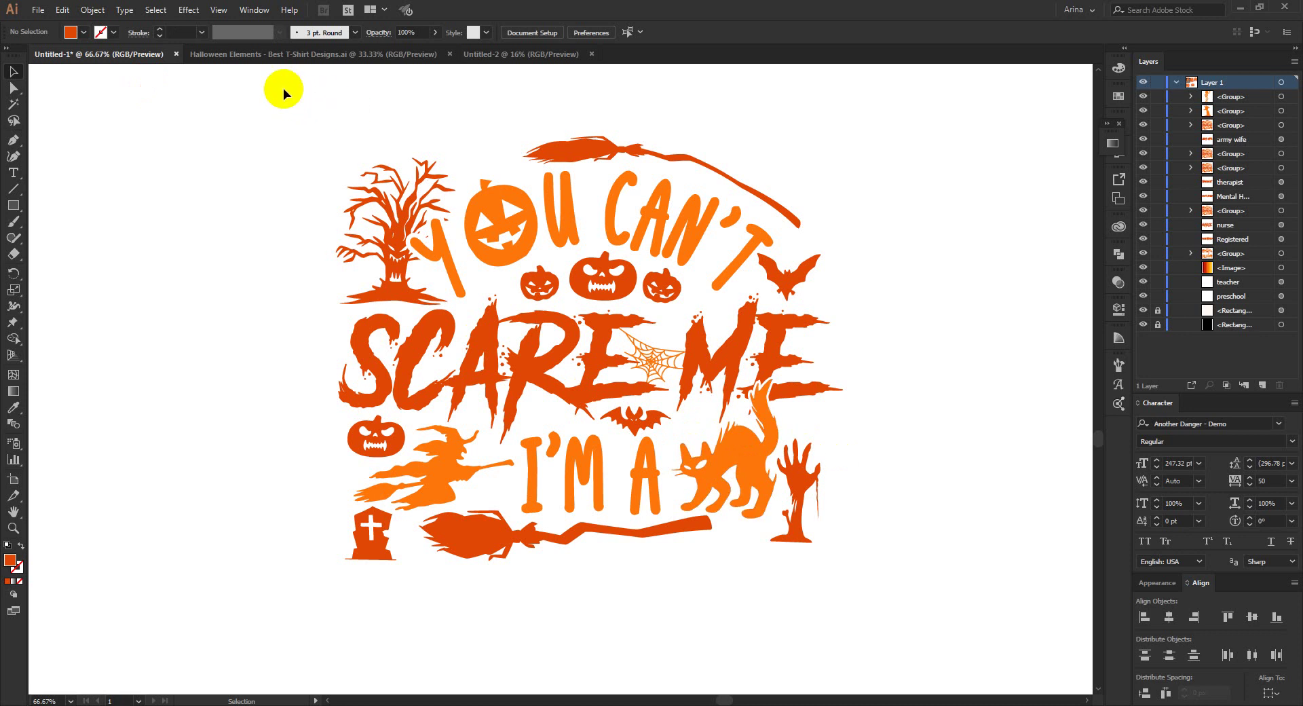
drag(284, 94, 896, 576)
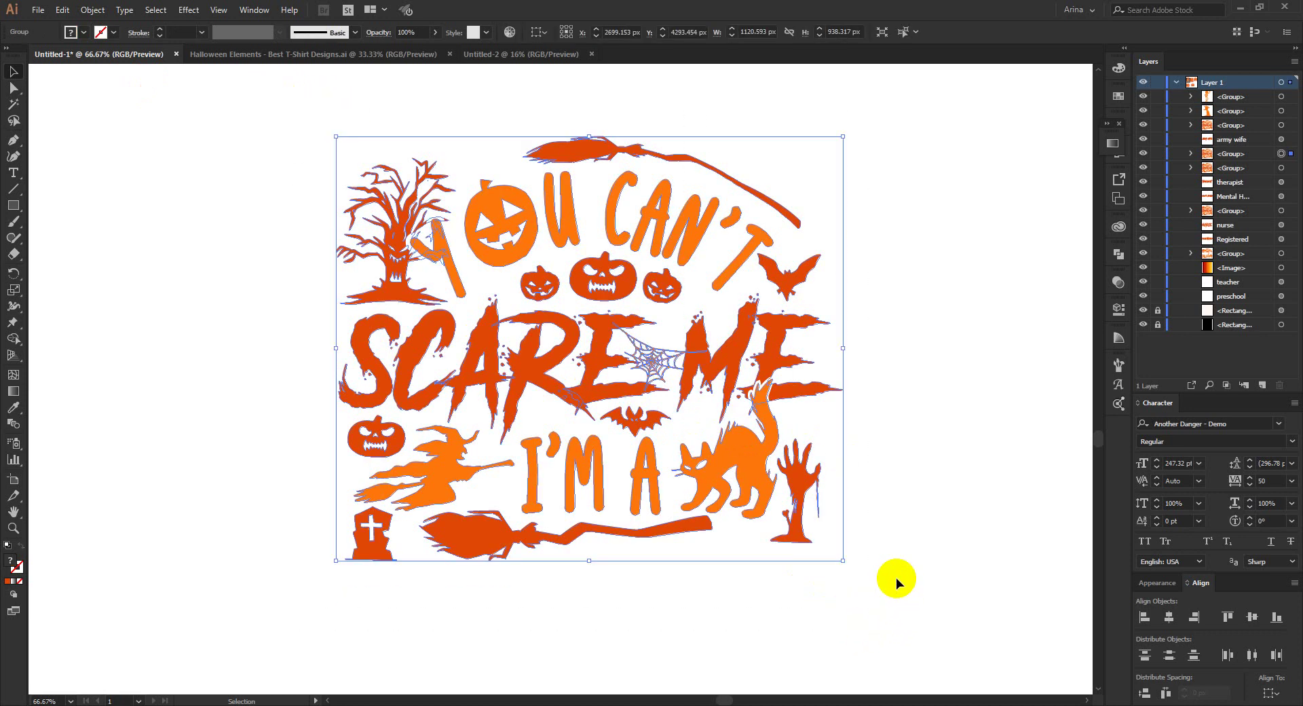
click(896, 577)
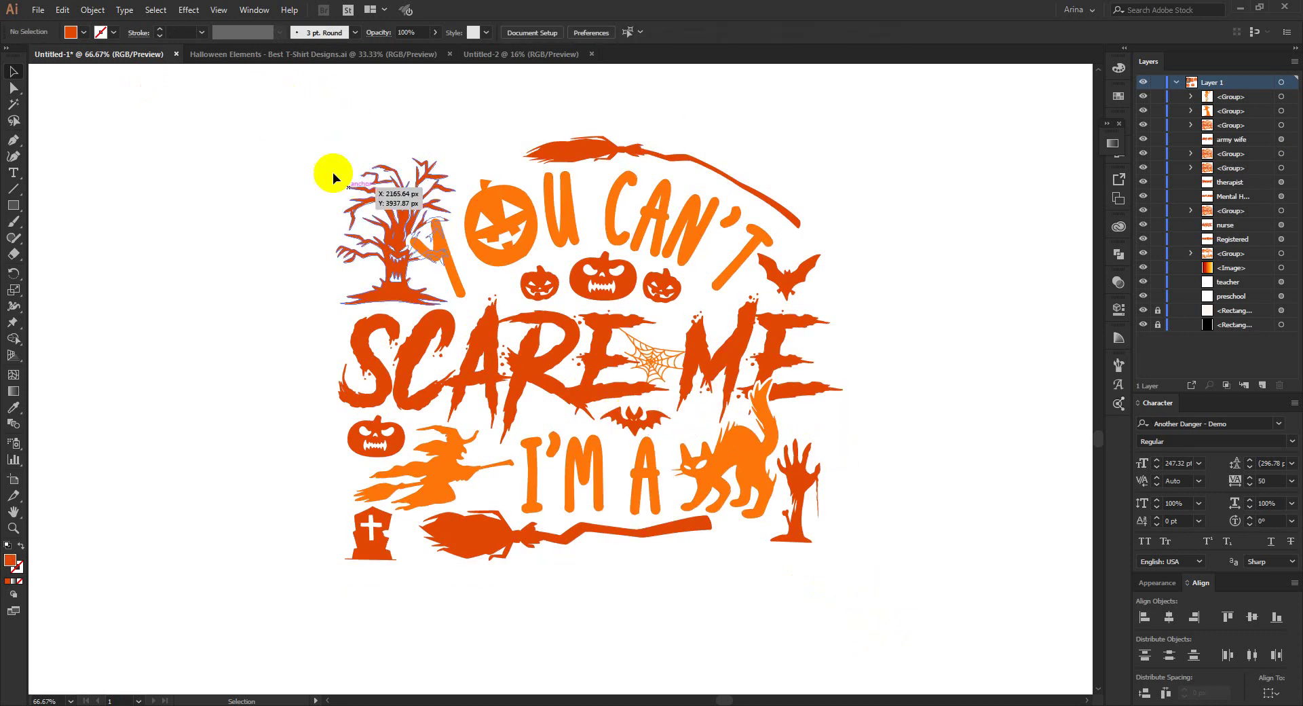
drag(272, 94, 886, 650)
click(880, 634)
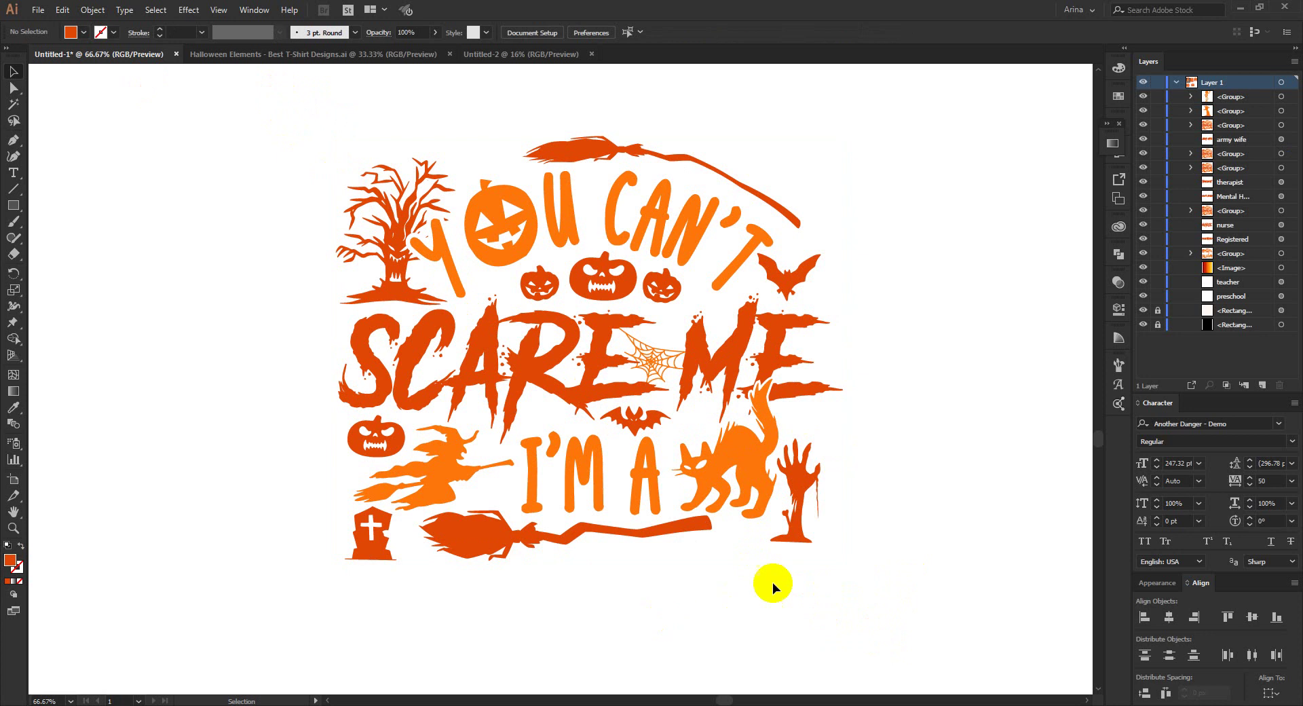
drag(292, 108, 865, 624)
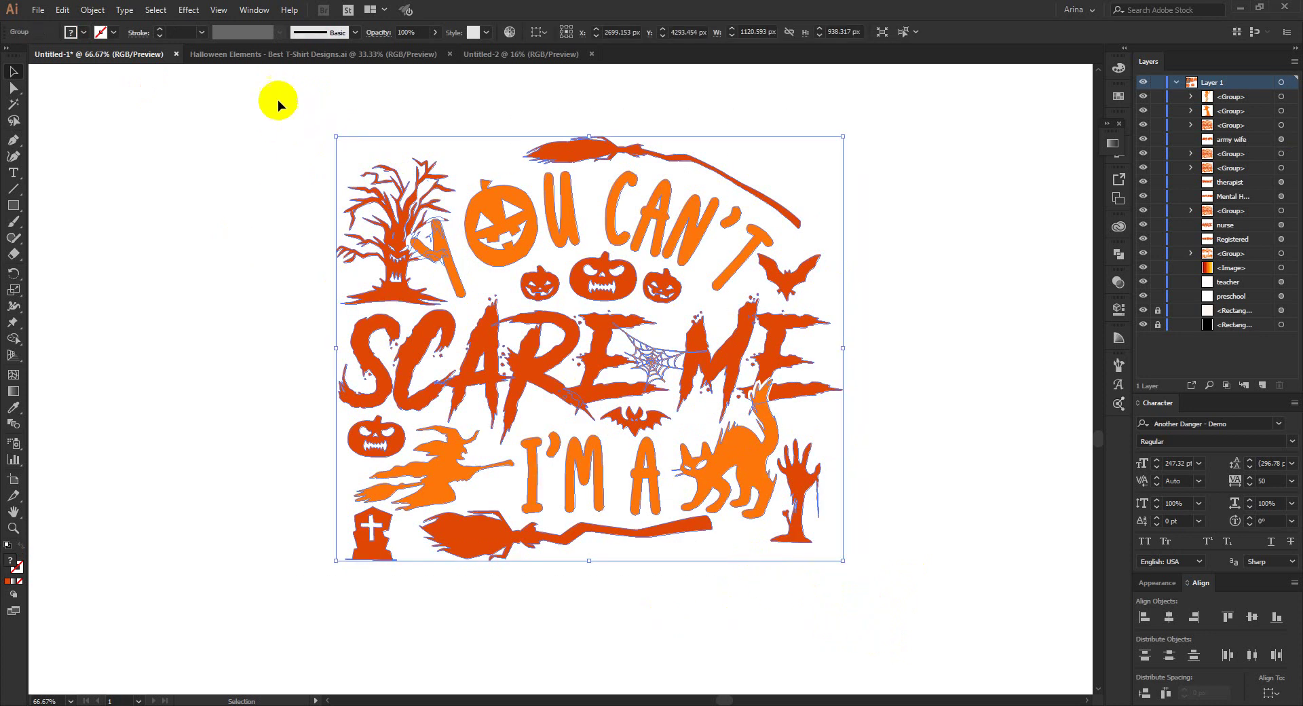
drag(280, 94, 922, 628)
click(723, 283)
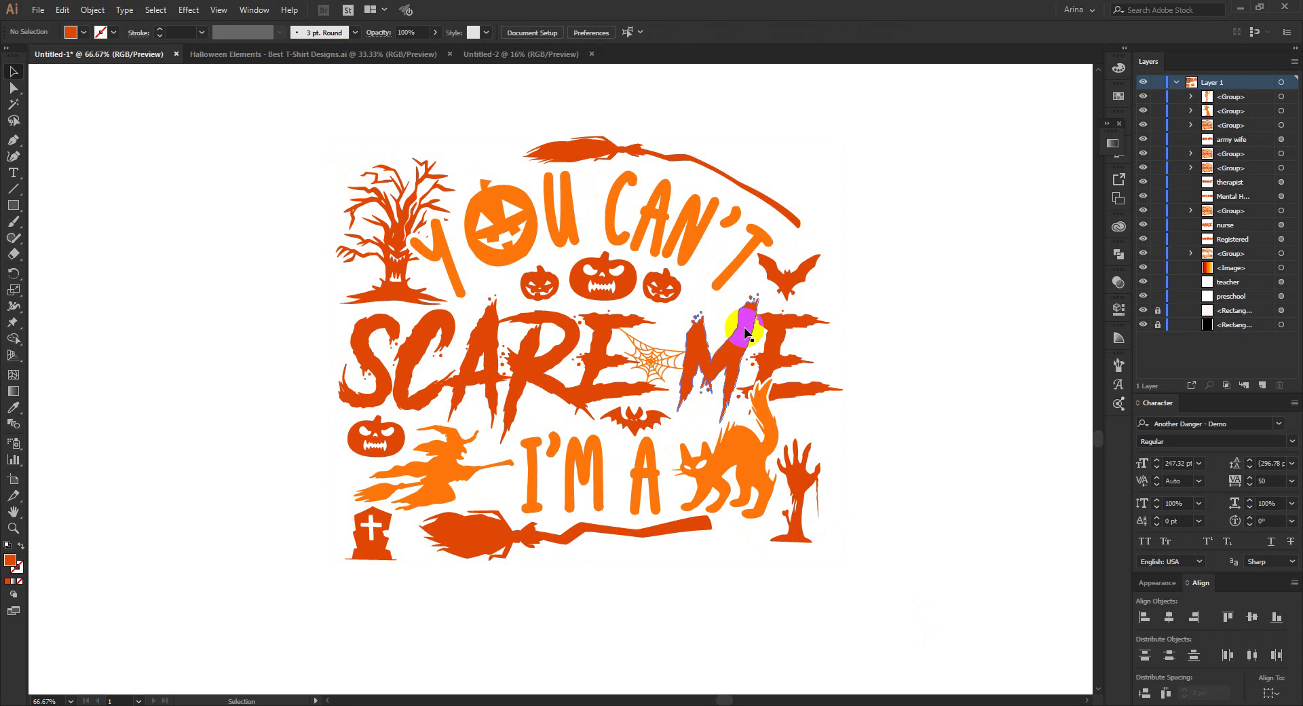
alt+click(279, 101)
drag(279, 101, 883, 629)
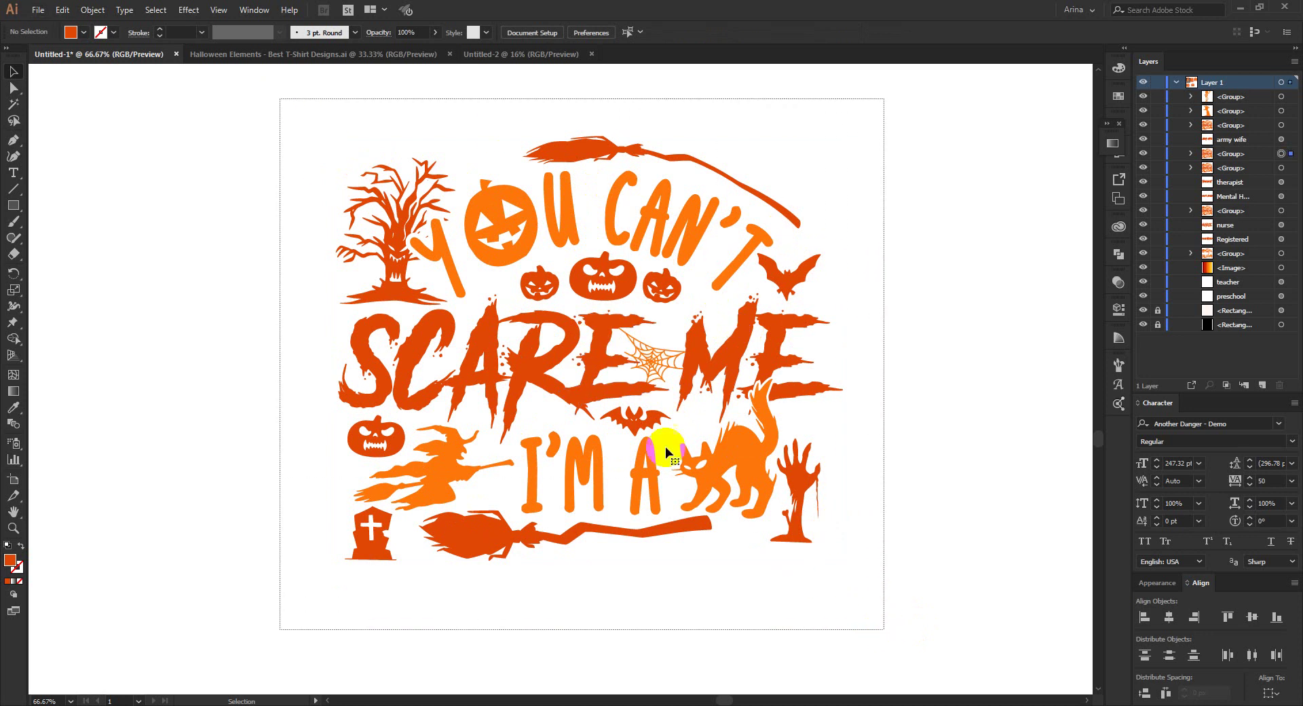
click(286, 115)
drag(286, 115, 910, 628)
click(910, 477)
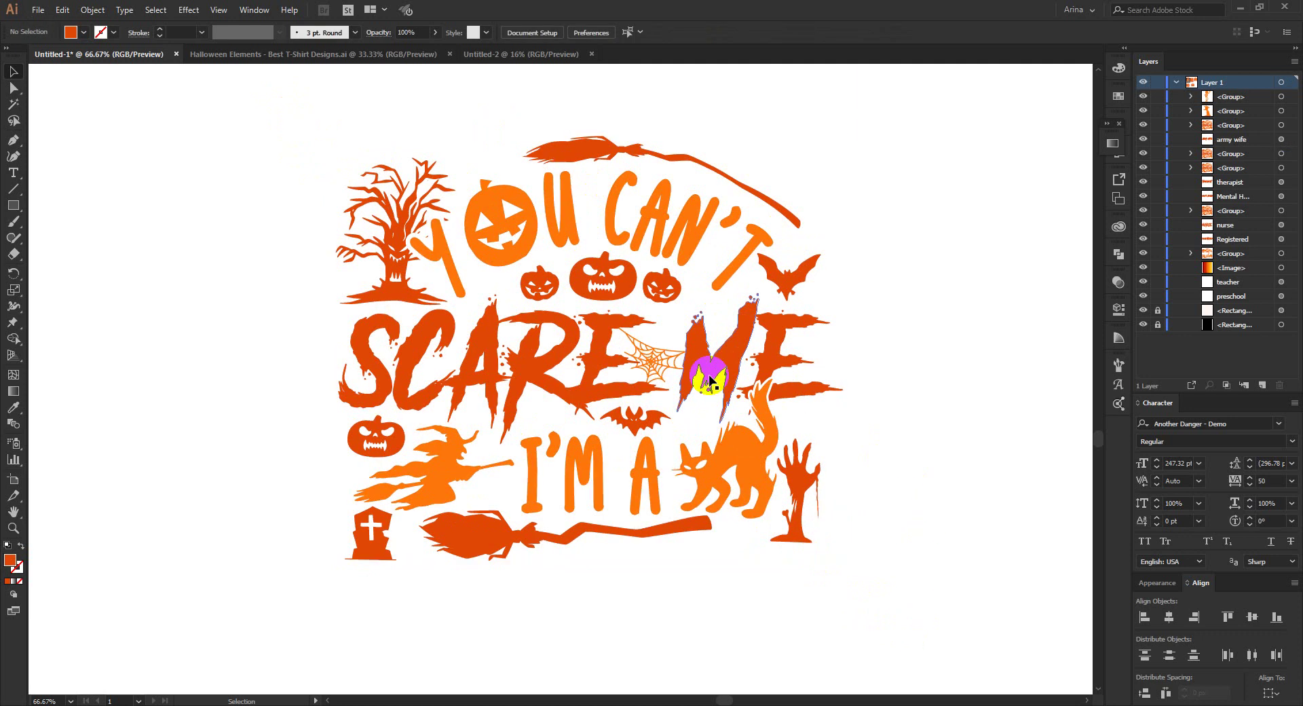
Examine the "You Can't Scare Me I'm a Mental Health Therapist" version of the design beside the plain one
scroll(722, 339, down, 1)
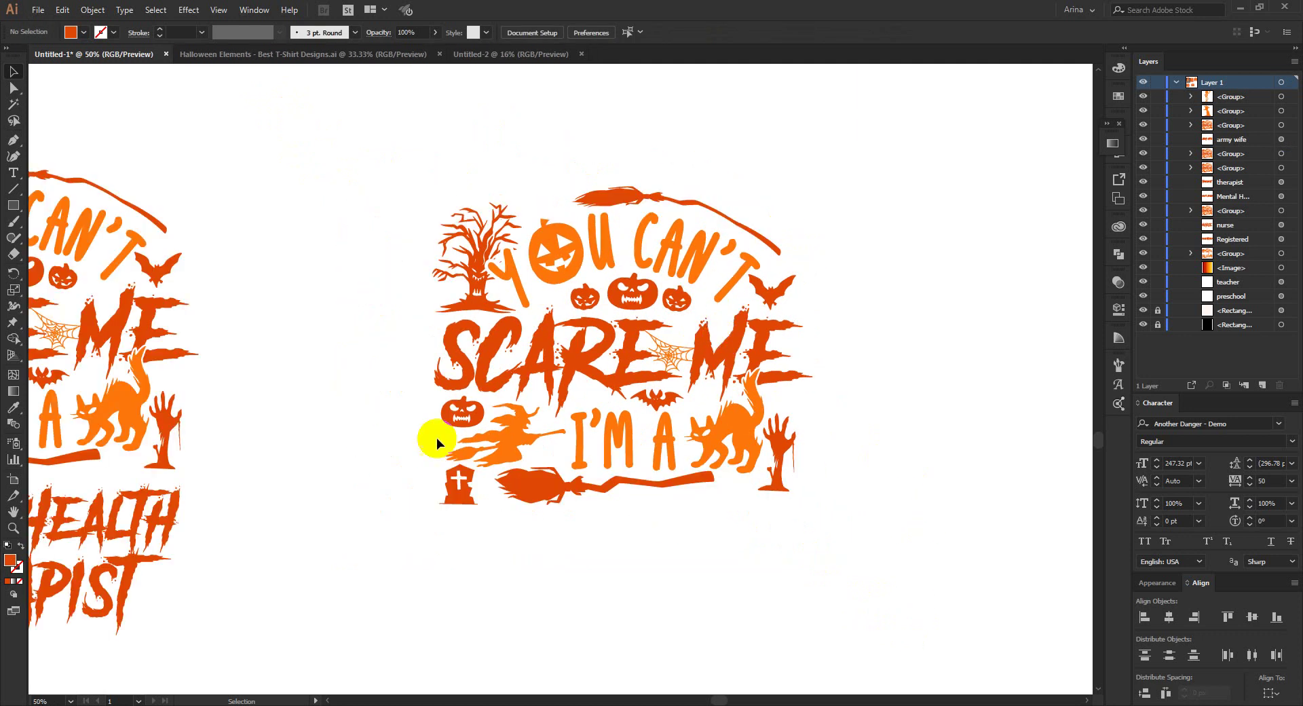
drag(431, 427, 756, 407)
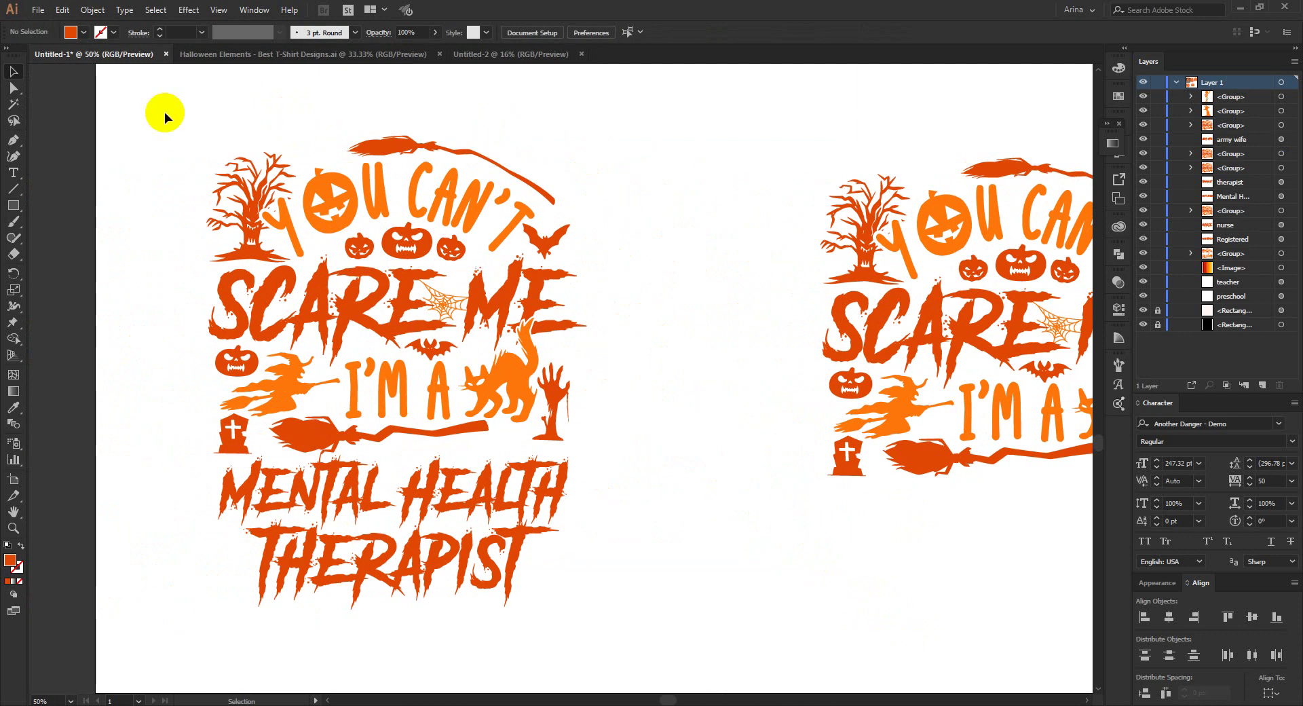
drag(160, 104, 658, 654)
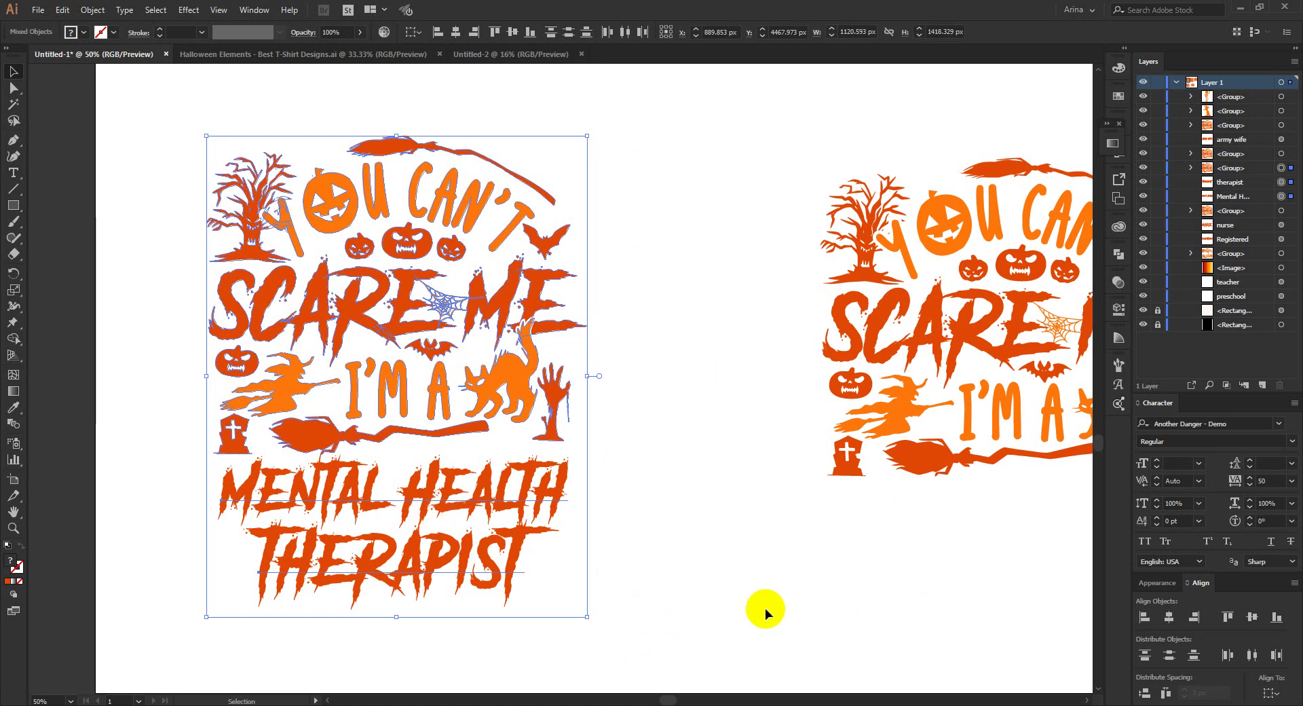
click(706, 587)
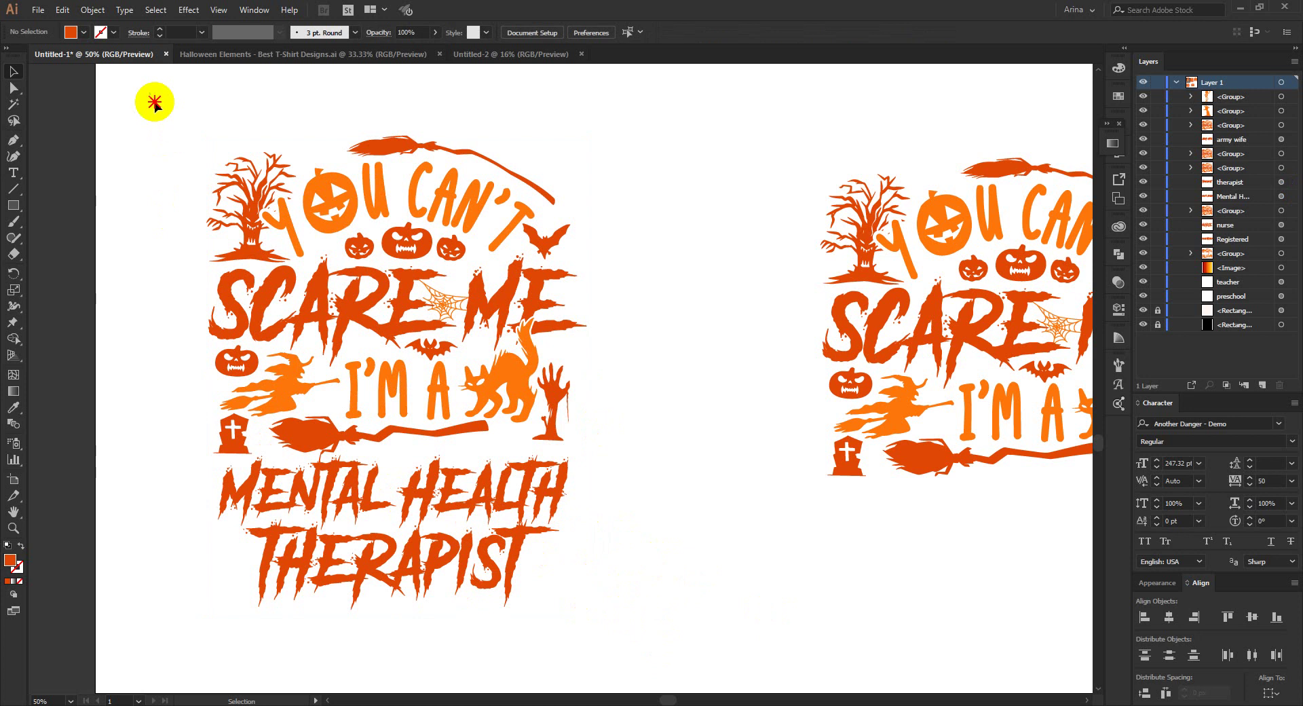
drag(155, 102, 672, 648)
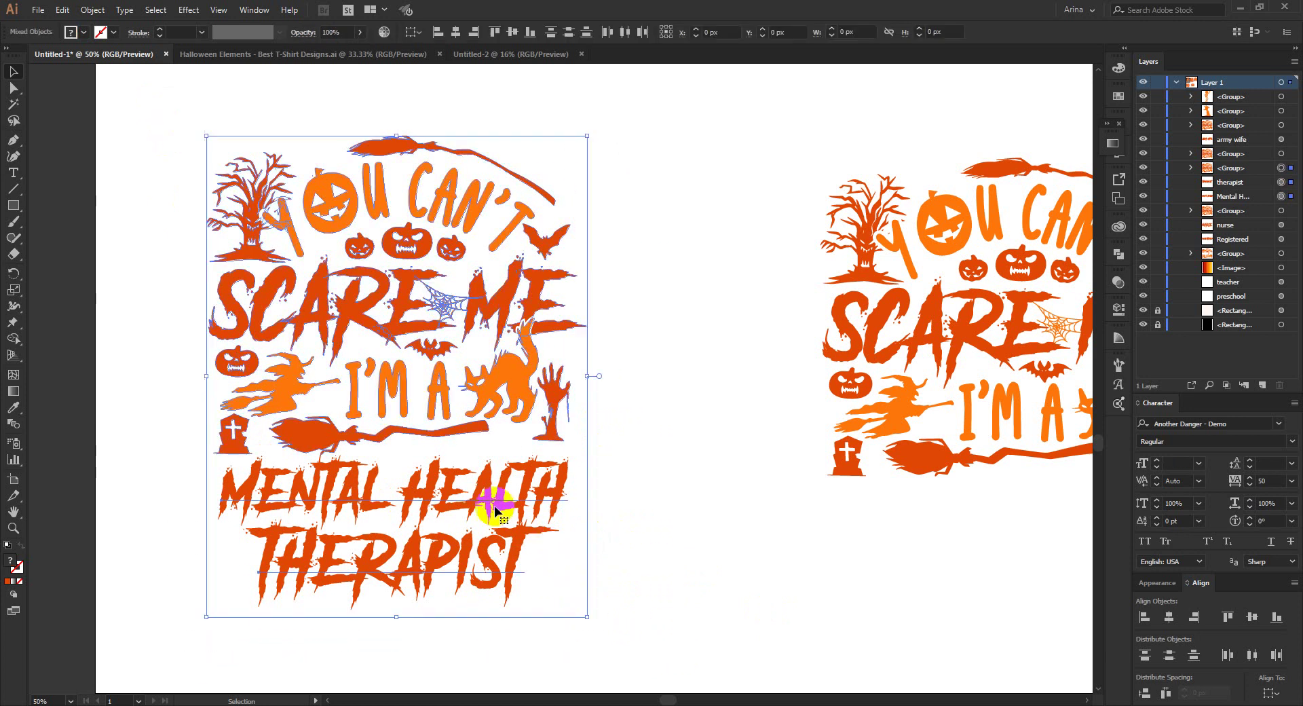
click(630, 528)
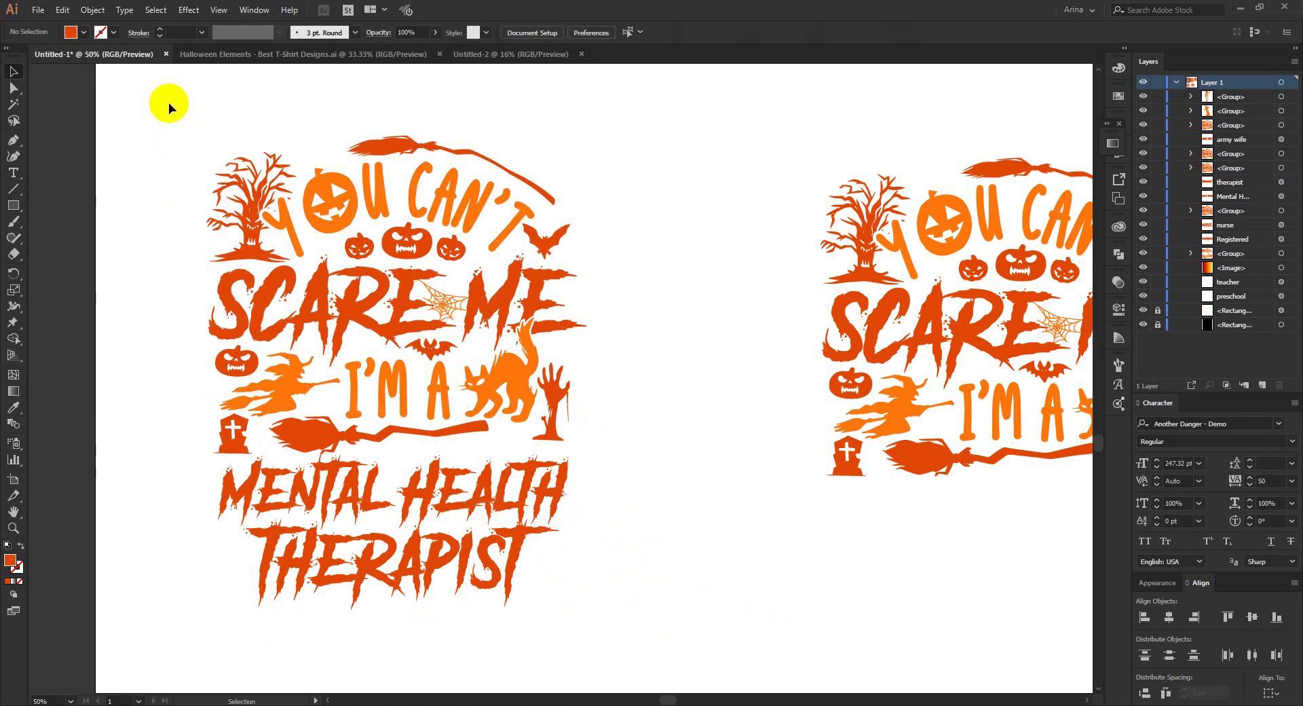
drag(169, 104, 619, 486)
click(285, 250)
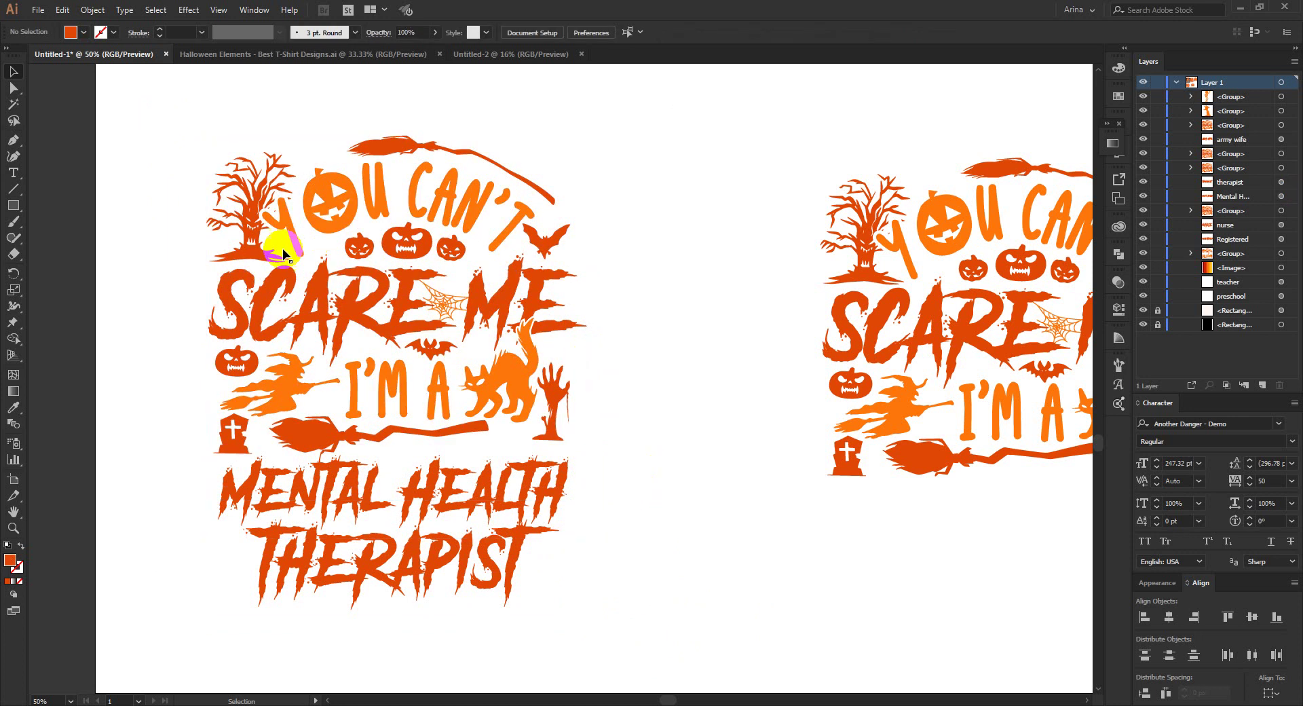
drag(161, 96, 680, 637)
click(626, 567)
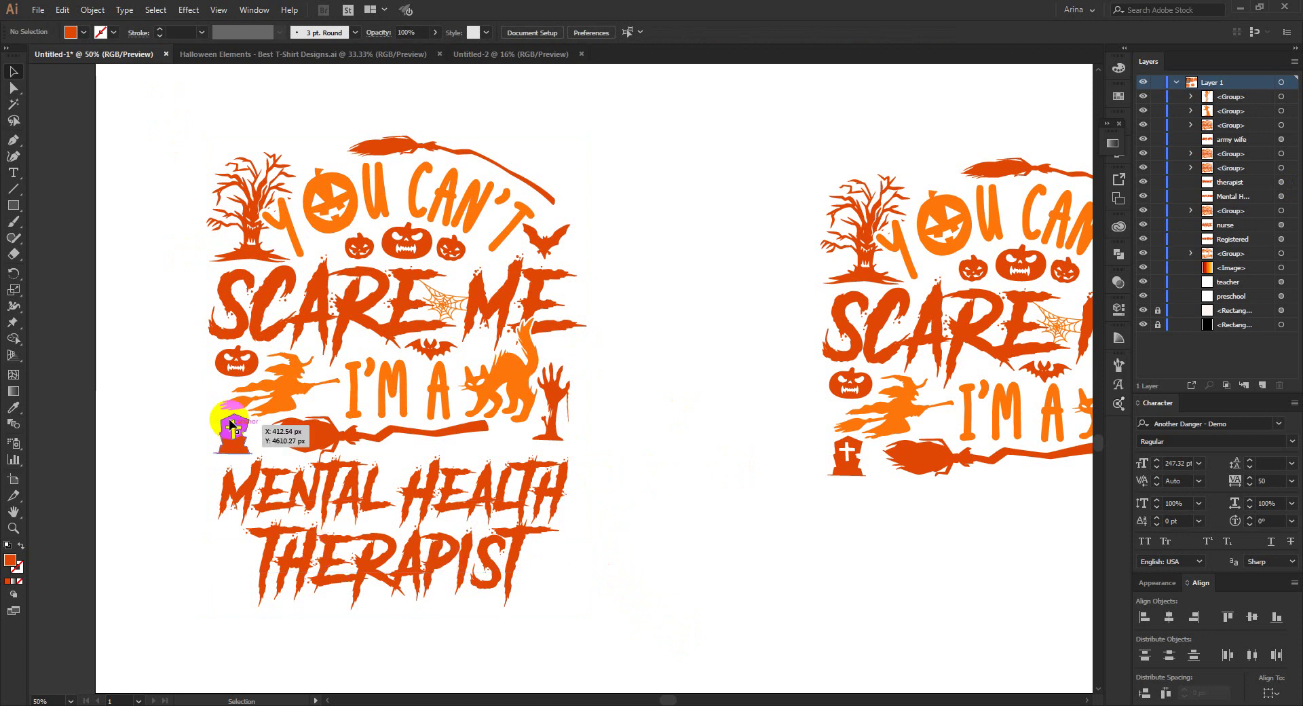
Examine the design's artwork group and its separate editable "Mental Health" and "Therapist" text lines
click(409, 351)
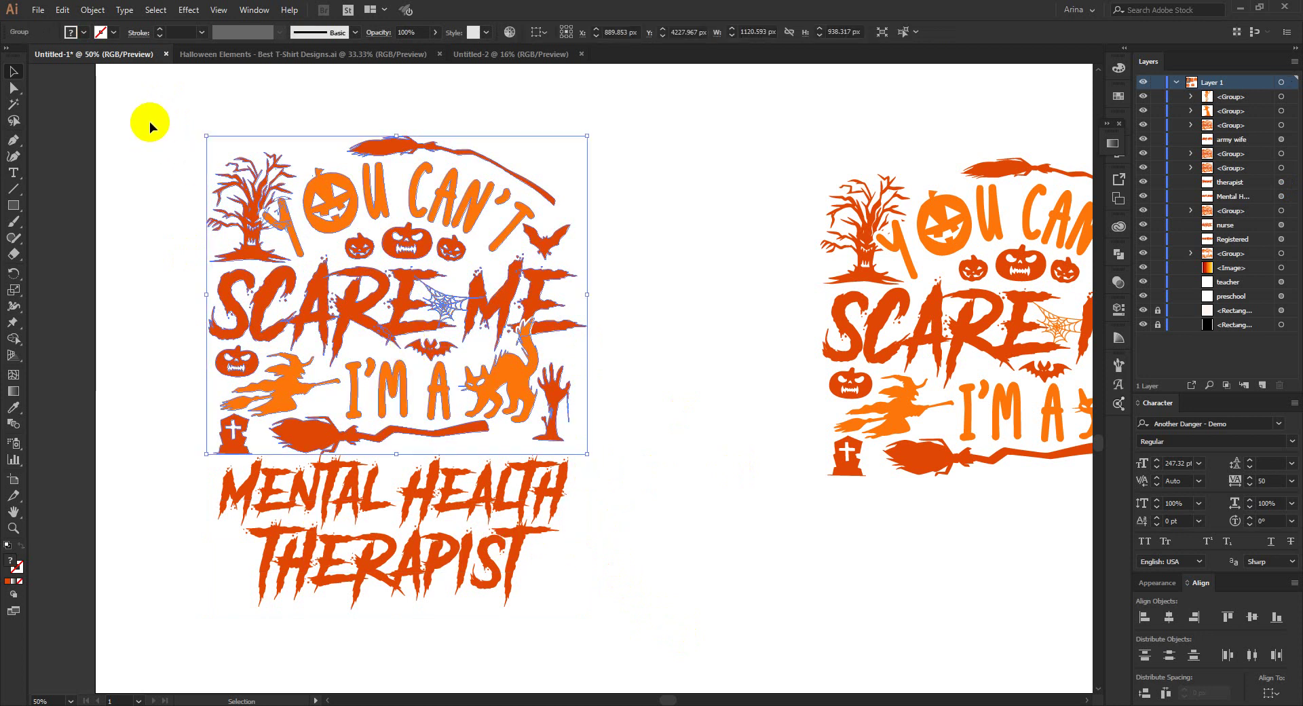
drag(150, 121, 641, 419)
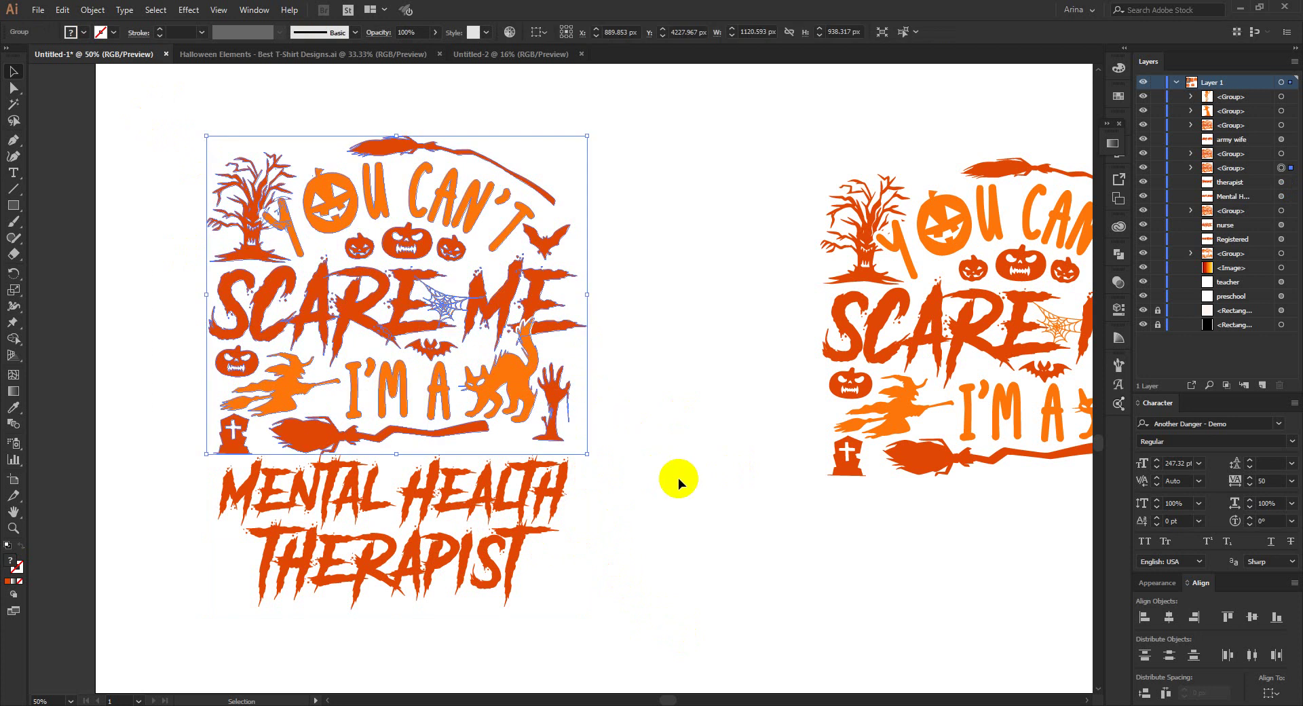
click(678, 475)
click(438, 568)
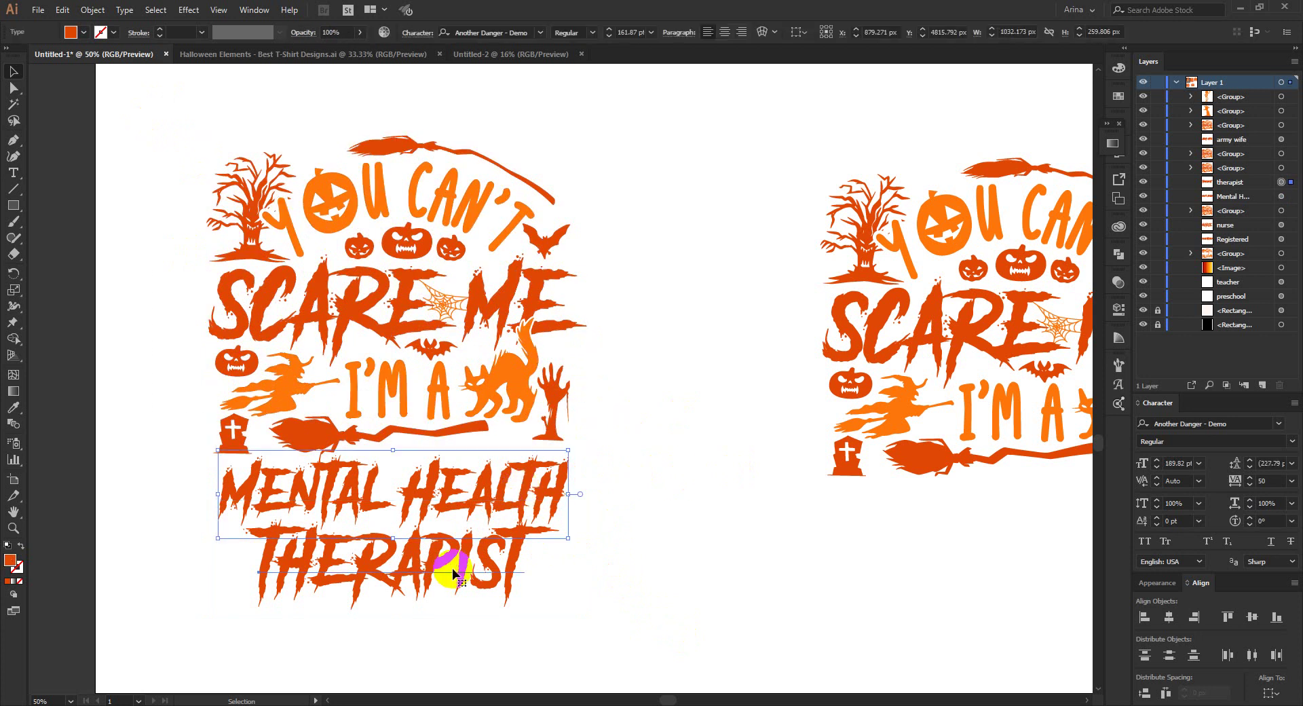
double_click(448, 570)
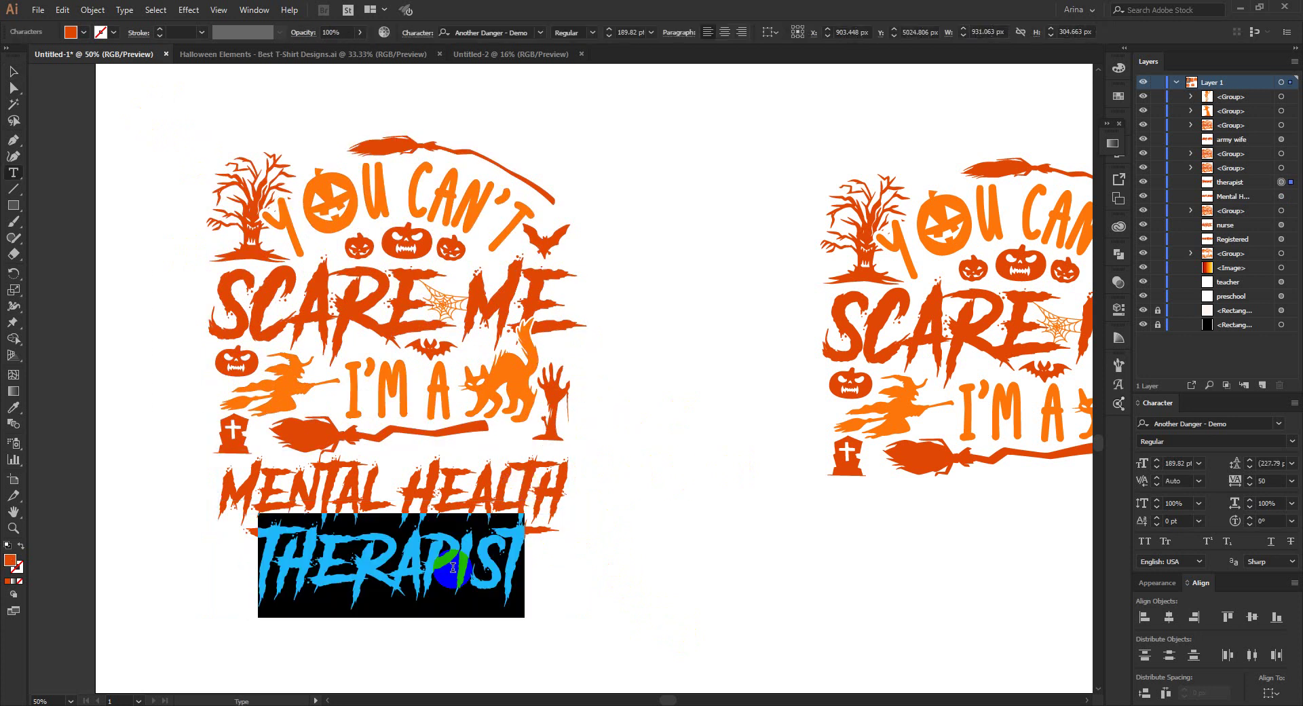
click(403, 505)
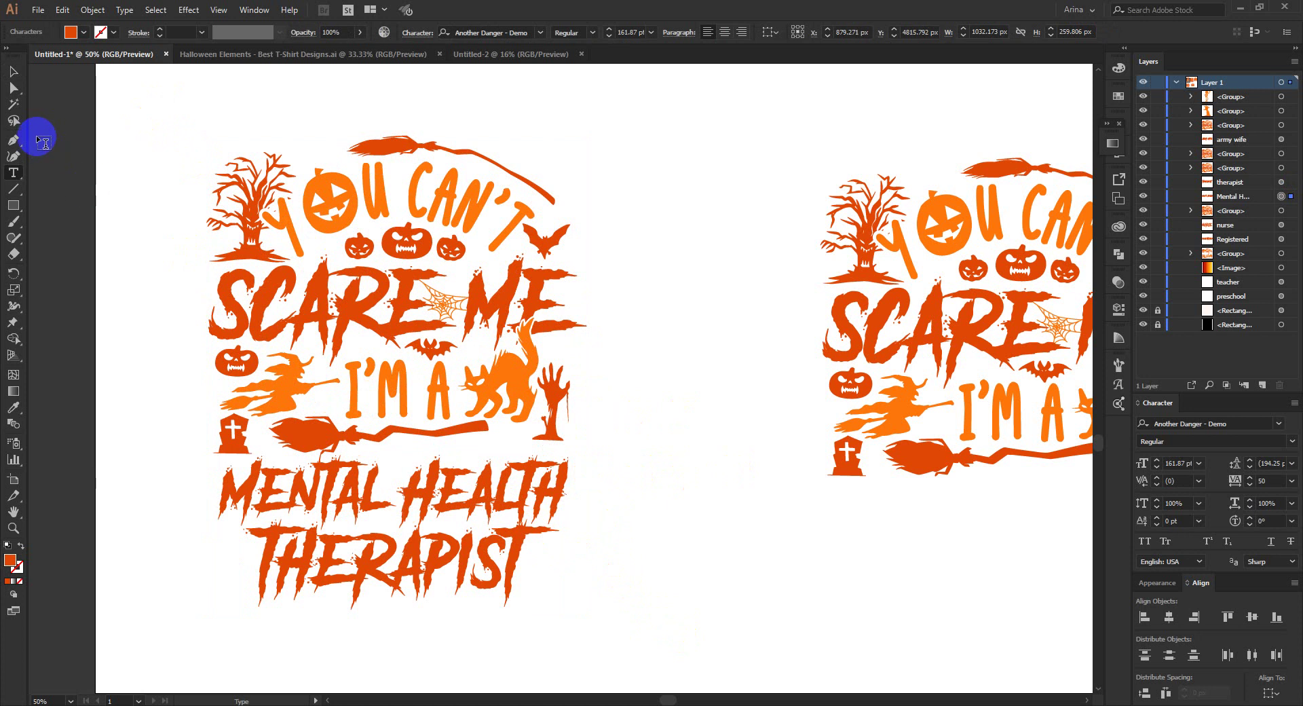
Scale the complete Mental Health Therapist design down to about half size and place a copy beside it
click(13, 70)
drag(157, 121, 633, 606)
alt+scroll(248, 296, down, 1)
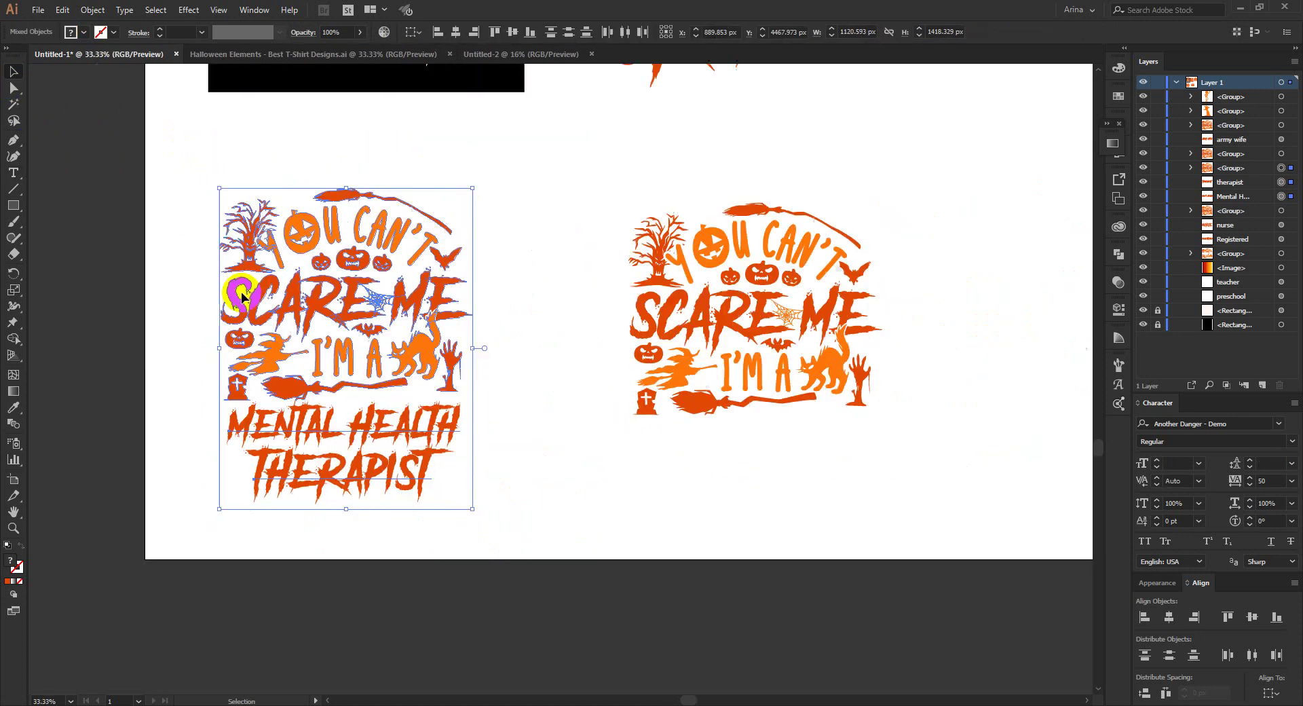
scroll(387, 384, down, 1)
drag(472, 478, 343, 340)
drag(292, 275, 506, 360)
click(506, 360)
alt+scroll(473, 175, up, 3)
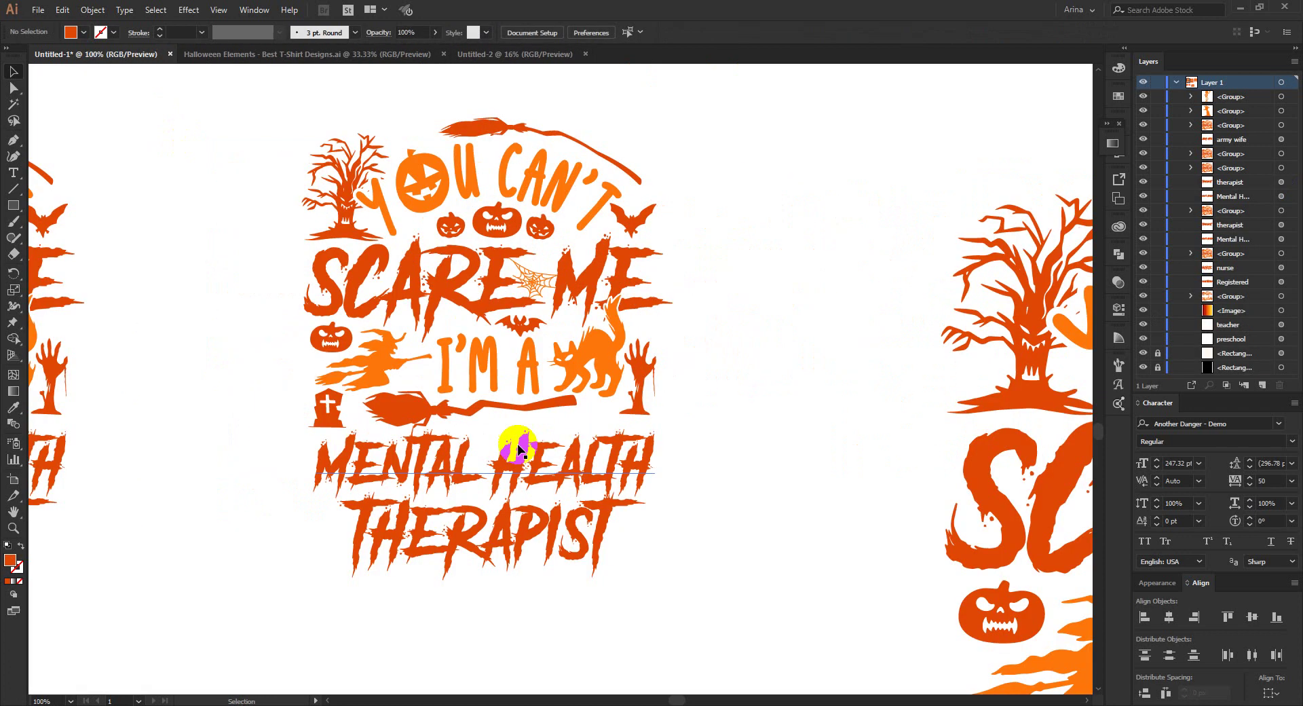
Replace the copied design's profession lines with "DENTAL" and "ASSISTANT"
triple_click(501, 479)
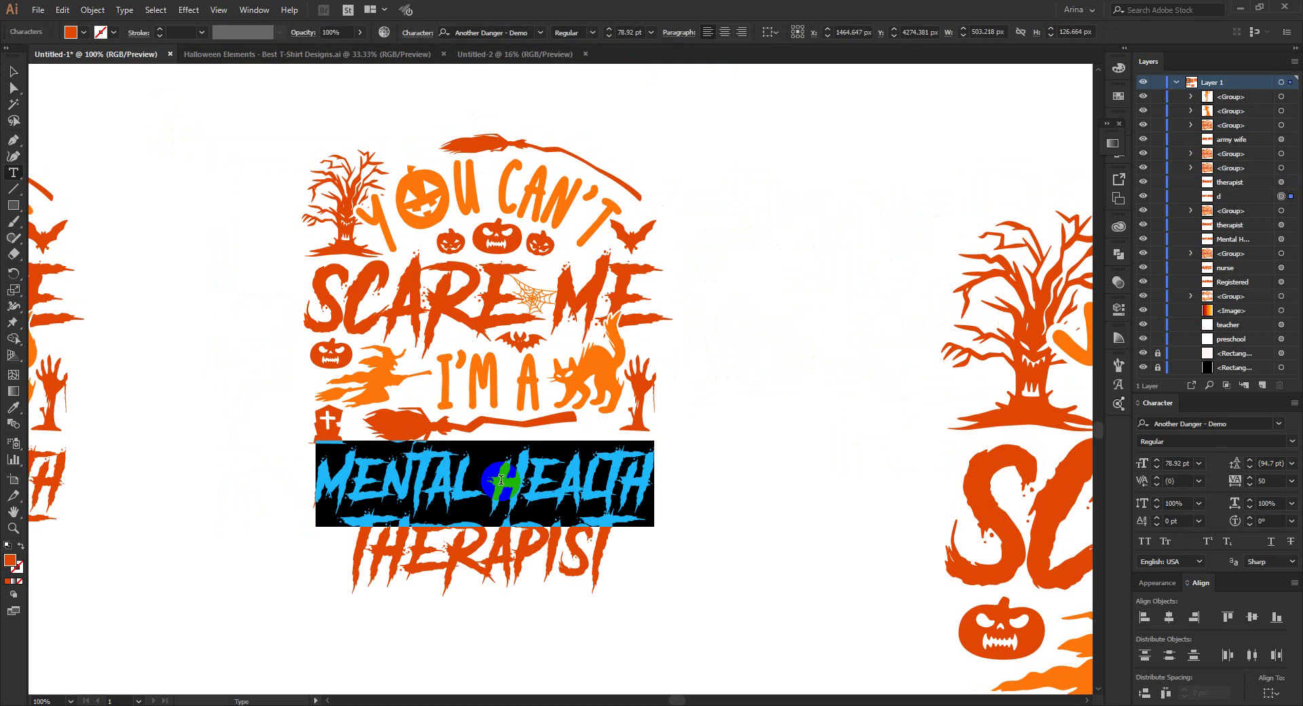
text(DENTAL)
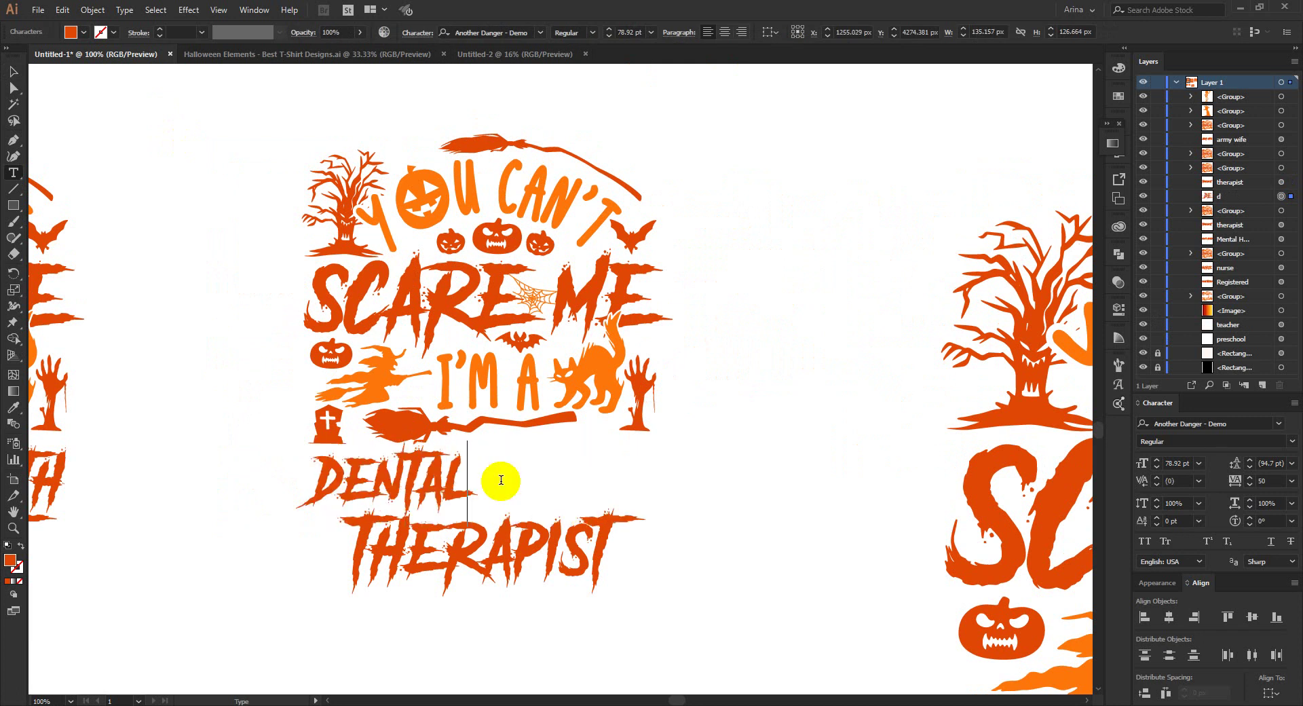
click(478, 532)
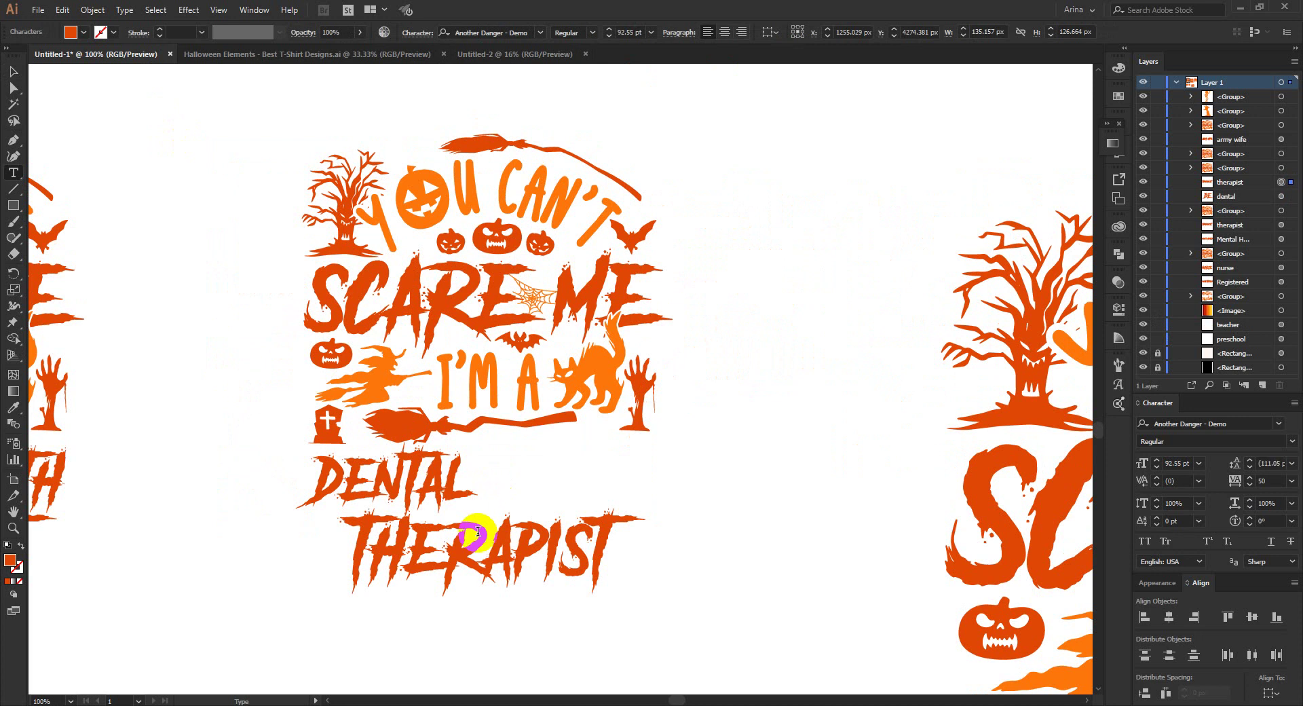
double_click(478, 531)
text(ASSISTANT)
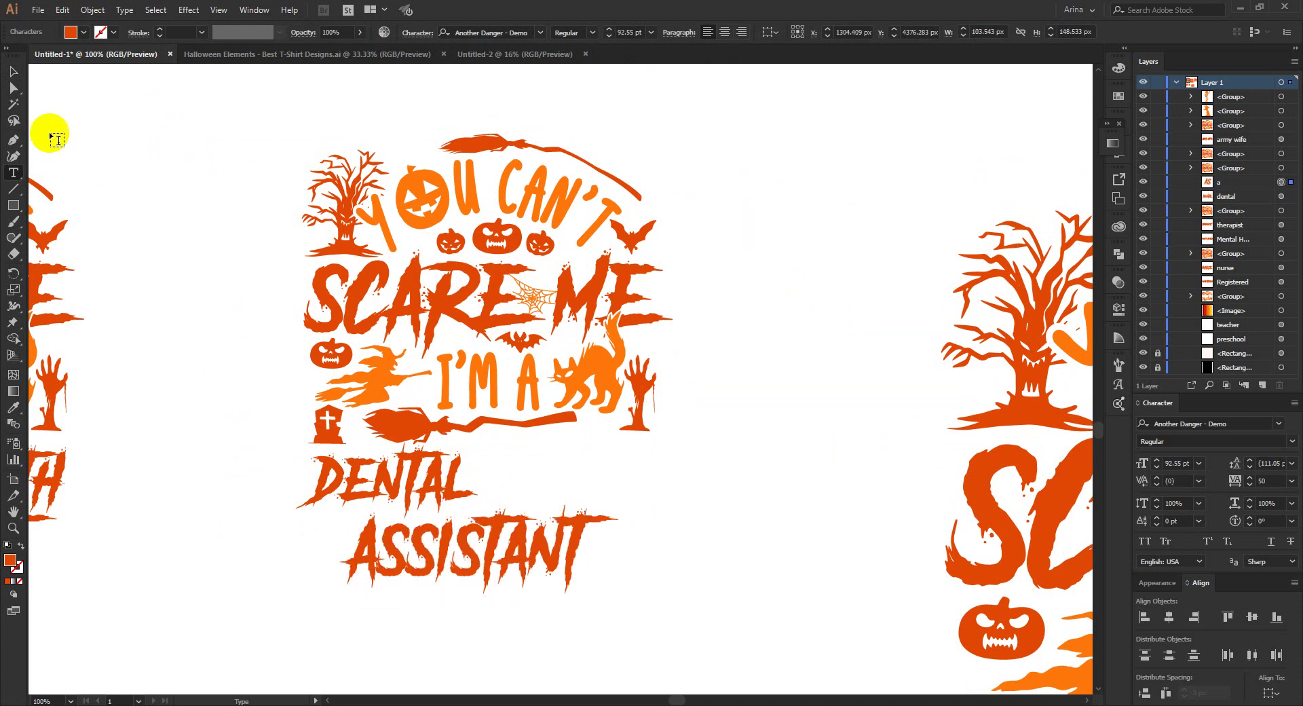
Enlarge the DENTAL line slightly and shift it right and up, directly below the broom and hand
click(14, 71)
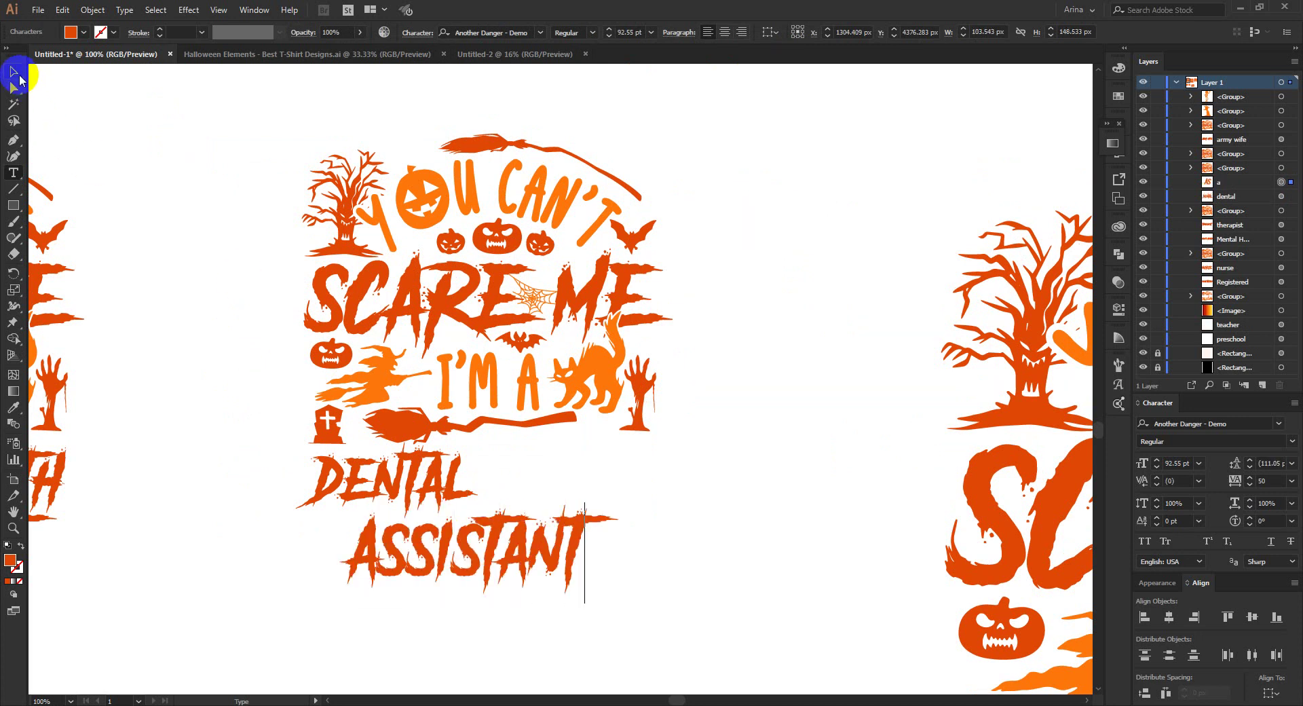
drag(415, 475, 669, 466)
key(Left)
key(Left)
Enlarge the ASSISTANT line to about 110 pt and move it up close beneath DENTAL
click(567, 560)
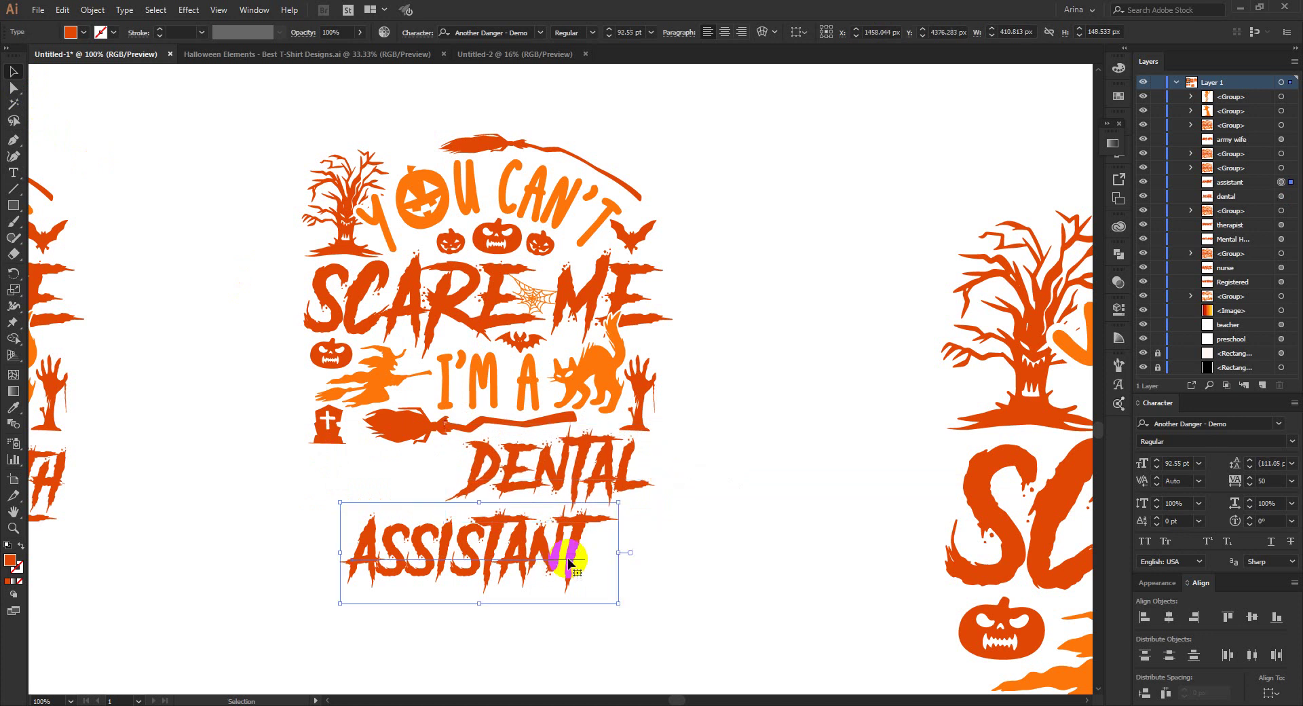
drag(617, 553, 673, 551)
drag(564, 541, 566, 532)
drag(689, 574, 689, 574)
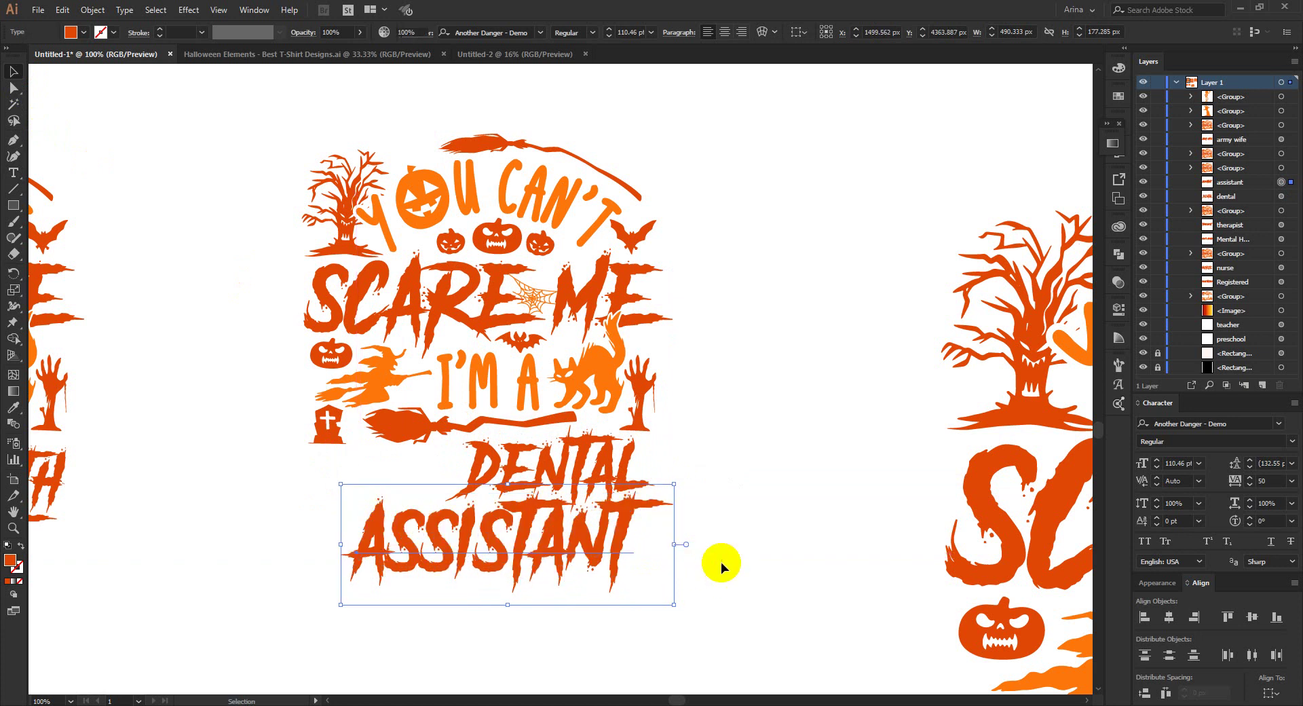
click(533, 236)
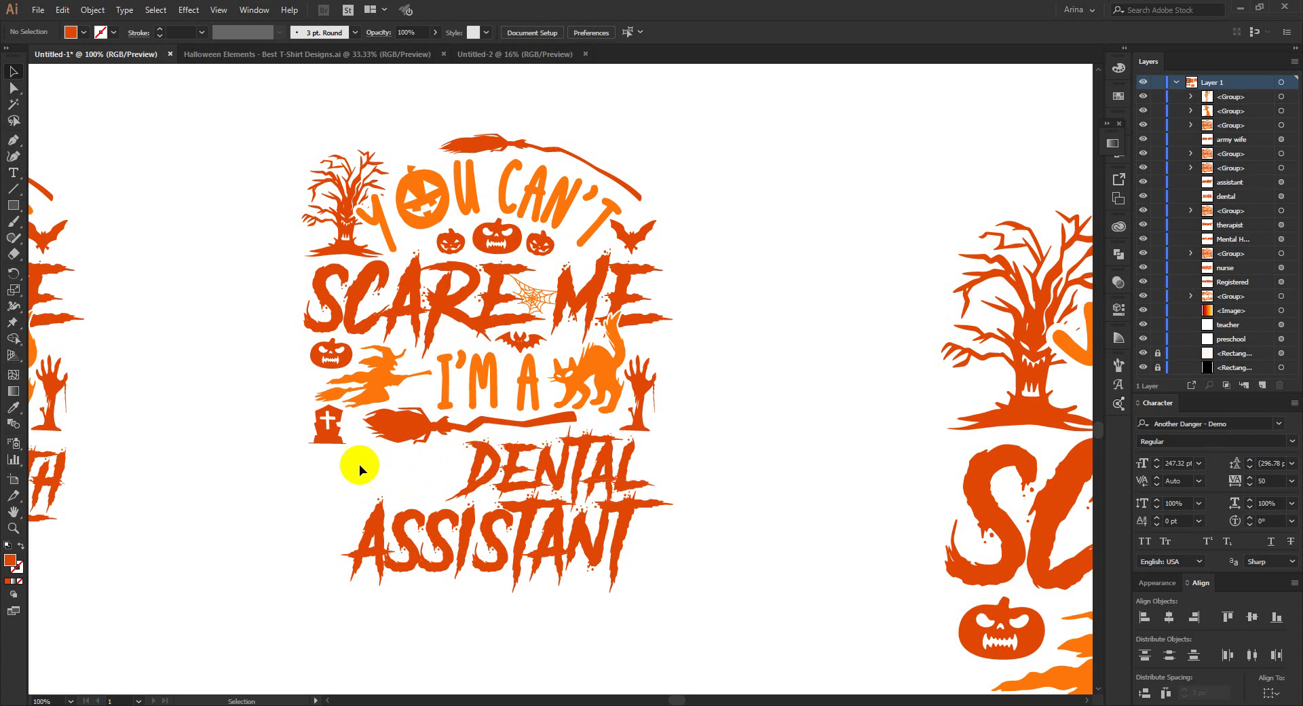
Switch to the Halloween Elements - Best T-Shirt Designs.ai document and look for a silhouette that could fill the gap beside DENTAL
click(301, 56)
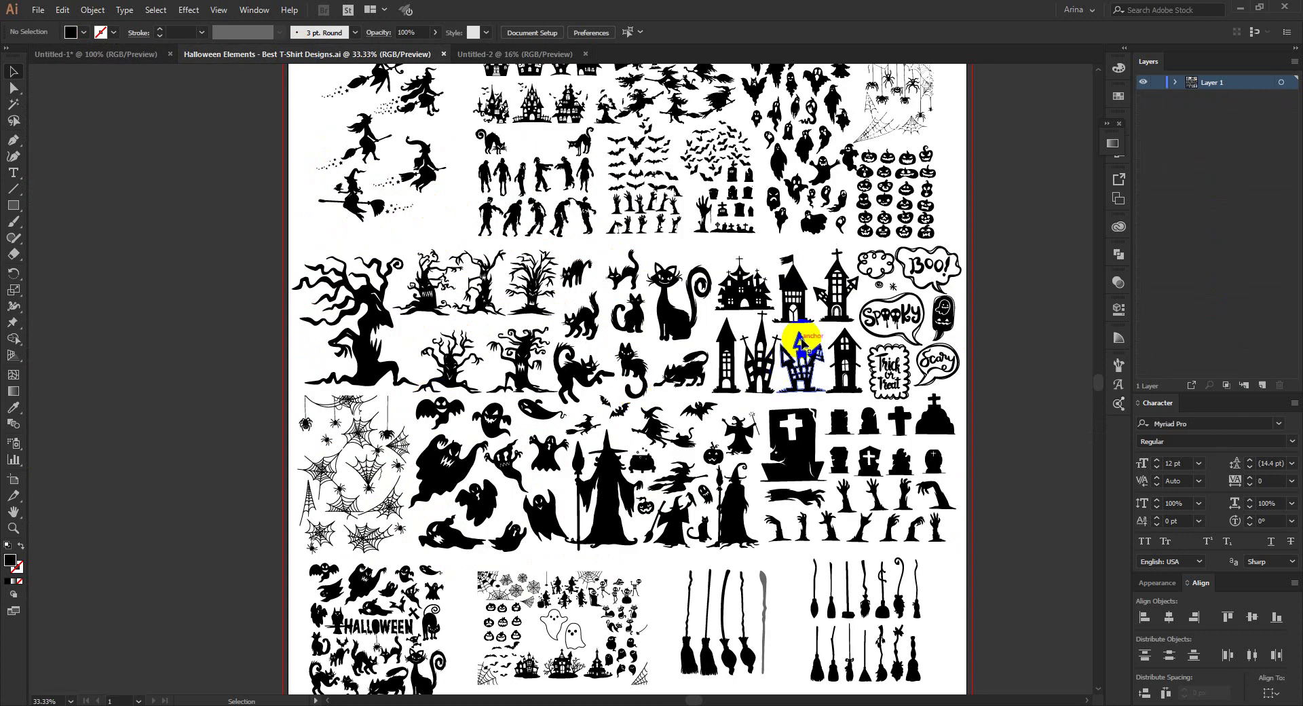
scroll(669, 493, down, 1)
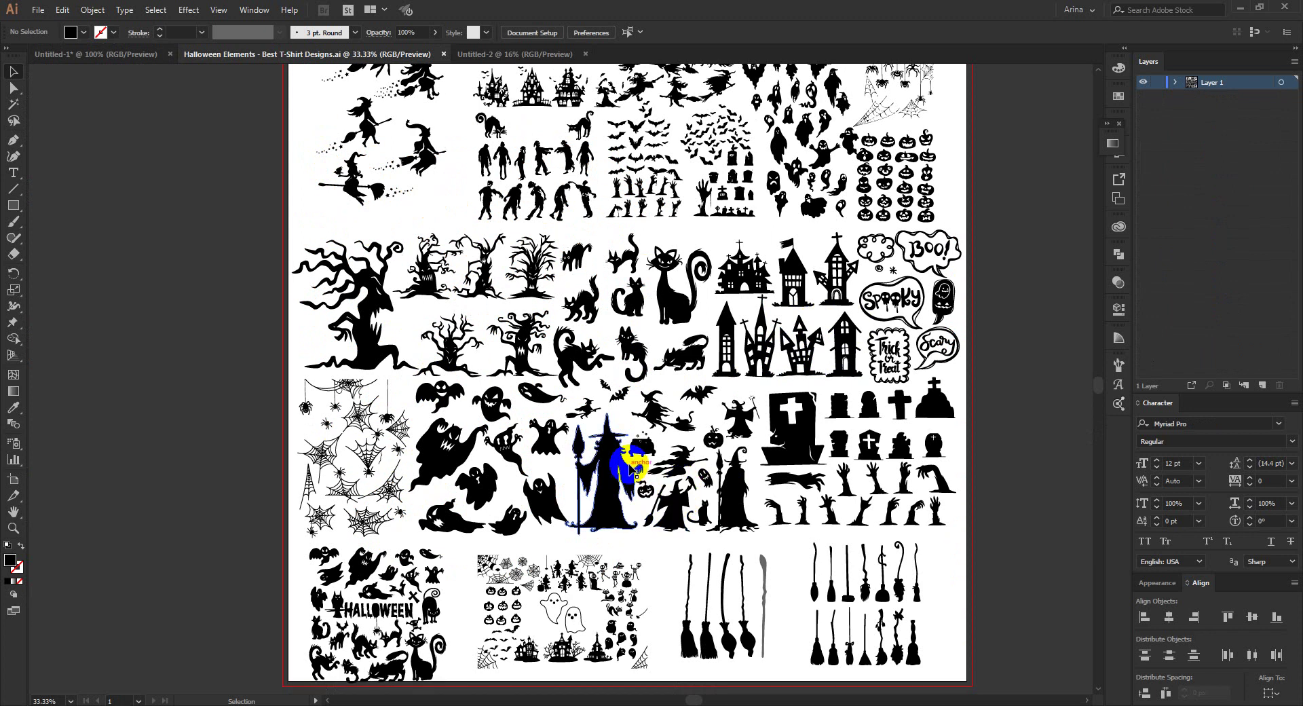
scroll(621, 467, down, 1)
scroll(604, 466, down, 1)
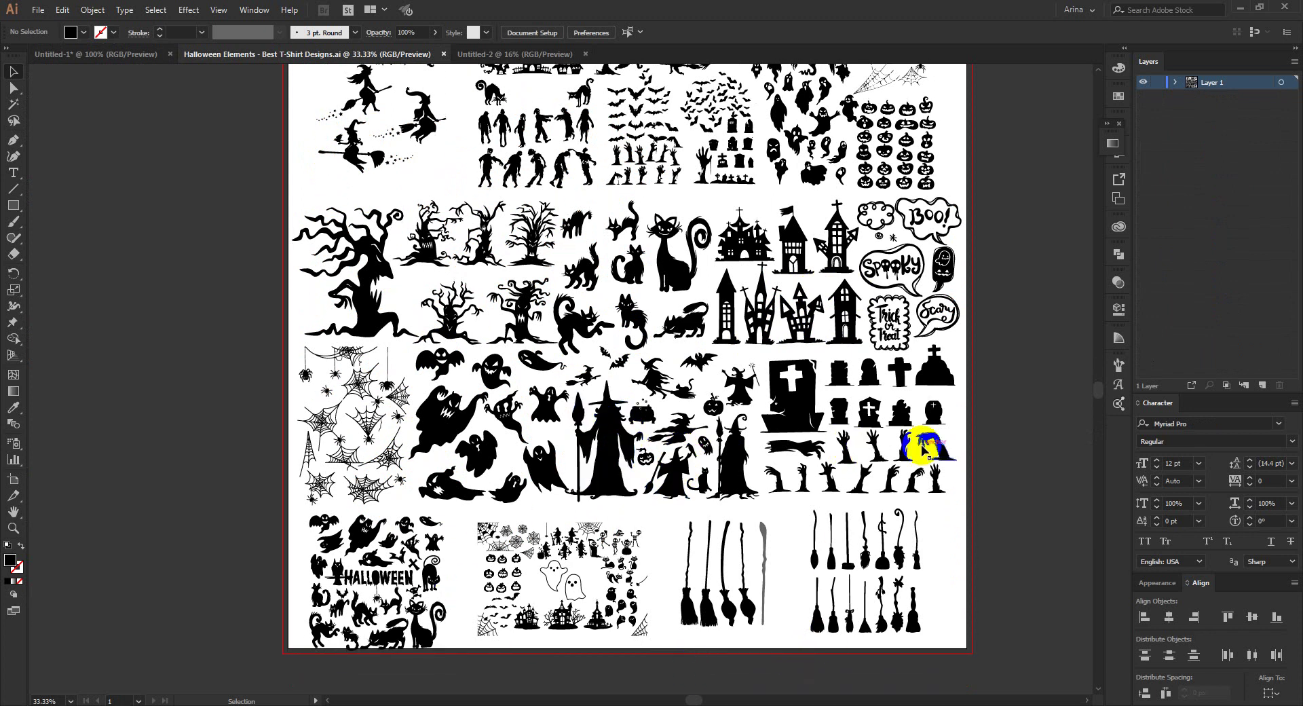
scroll(925, 326, up, 9)
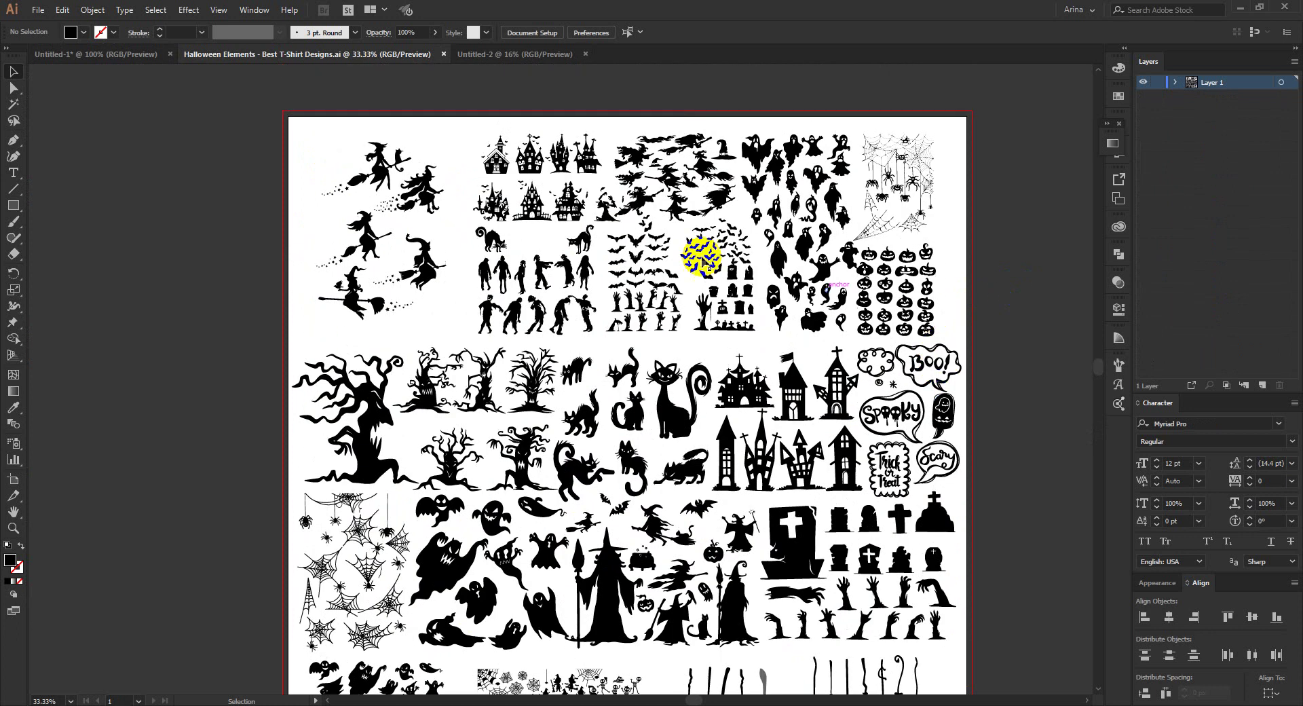
scroll(702, 257, up, 2)
scroll(340, 305, up, 1)
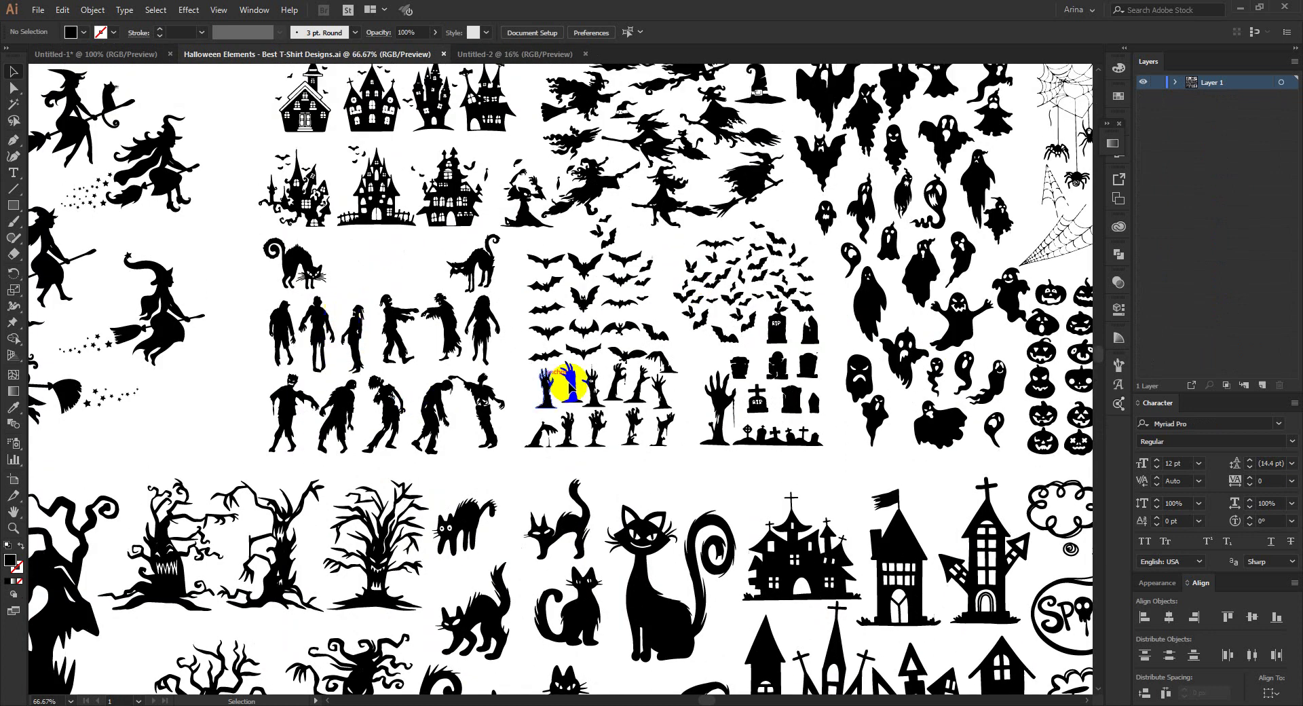
scroll(701, 412, down, 1)
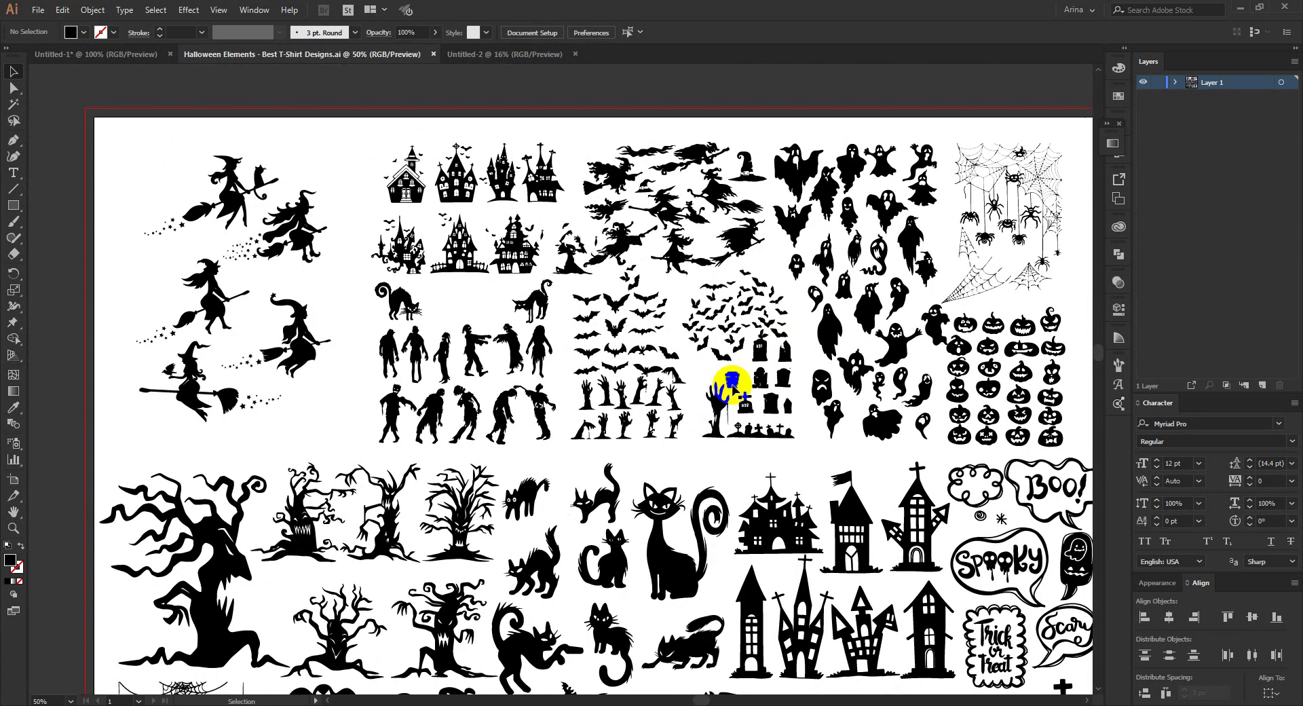
scroll(727, 378, up, 1)
scroll(920, 372, up, 2)
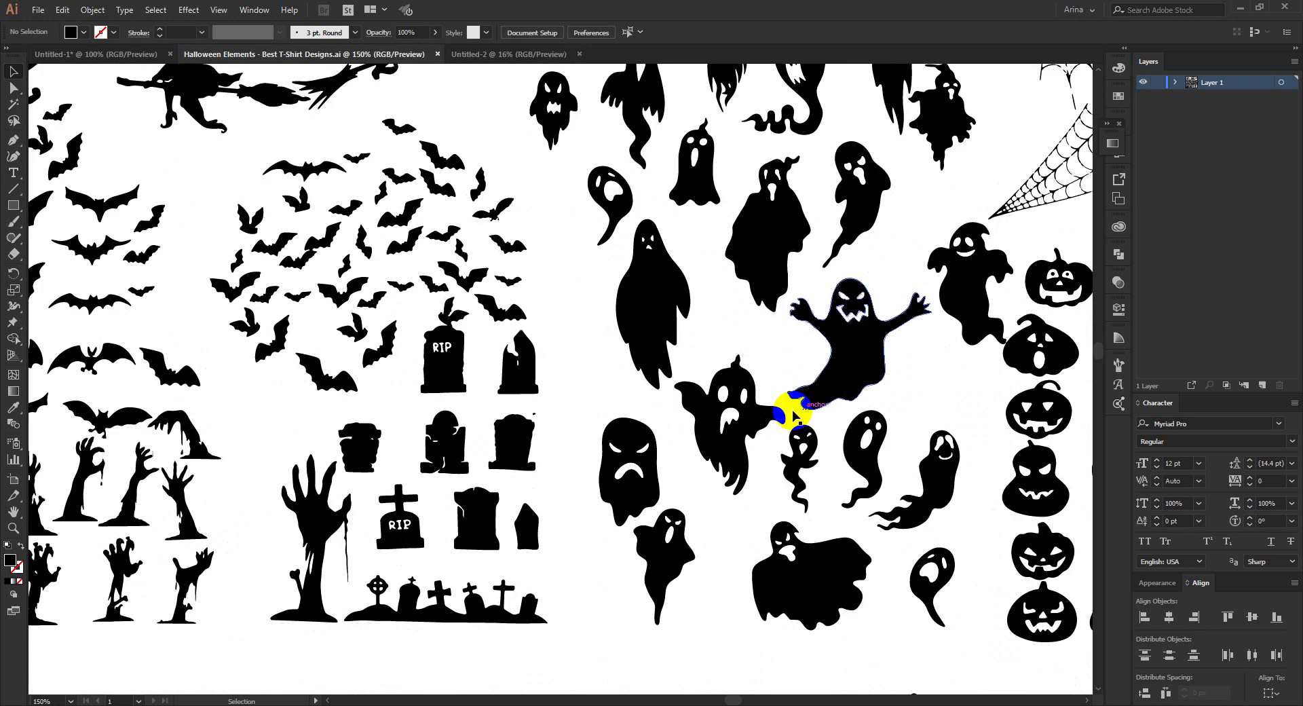
Copy the open-mouthed ghost with outstretched arms into Untitled-1 and place it in the gap beside DENTAL, under the gravestone
click(751, 417)
double_click(751, 417)
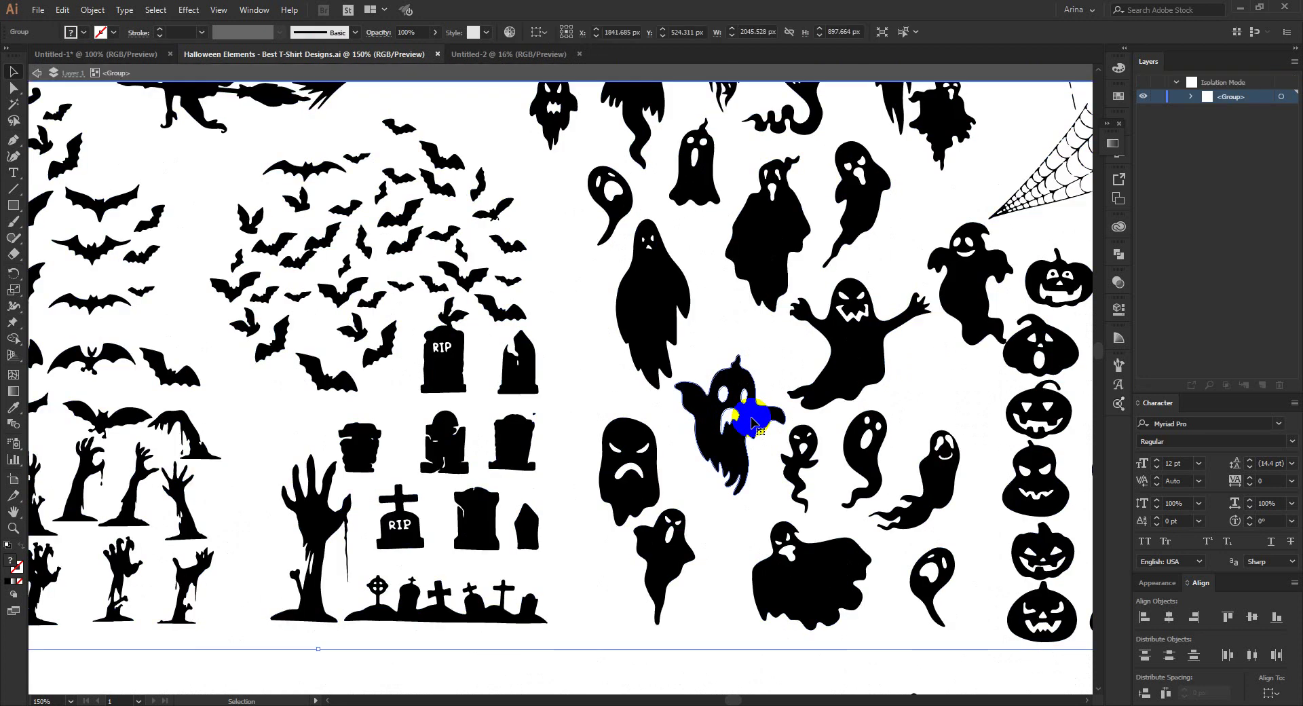
click(751, 422)
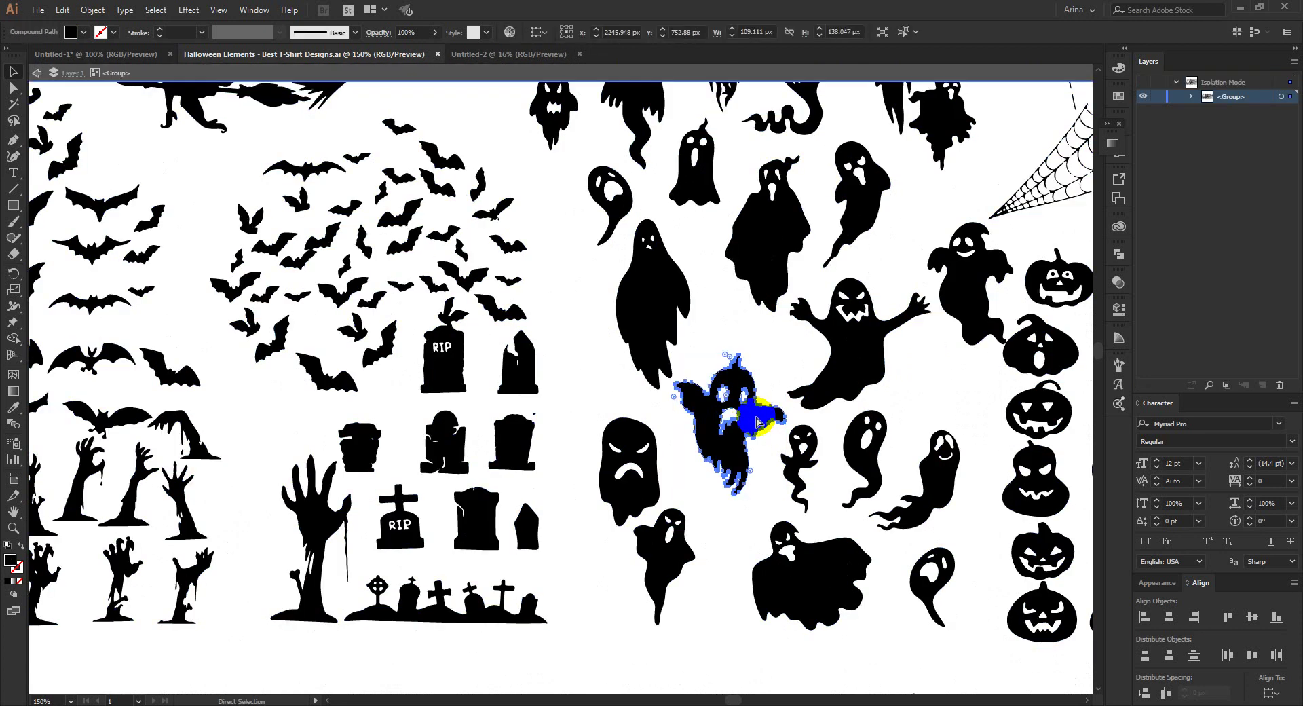
click(474, 55)
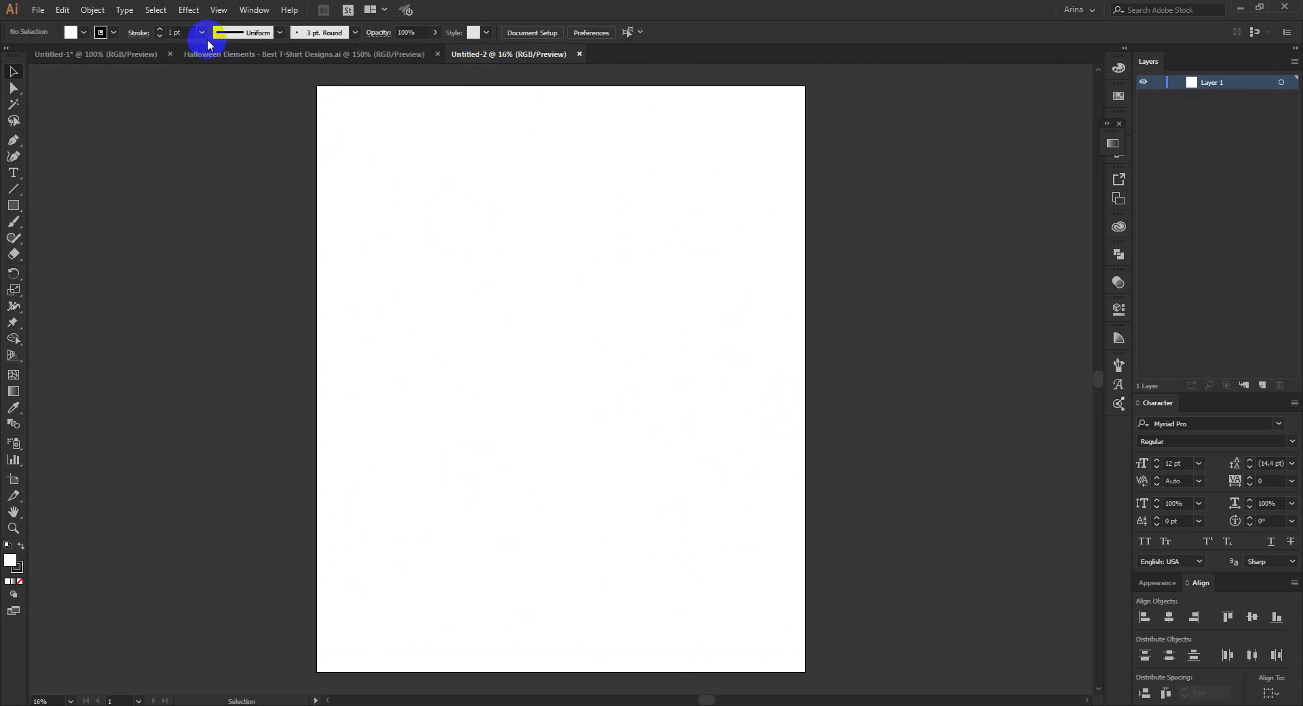
click(129, 55)
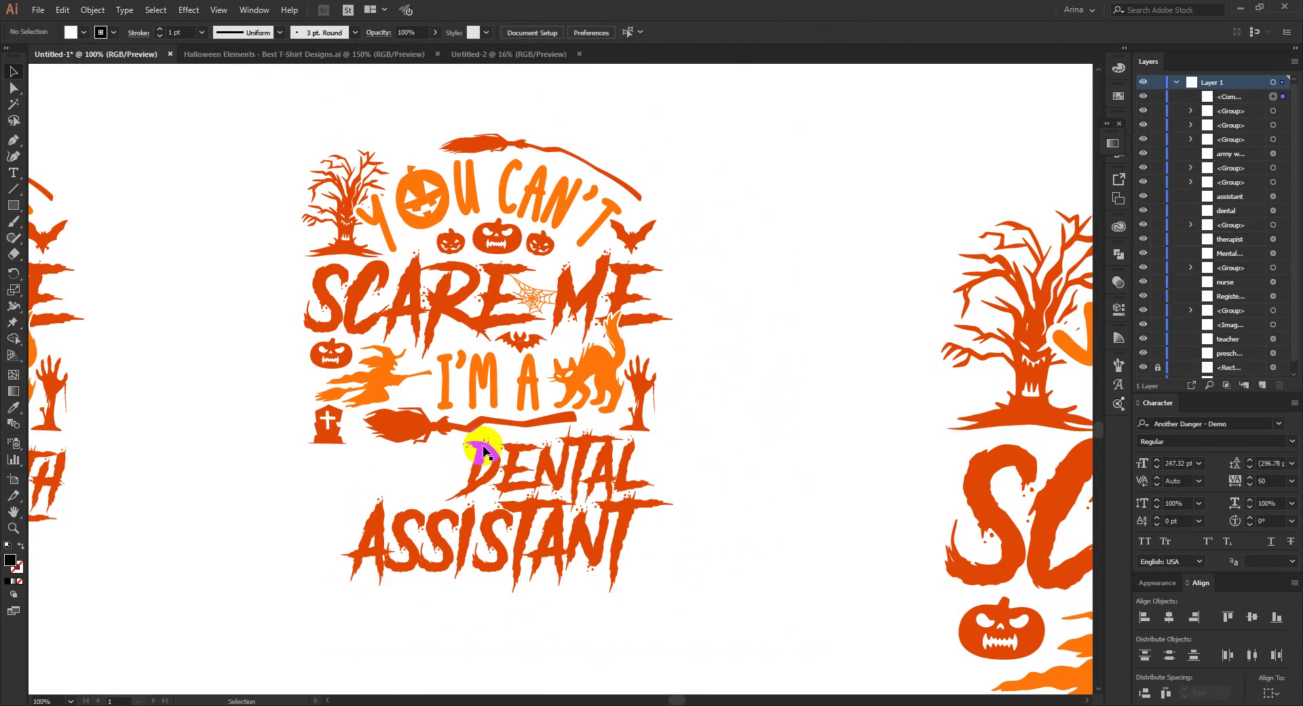
key(ctrl+v)
drag(465, 450, 345, 504)
click(380, 462)
Try to duplicate the design's hand silhouette into the space between the ghost and DENTAL
scroll(380, 462, up, 1)
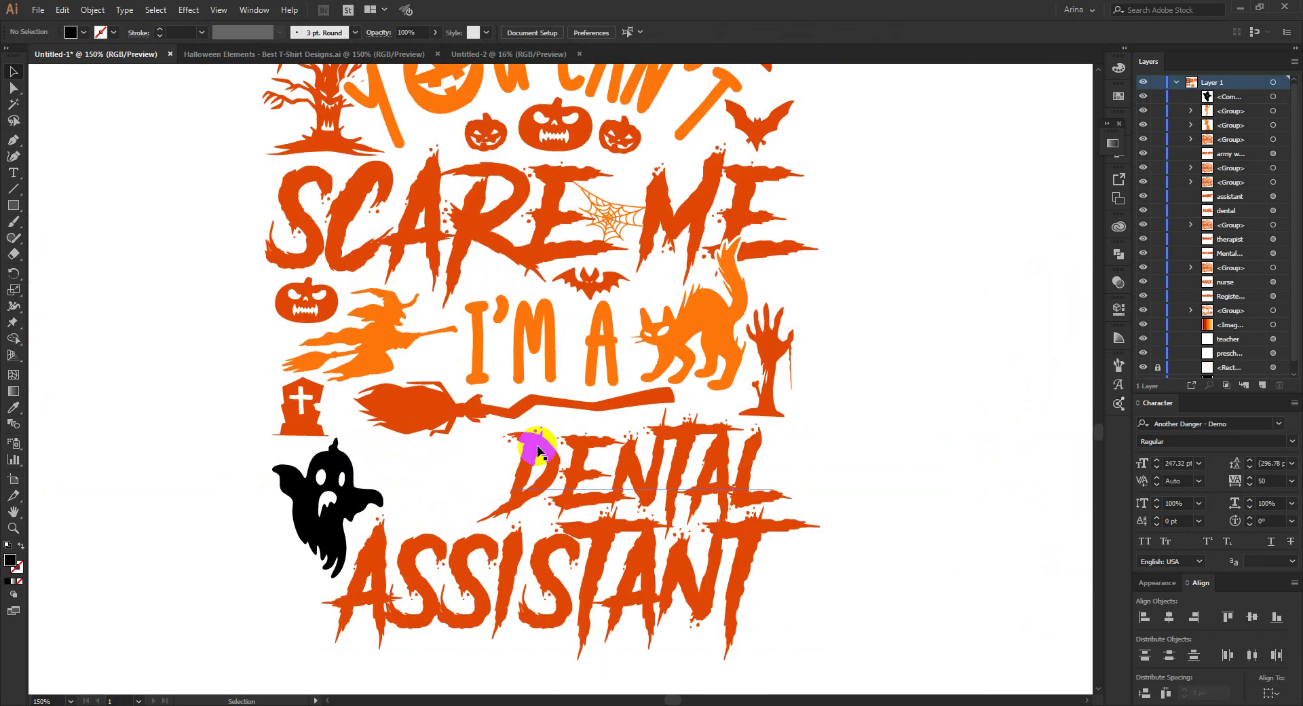
scroll(539, 447, up, 1)
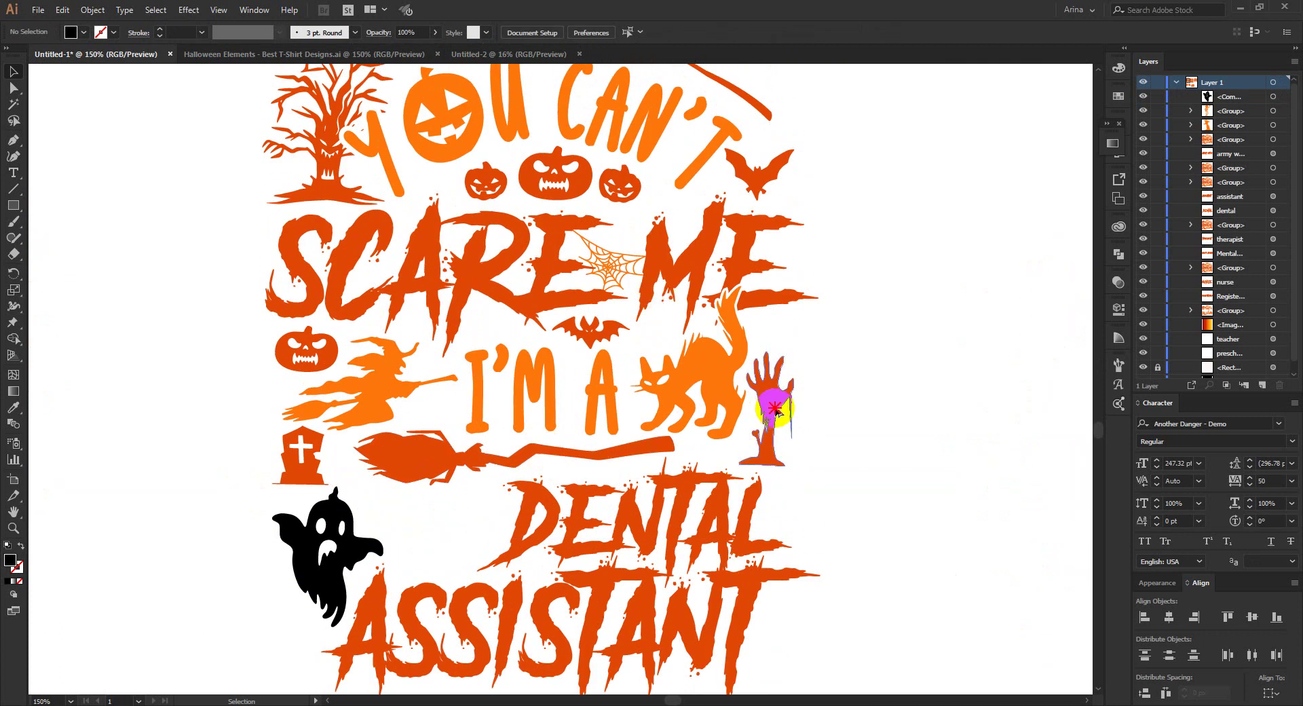
alt+drag(776, 409, 445, 541)
key(ctrl+z)
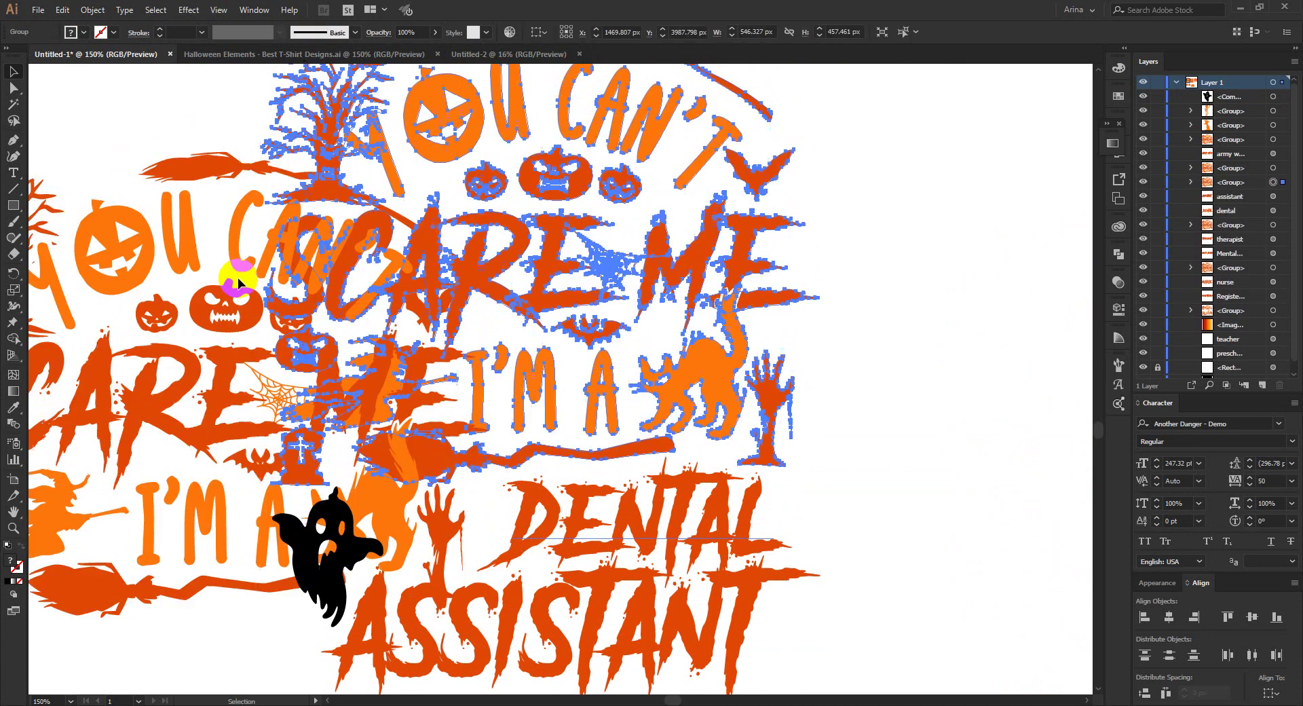
Look through the Halloween Elements - Best T-Shirt Designs.ai document for another silhouette to fill the space between the ghost and DENTAL
click(335, 55)
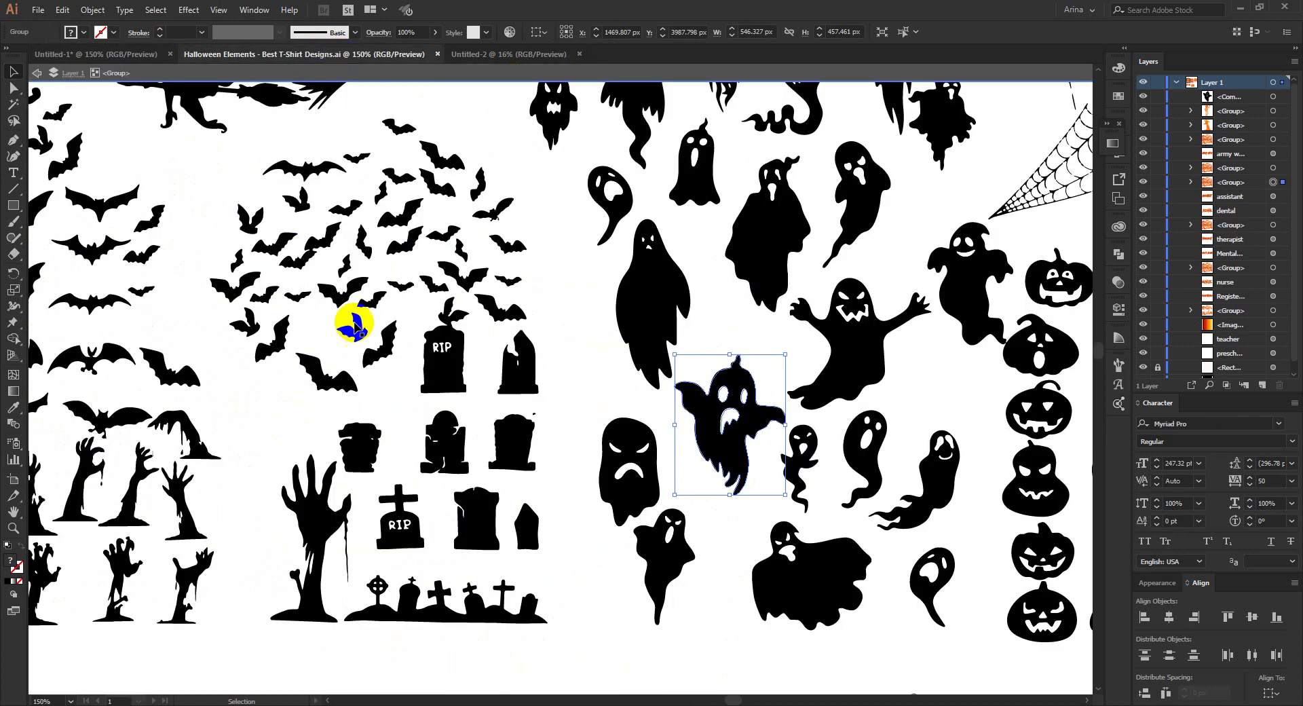
click(529, 358)
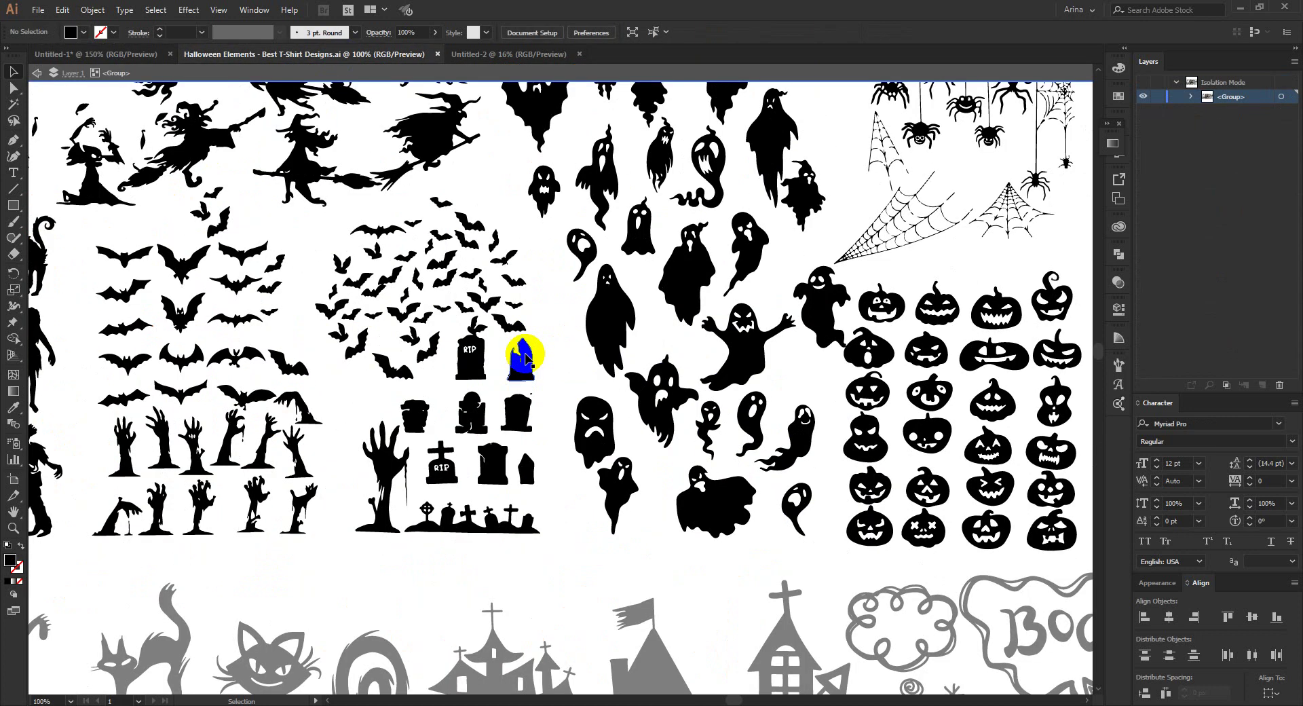
click(483, 521)
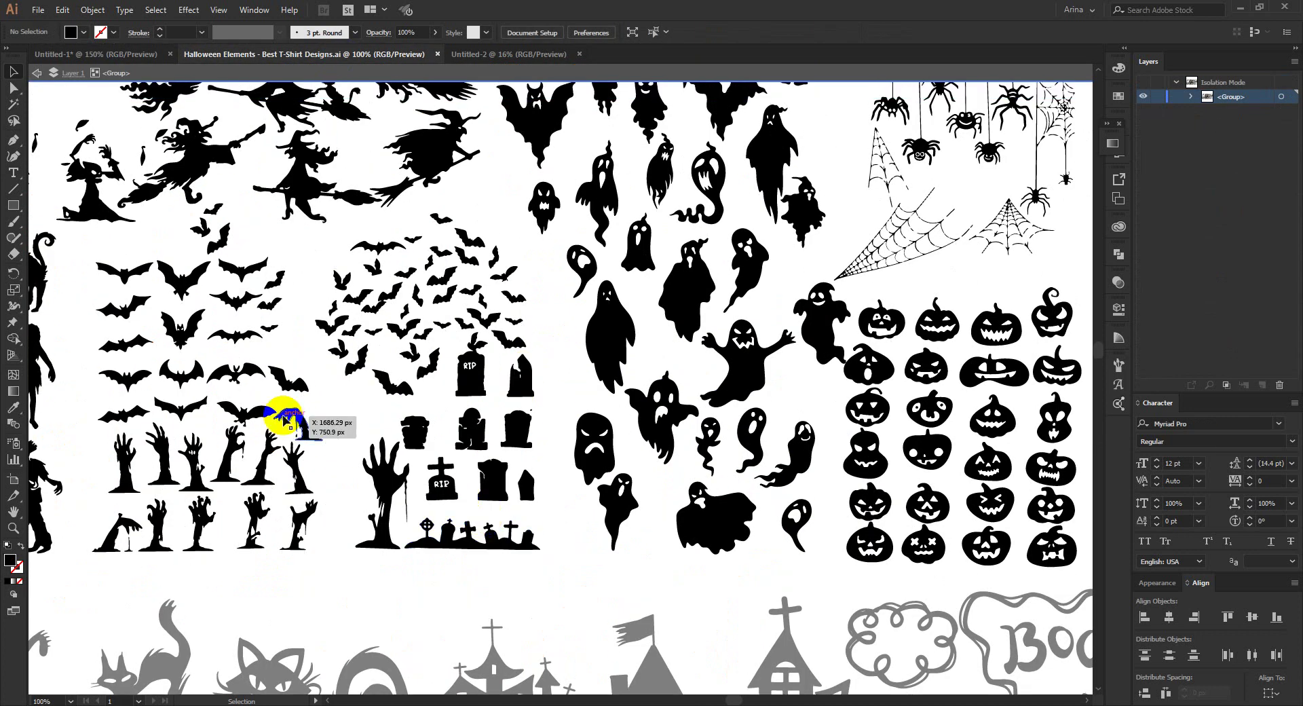
scroll(276, 421, up, 3)
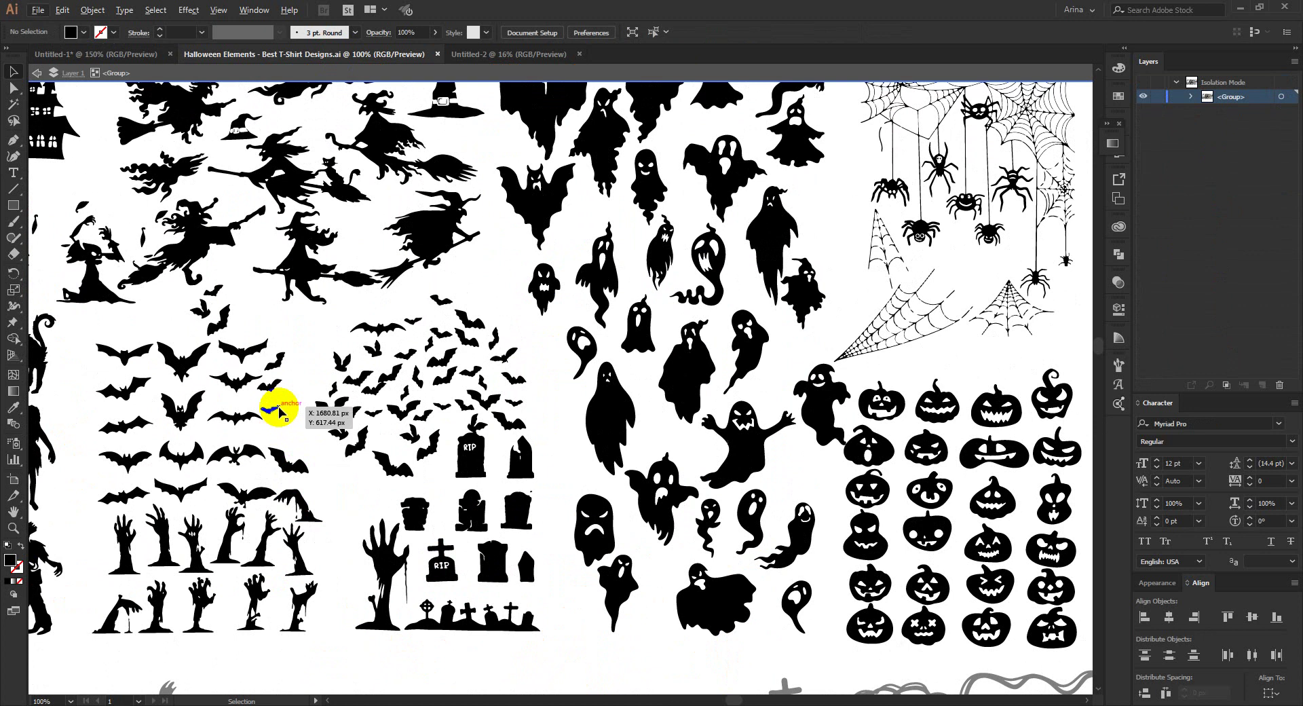
scroll(474, 304, down, 1)
scroll(474, 305, down, 1)
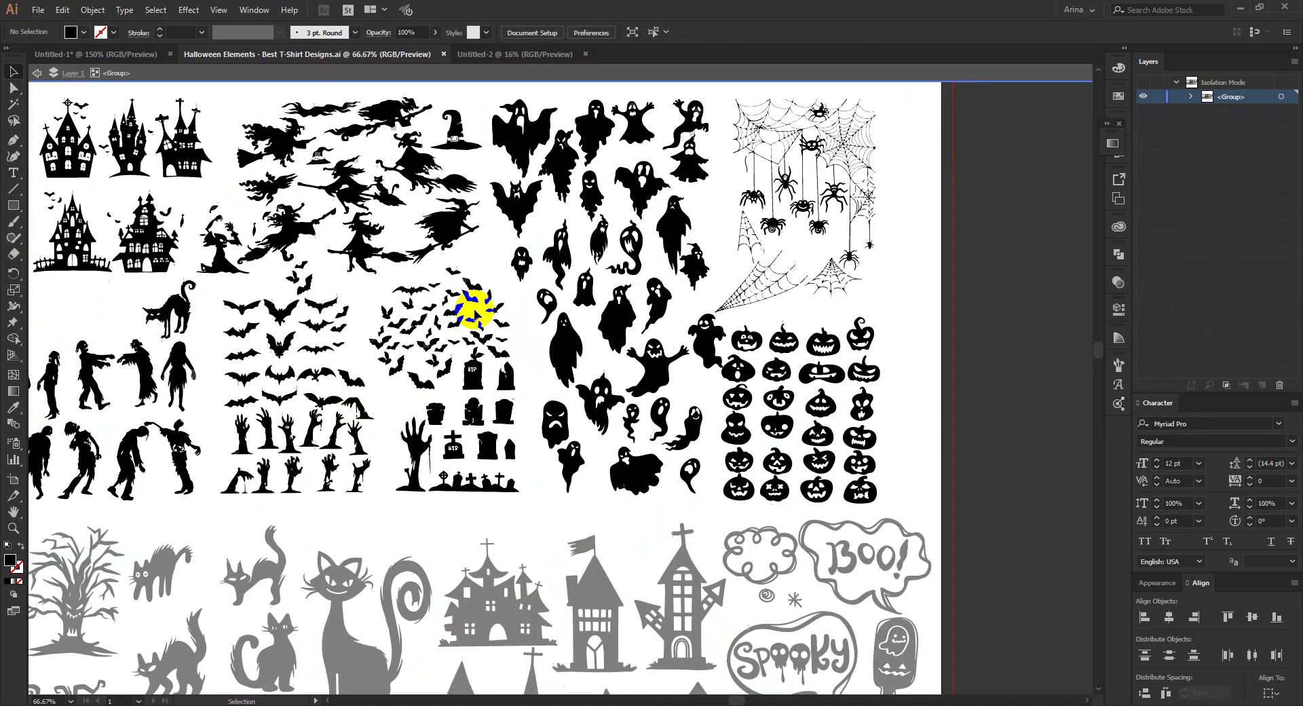
click(572, 472)
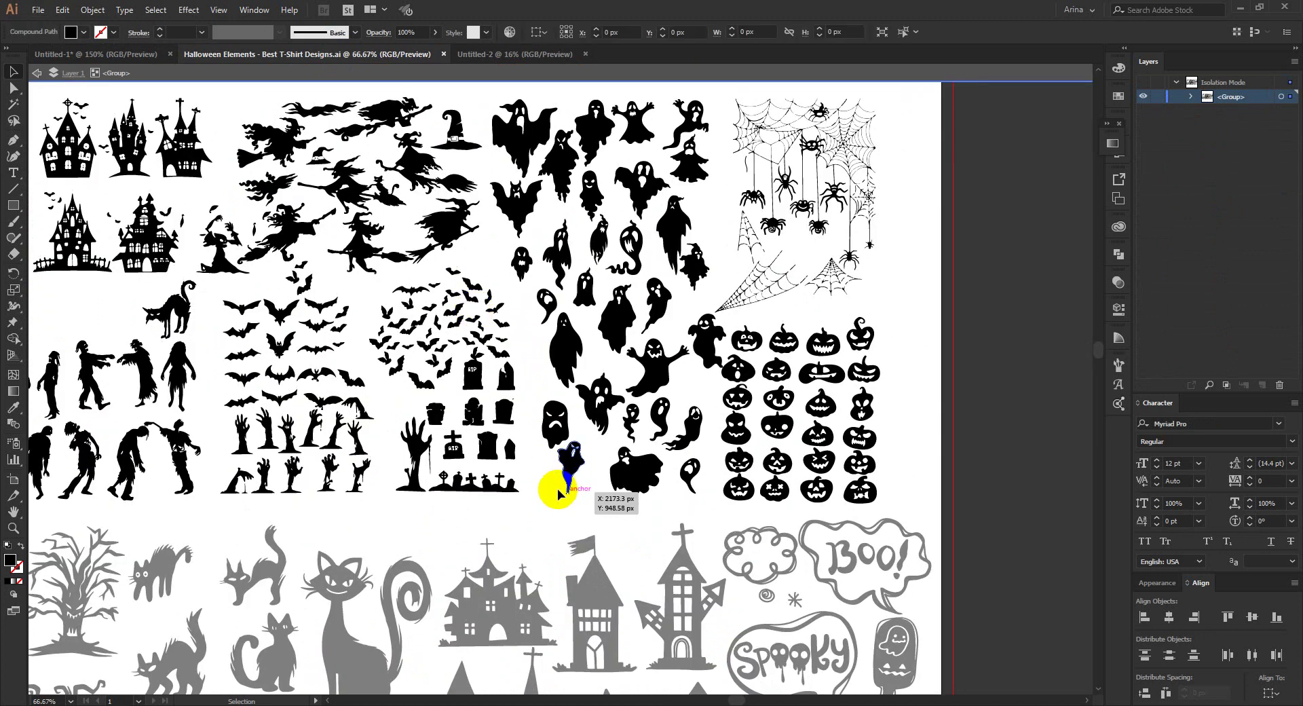
double_click(536, 519)
scroll(610, 475, down, 1)
scroll(640, 457, down, 1)
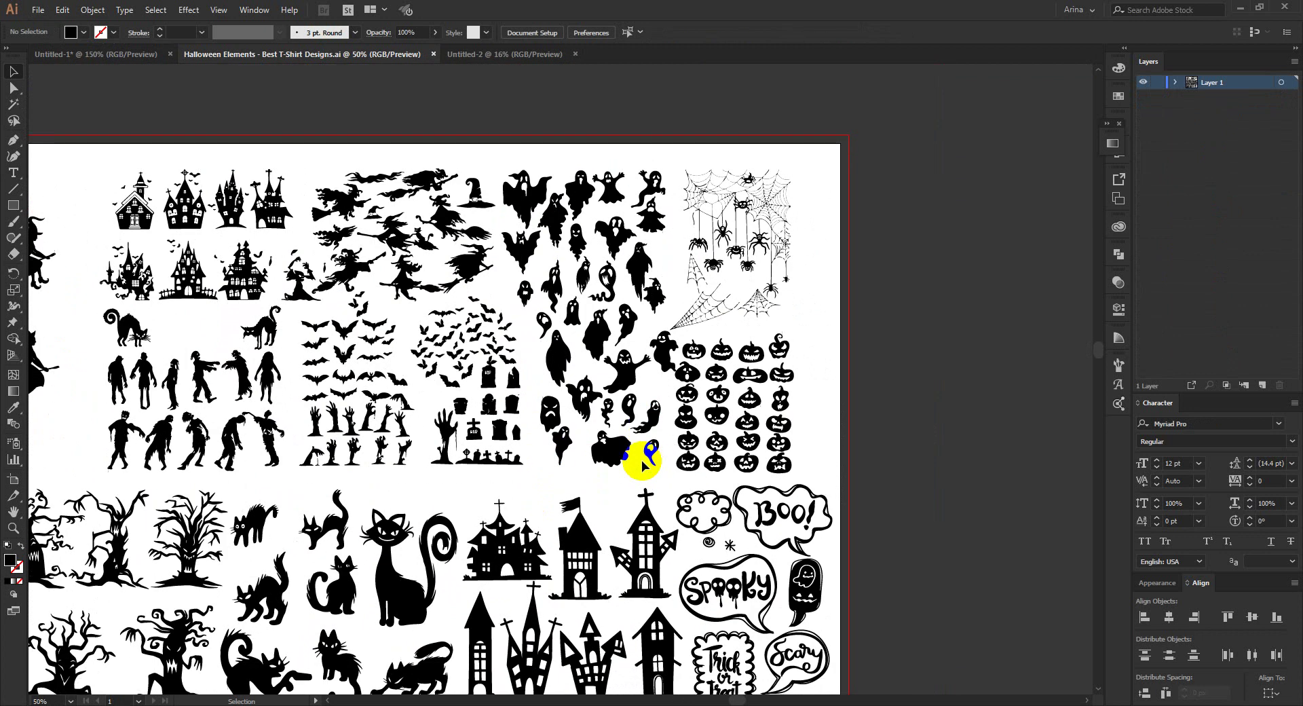
scroll(648, 458, down, 1)
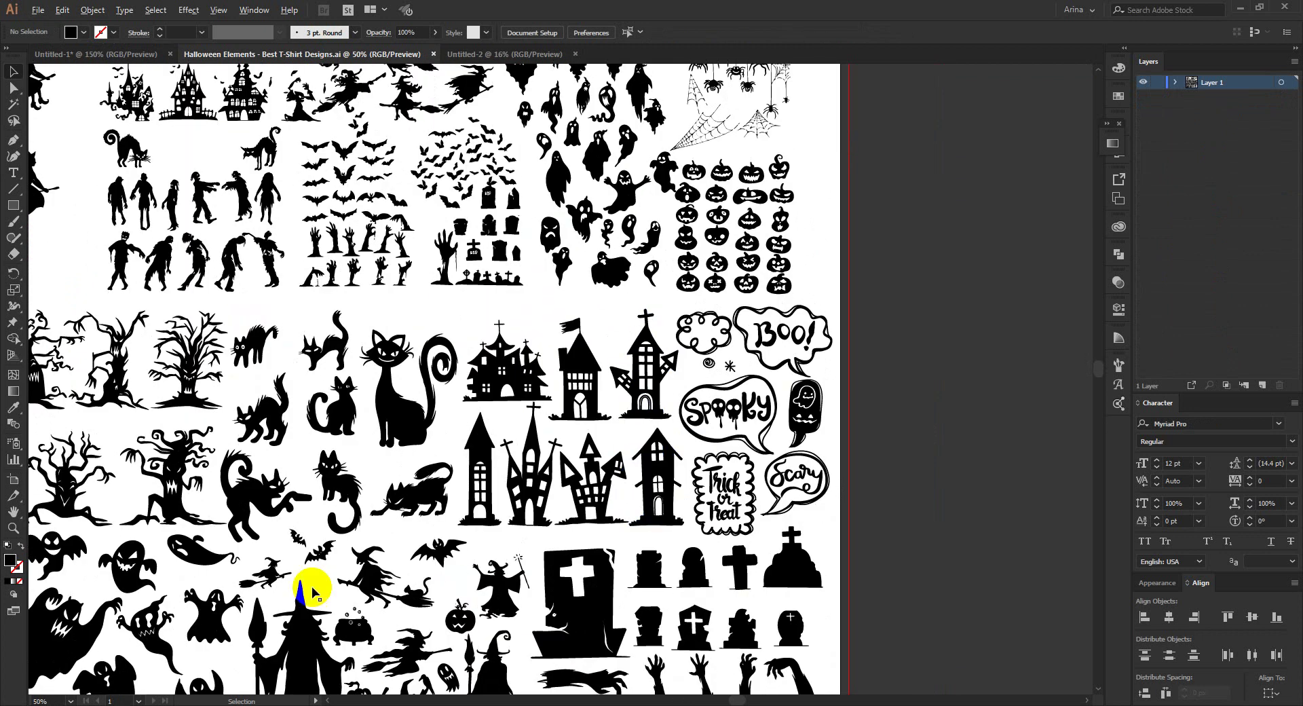
scroll(283, 444, up, 1)
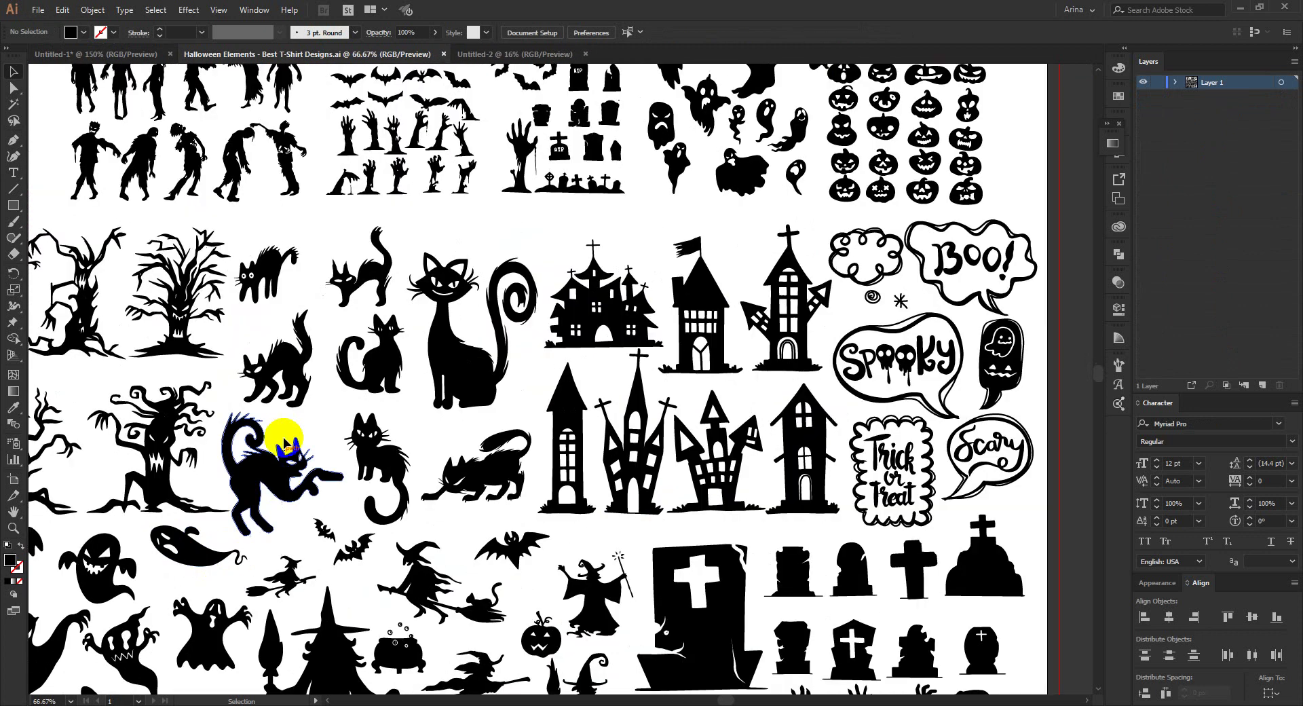
Copy the arched-back cat with the raised tail into Untitled-1 and place it between the ghost and DENTAL
double_click(274, 362)
click(274, 362)
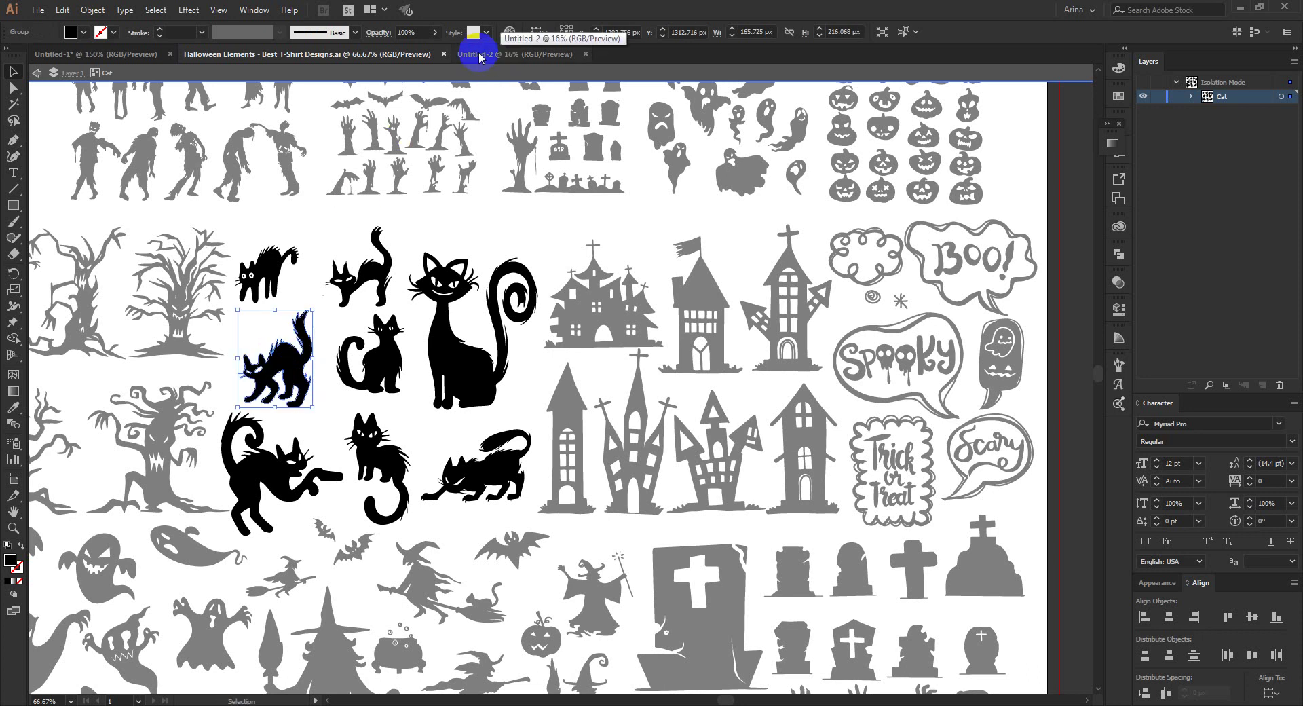
click(139, 53)
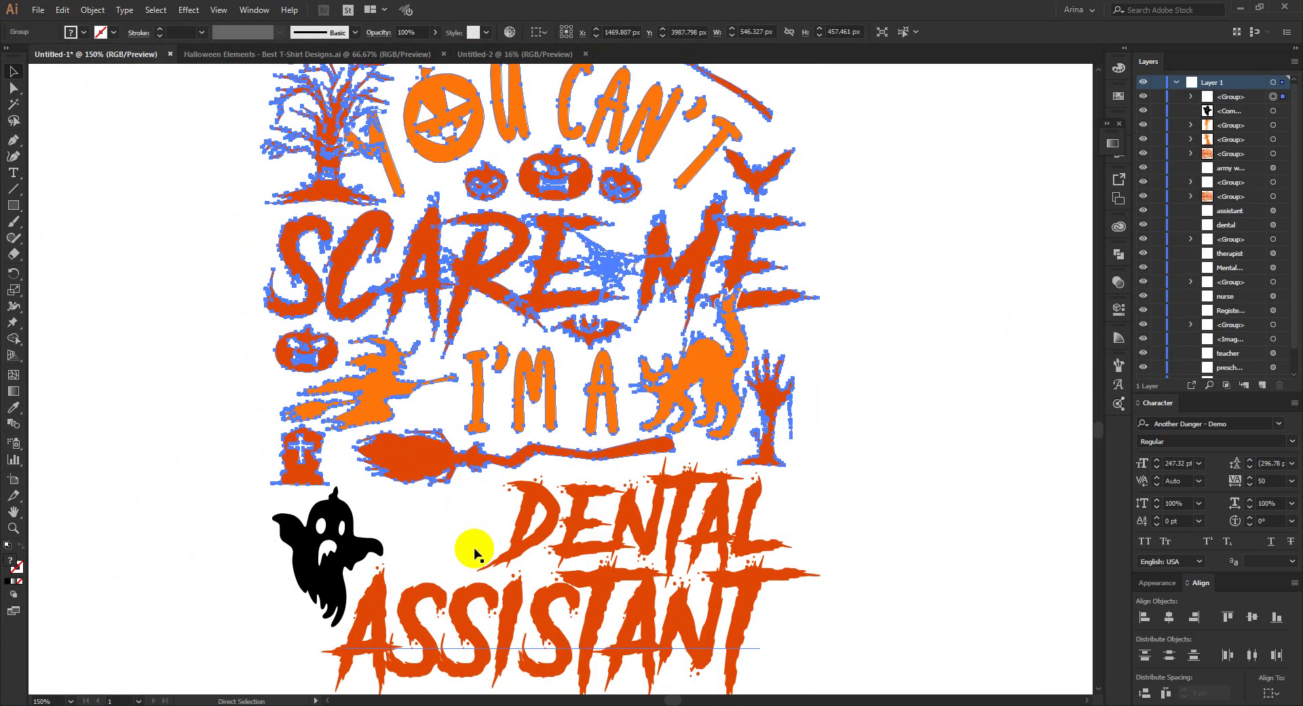
key(ctrl+v)
drag(643, 378, 458, 517)
Reflect the black cat across the vertical axis so that it faces DENTAL
right_click(459, 518)
mouse_move(524, 435)
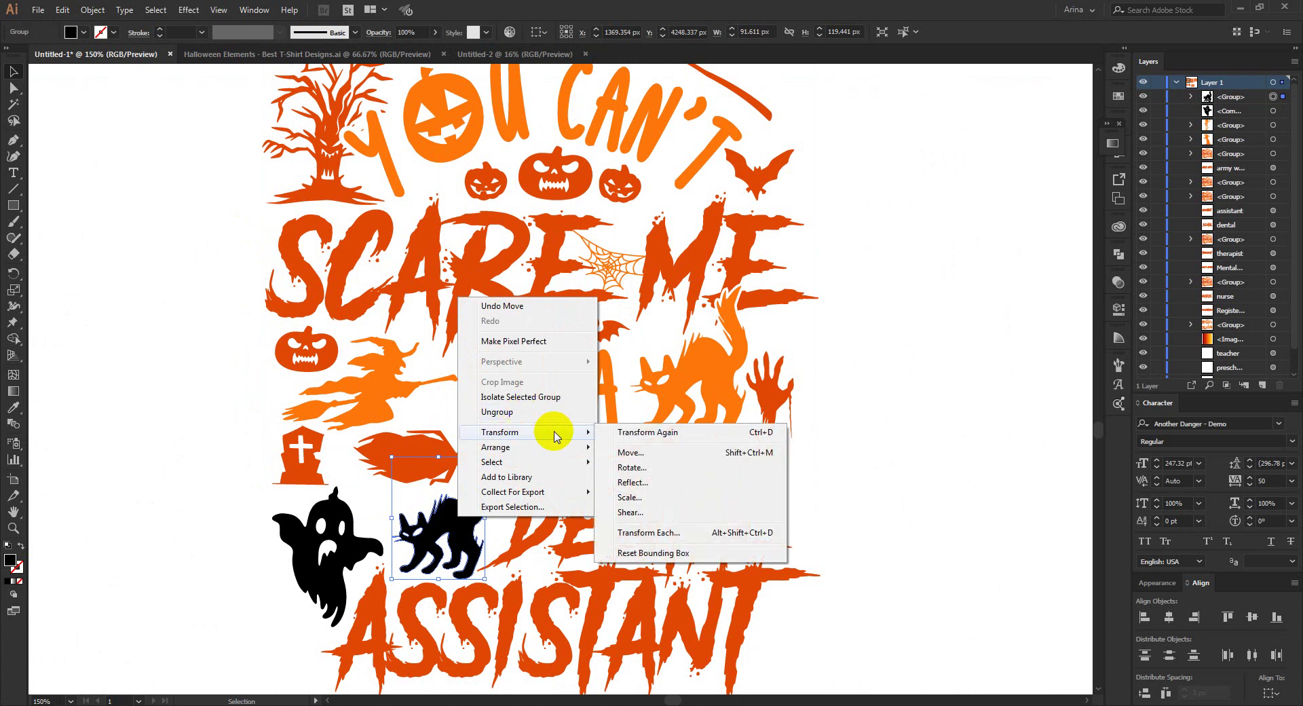
click(641, 483)
click(780, 327)
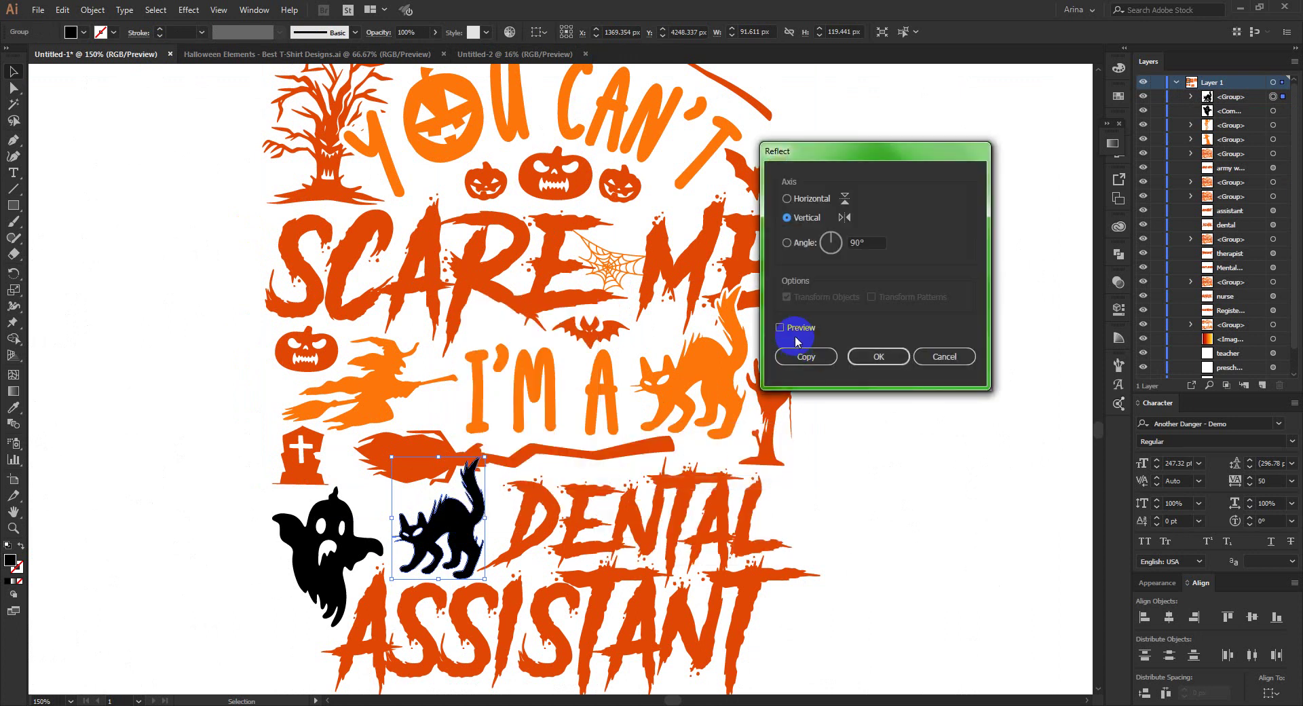
click(880, 356)
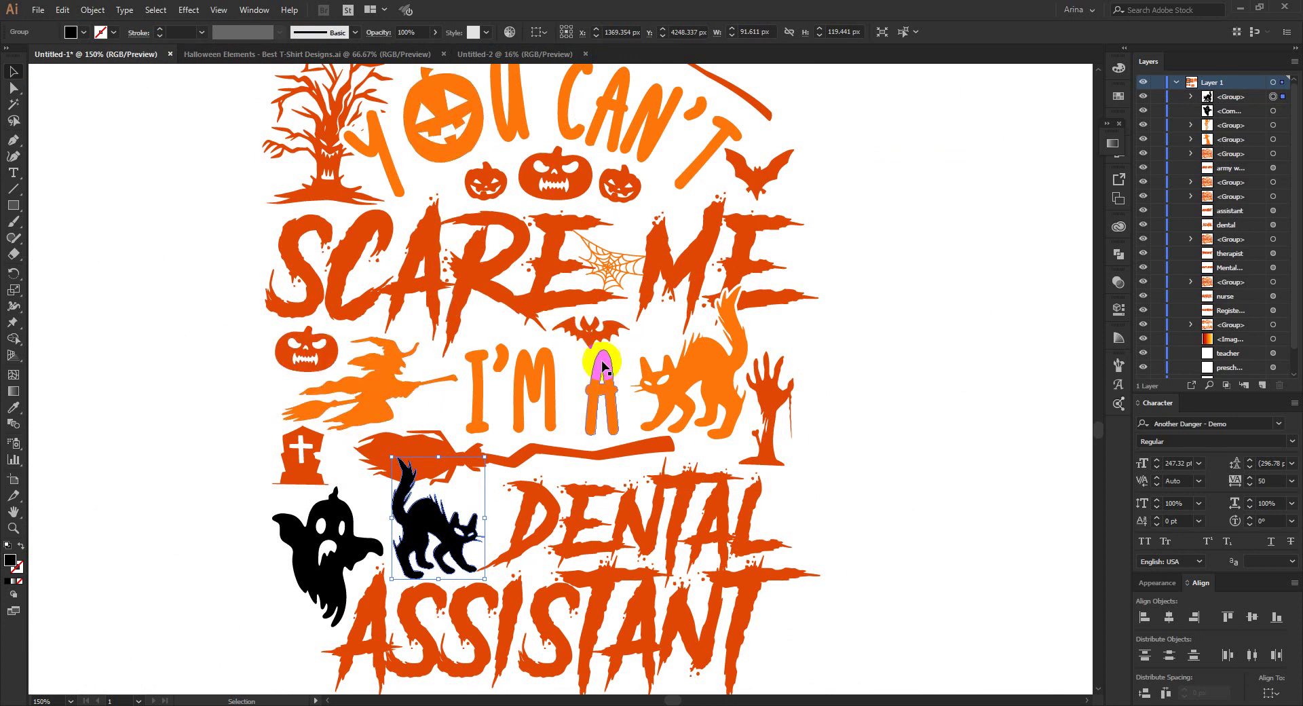
Create an offset path of 2 px with miter joins around the black cat
click(141, 62)
click(92, 9)
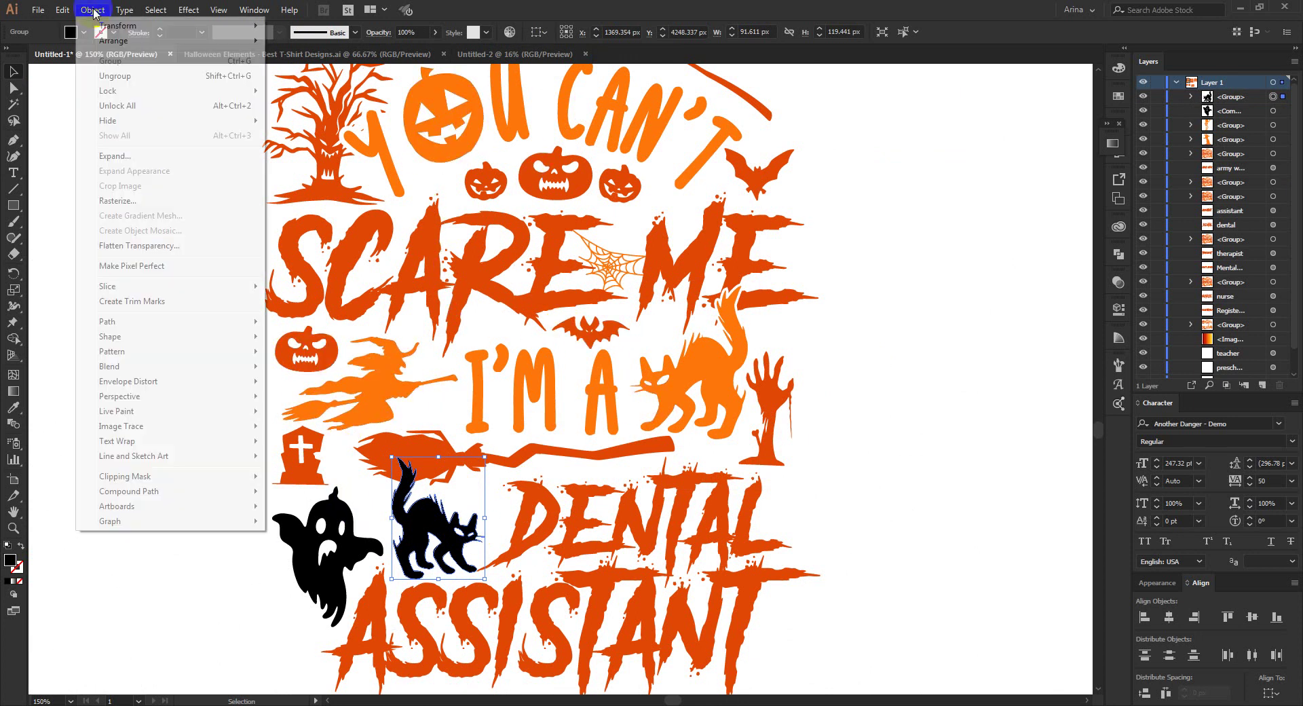
mouse_move(241, 322)
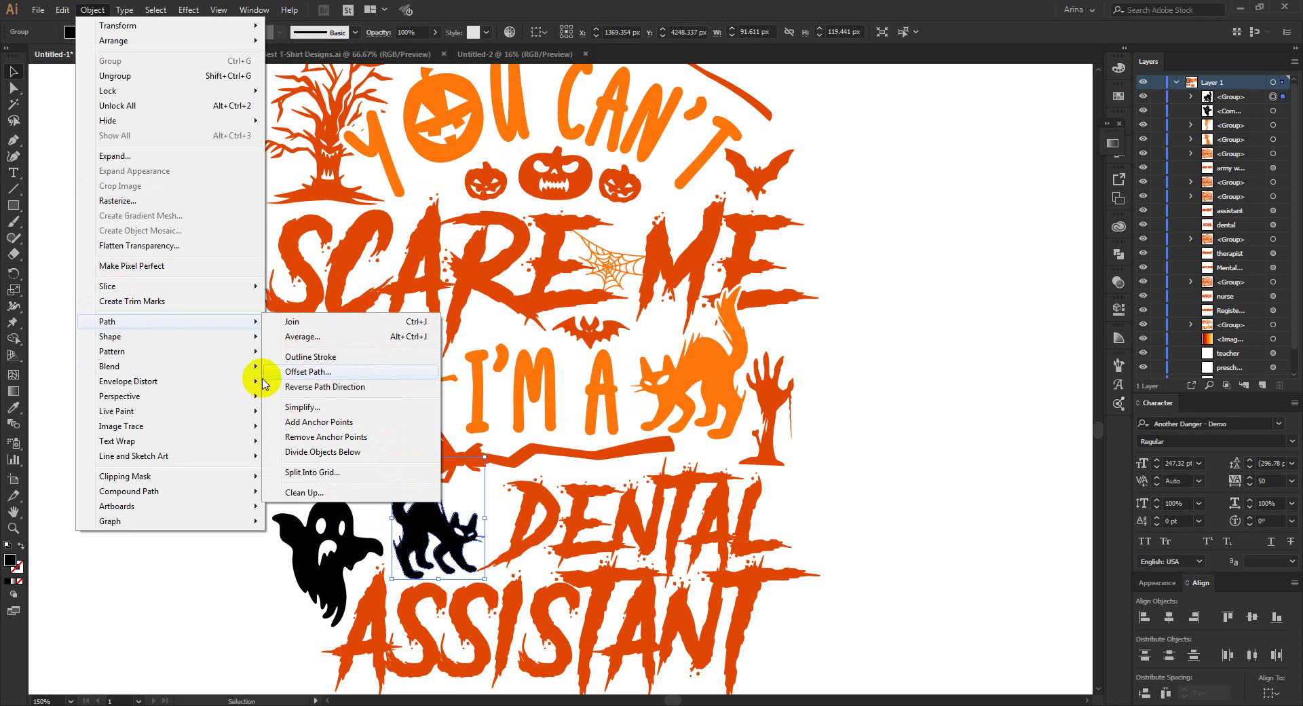
click(307, 371)
click(90, 192)
click(131, 119)
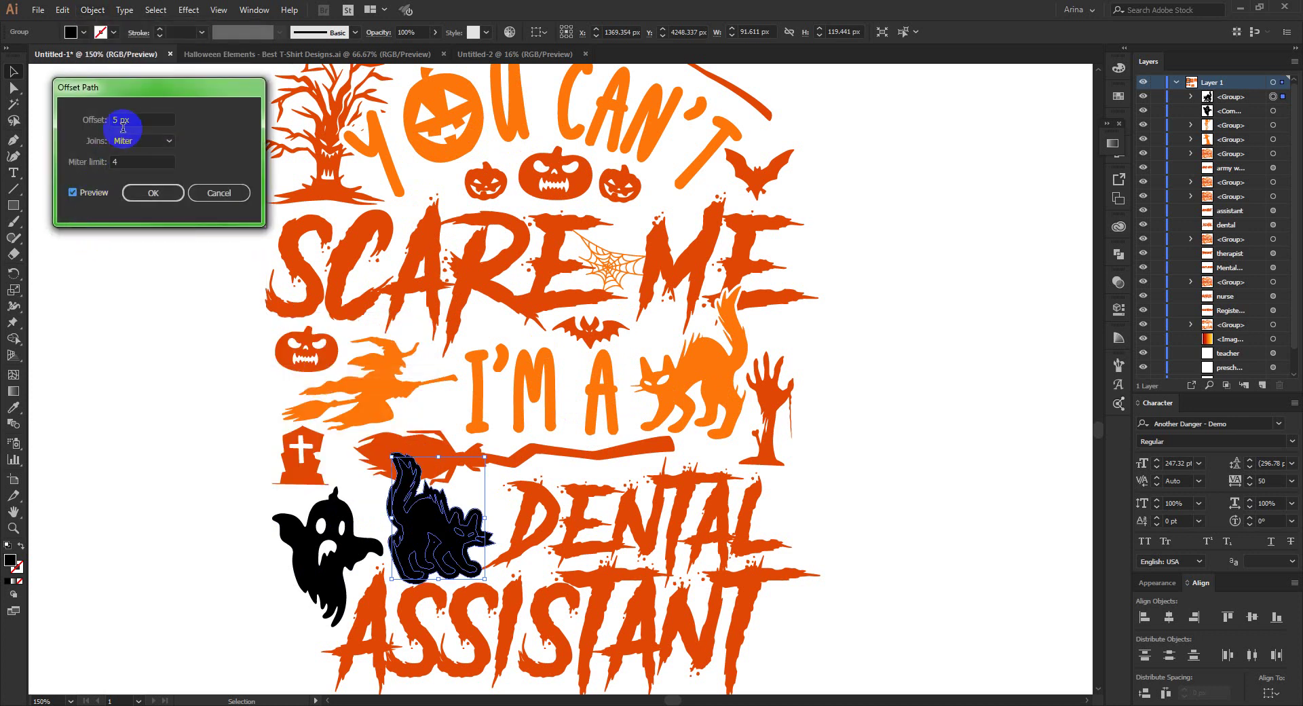
key(Down)
key(Down)
key(Down)
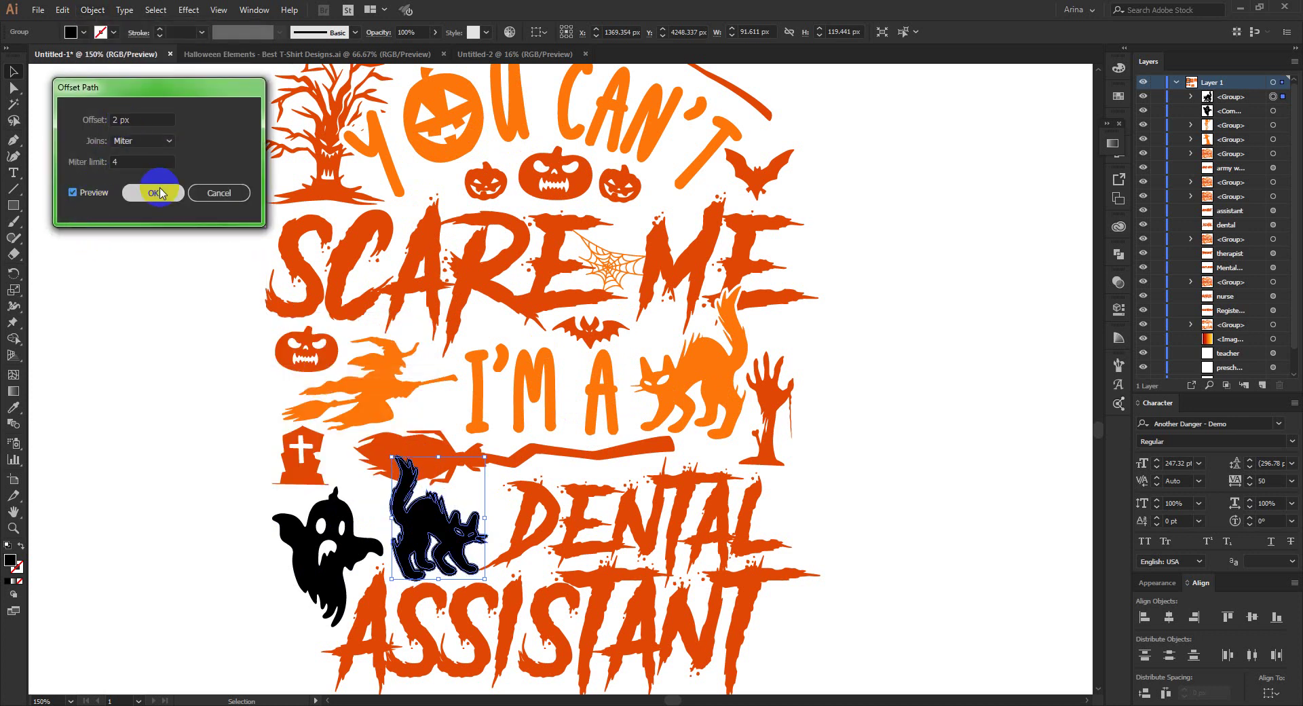
click(155, 192)
Move the cat's offset outline into the upper design group's opacity mask to cut a gap in the broom, and return to the artwork
key(a)
click(458, 507)
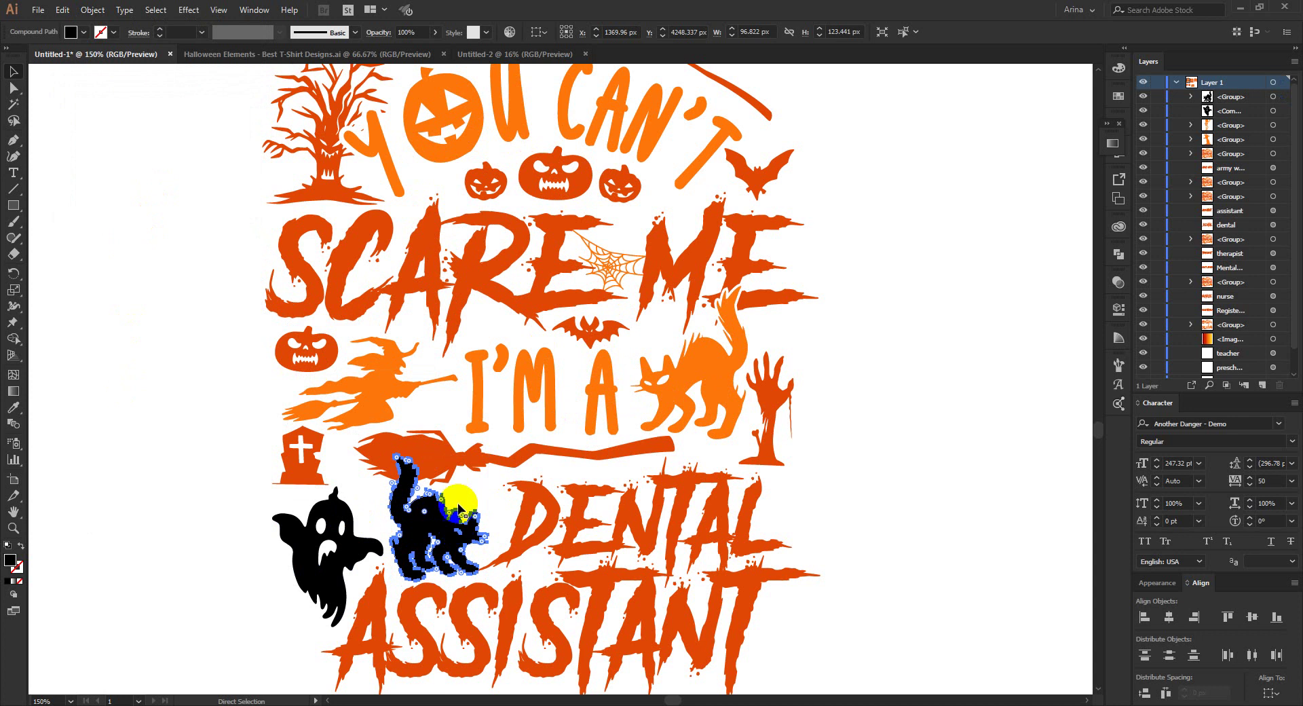
key(v)
click(437, 456)
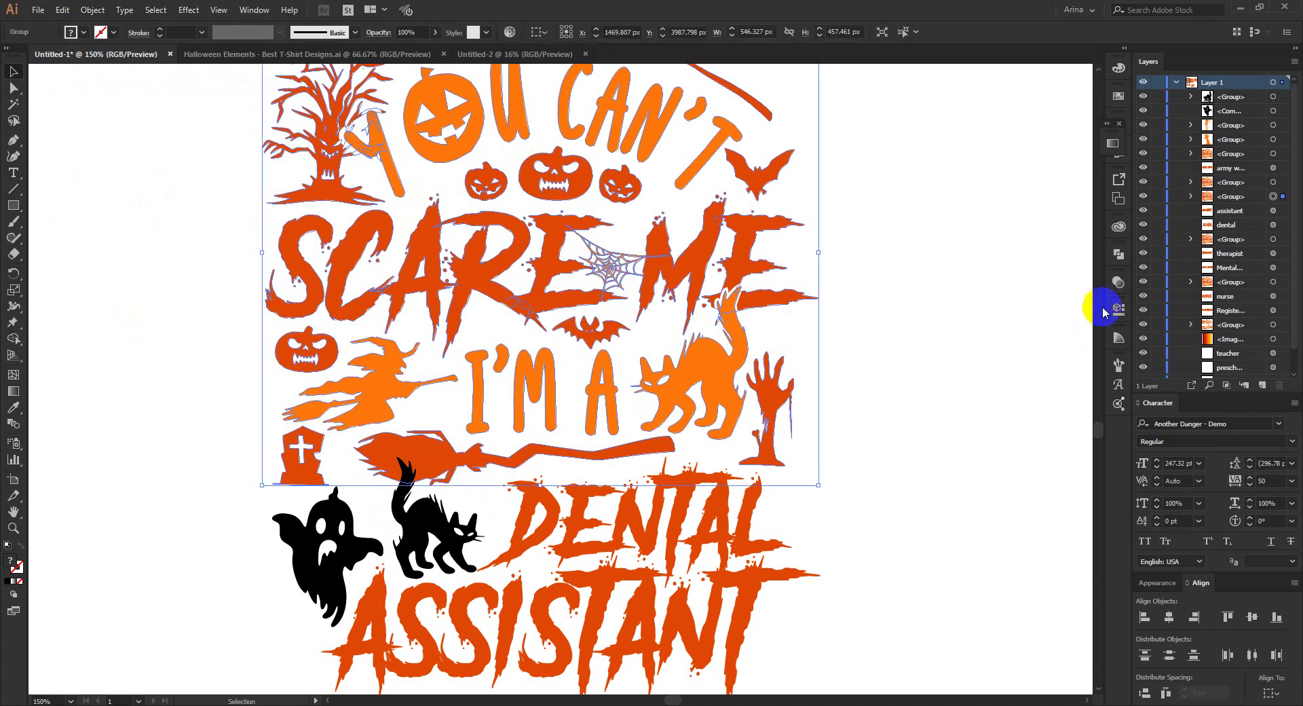
click(1118, 282)
click(1021, 334)
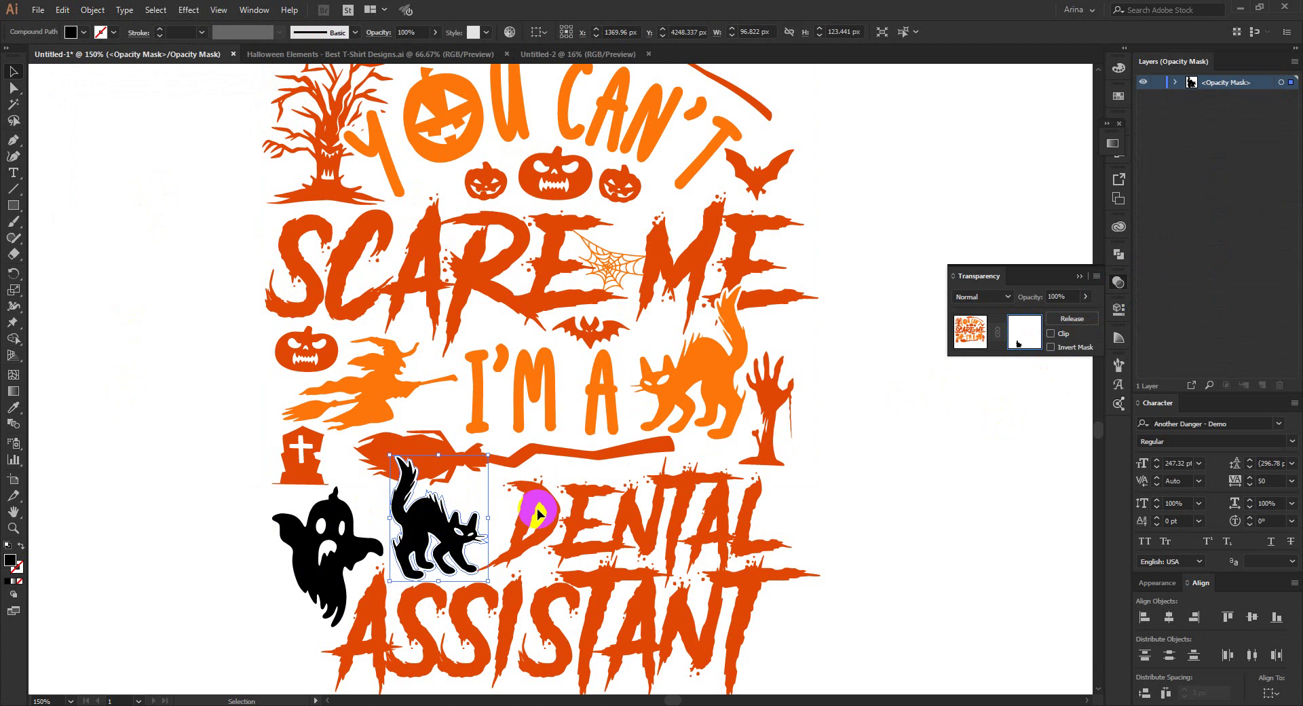
click(970, 331)
Recolor the black cat with the bright orange sampled from the larger cat beside I'M A
click(435, 530)
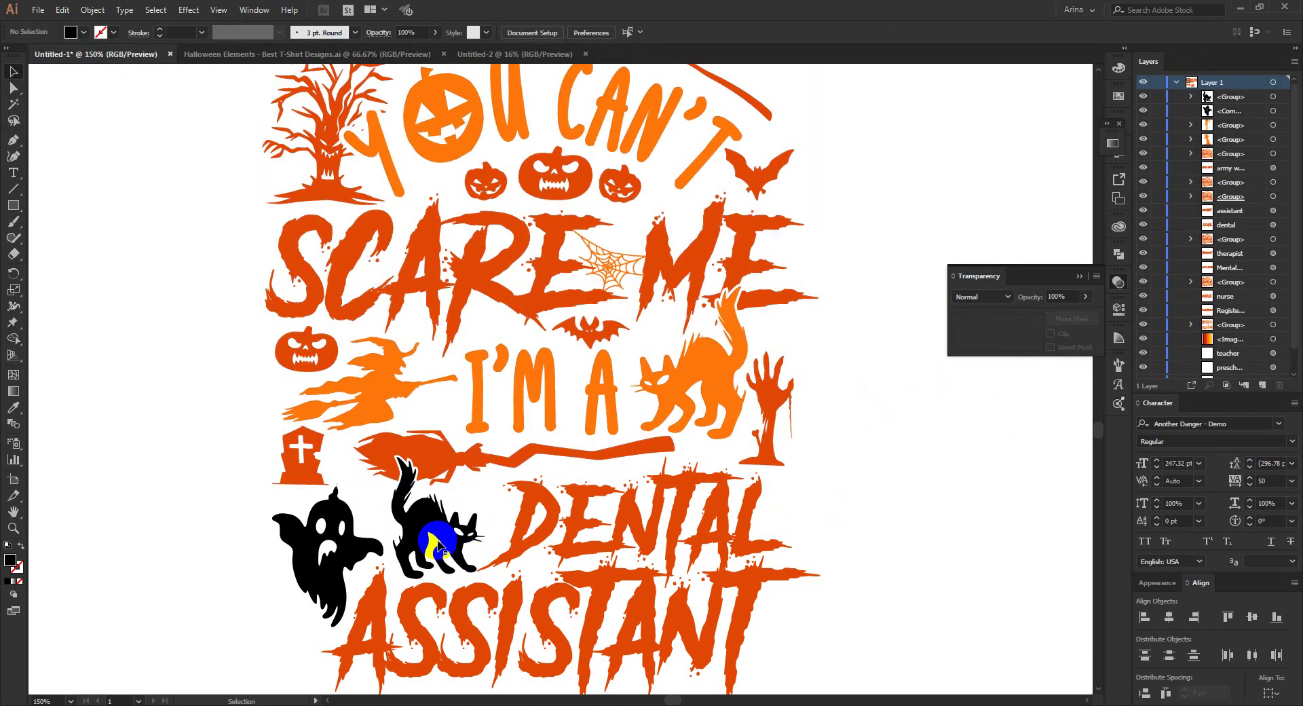
key(i)
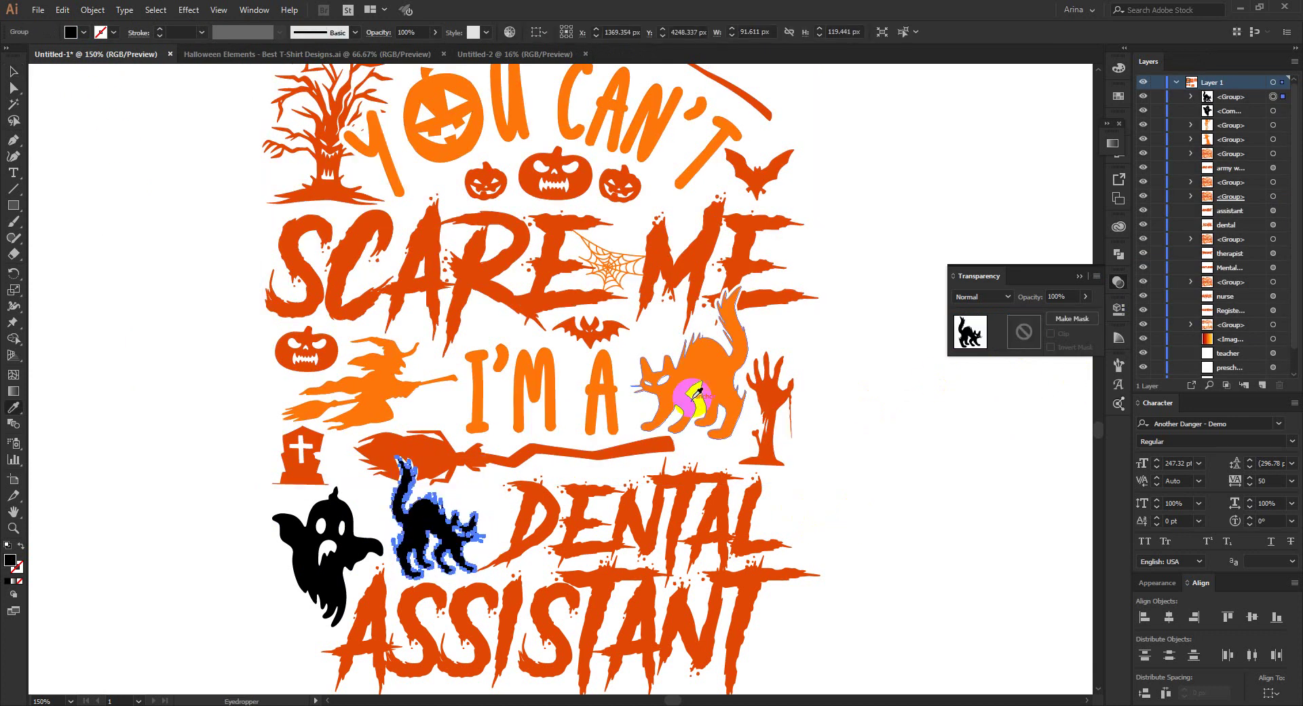
click(698, 381)
Recolor the black ghost with the bright orange sampled from the small cat next to it
click(309, 562)
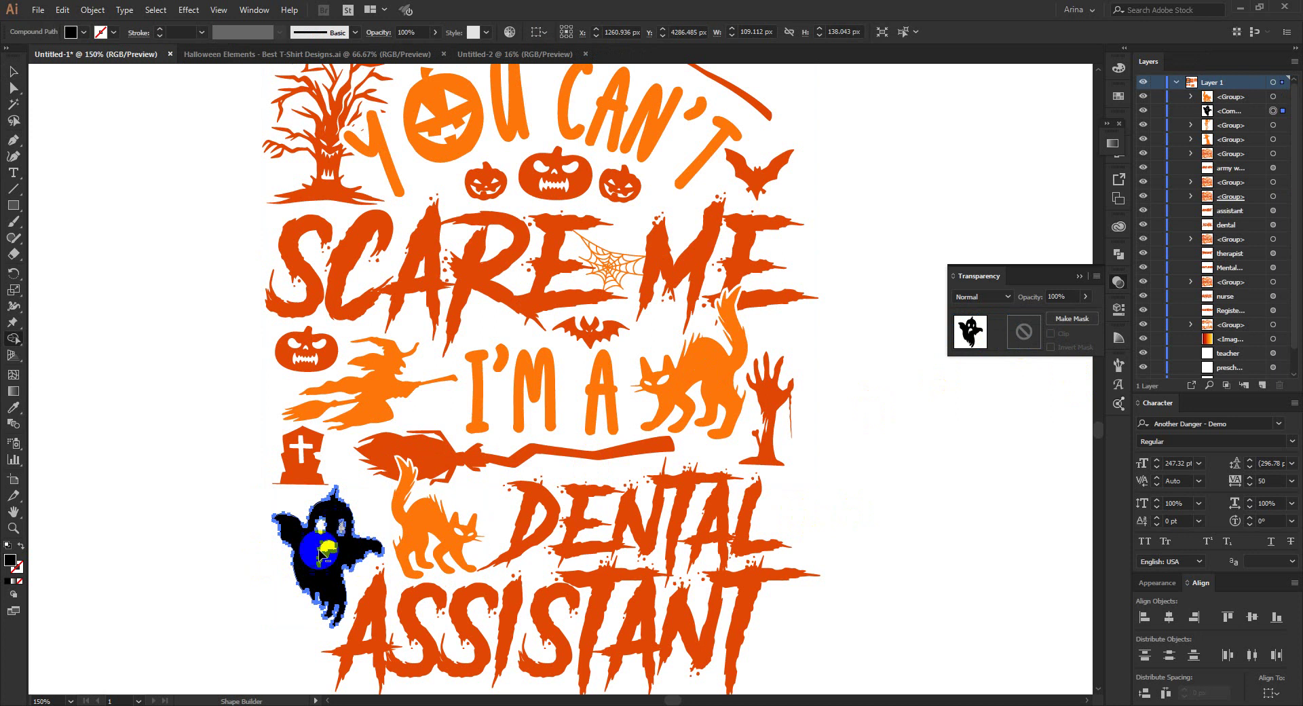
key(v)
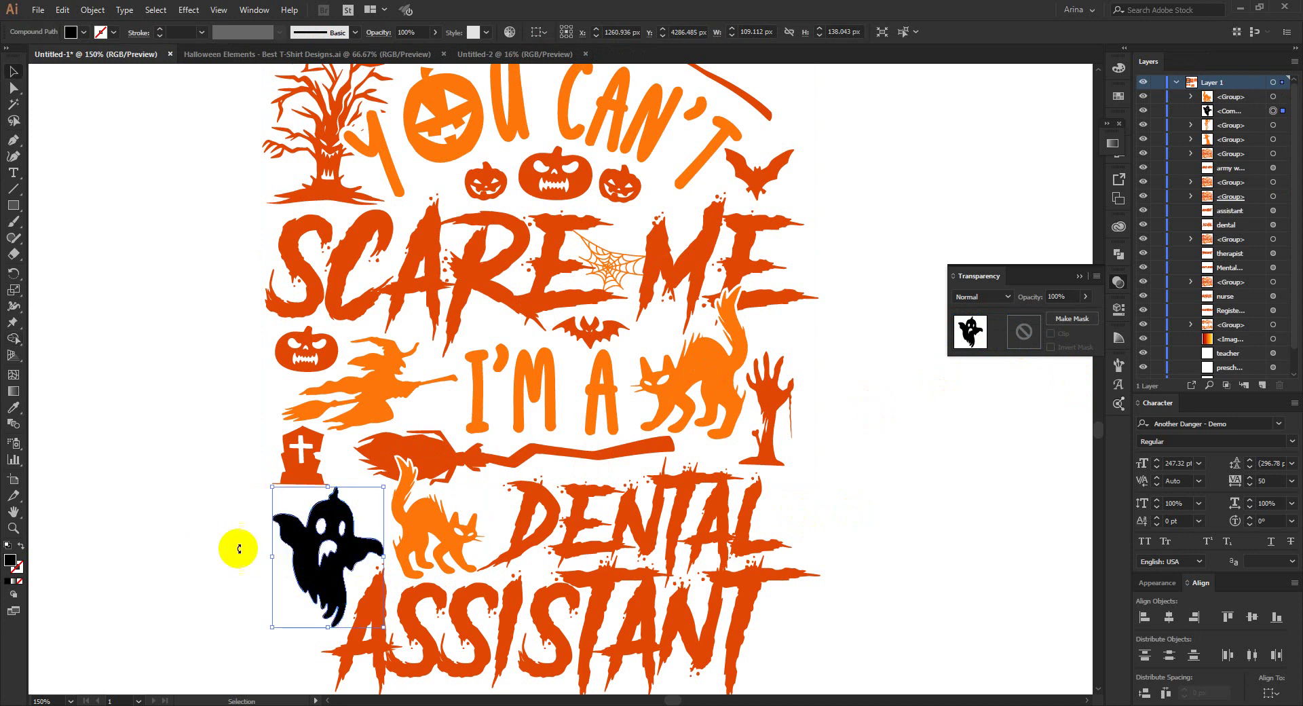
key(i)
click(414, 522)
click(416, 521)
key(v)
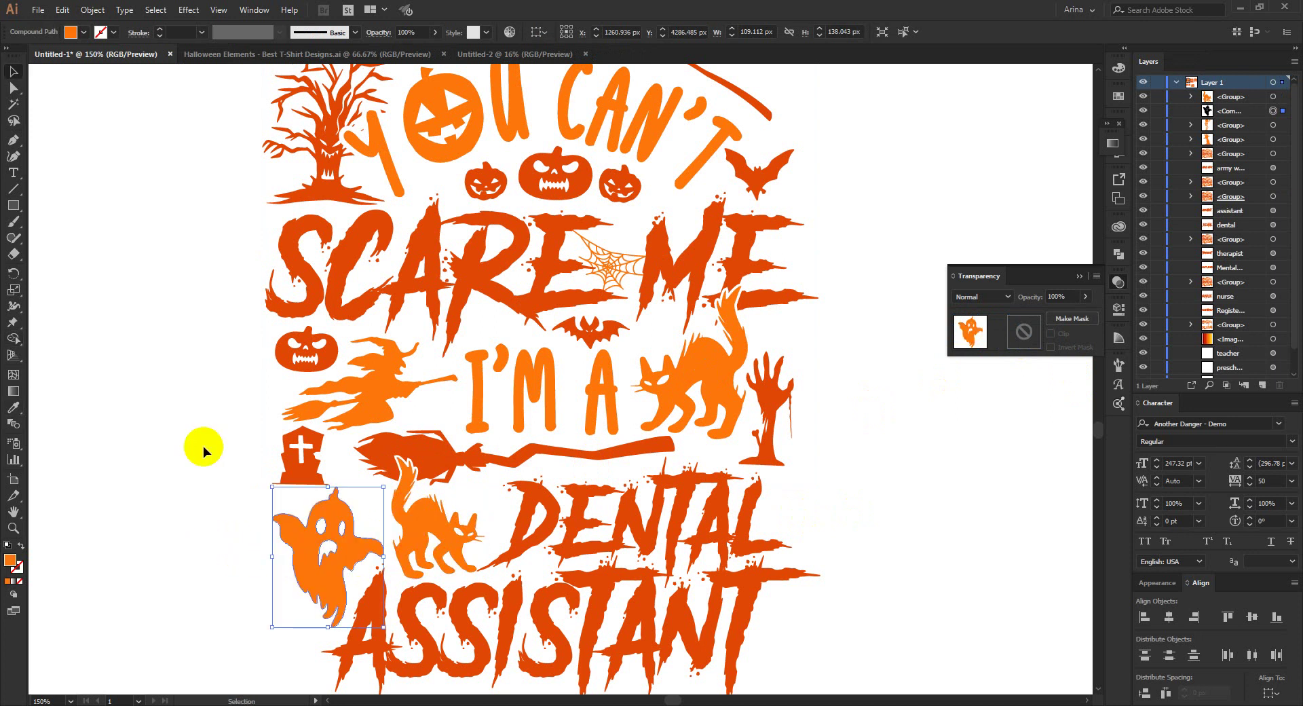
click(565, 485)
Review the finished DENTAL ASSISTANT design alongside the ARMY WIFE, REGISTERED NURSE and PRESCHOOL TEACHER versions
scroll(606, 484, down, 1)
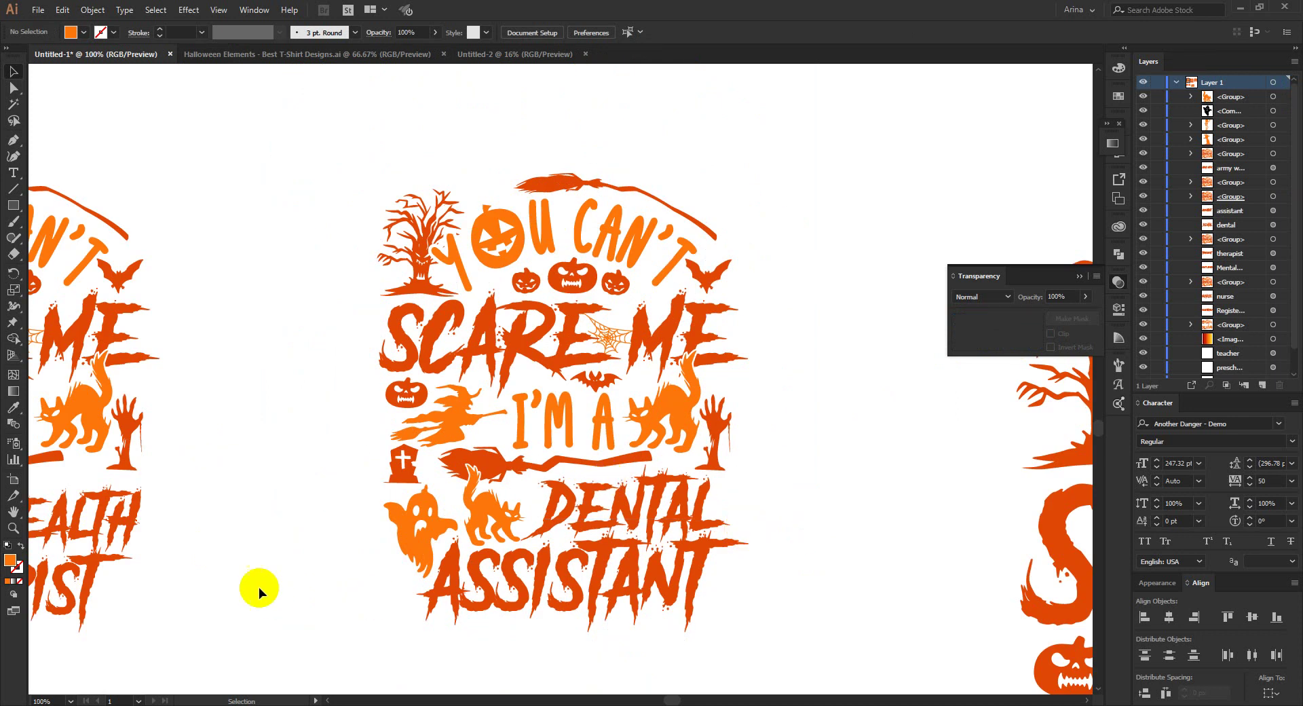
scroll(270, 576, down, 1)
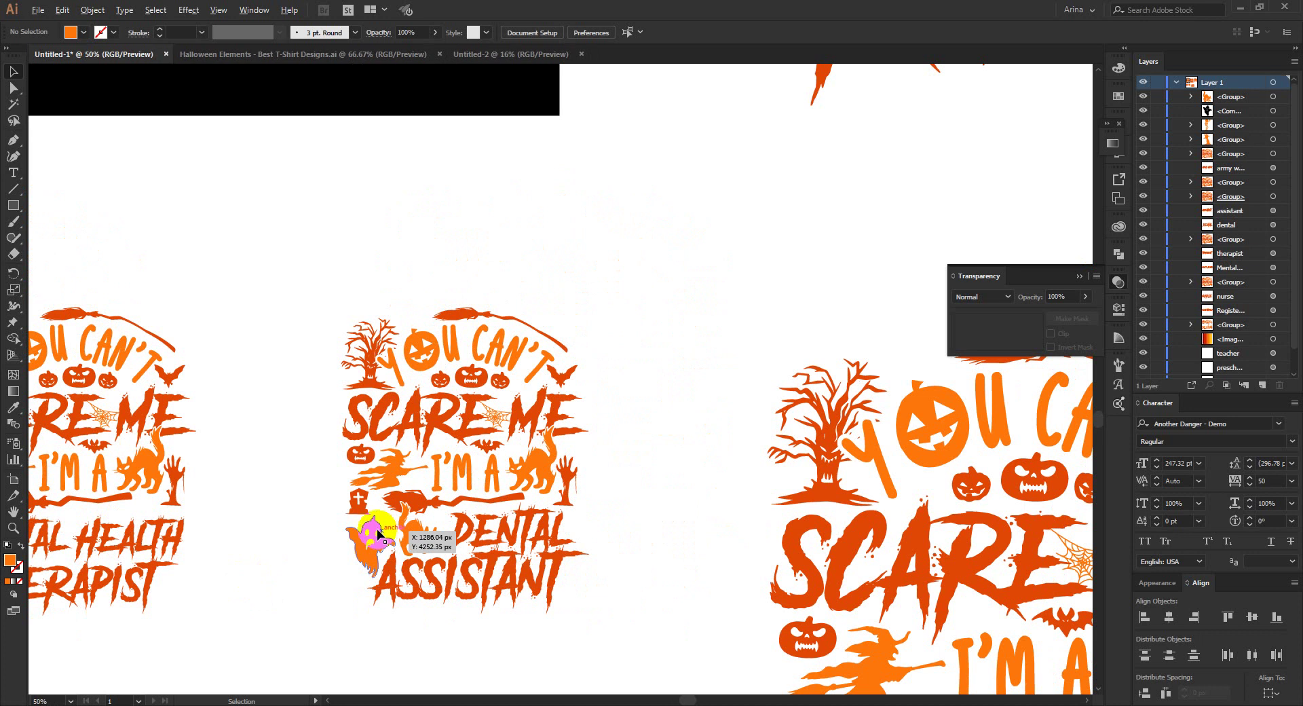
scroll(378, 526, down, 1)
scroll(737, 309, right, 5)
scroll(335, 401, up, 5)
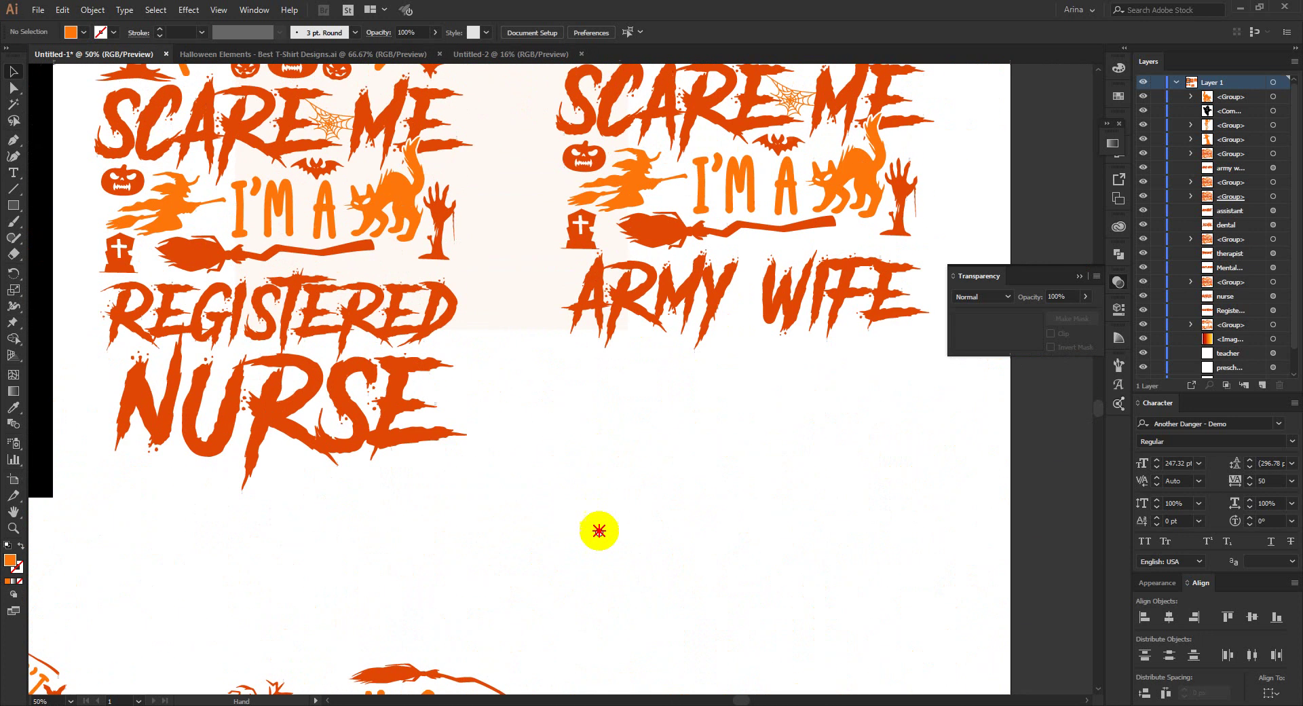
drag(731, 447, 762, 592)
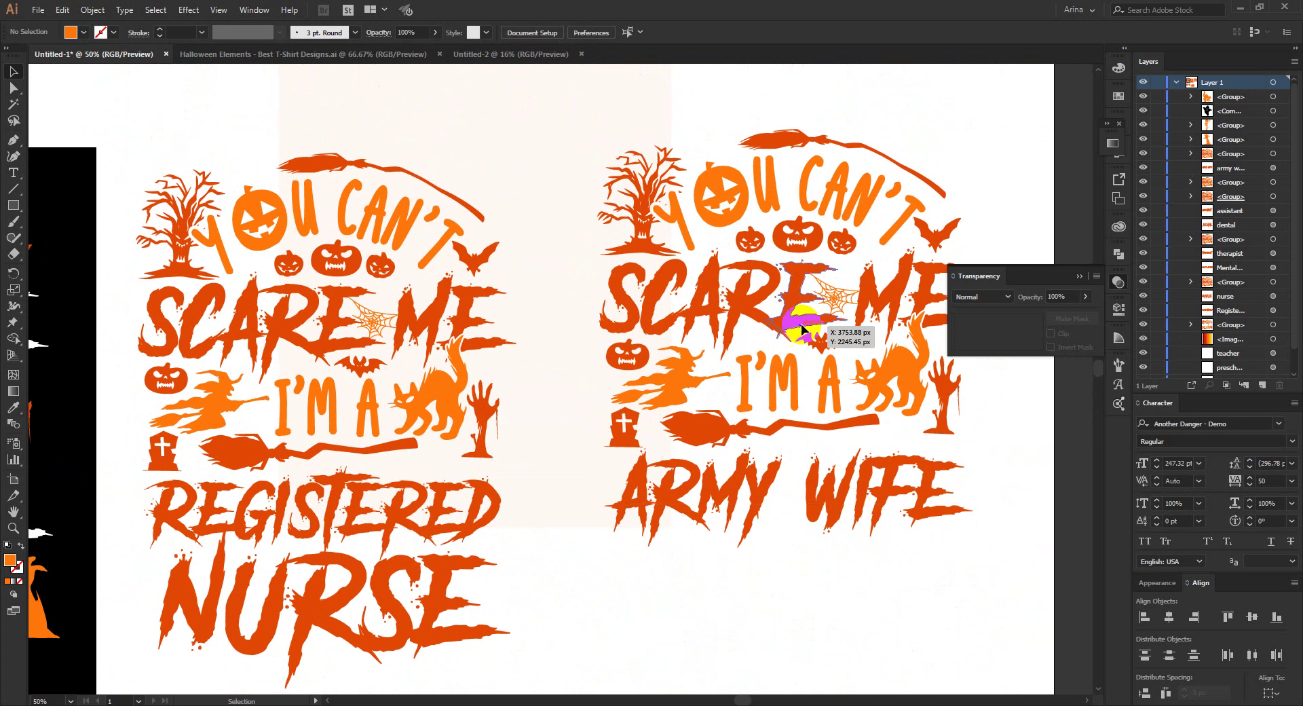
drag(628, 572, 737, 539)
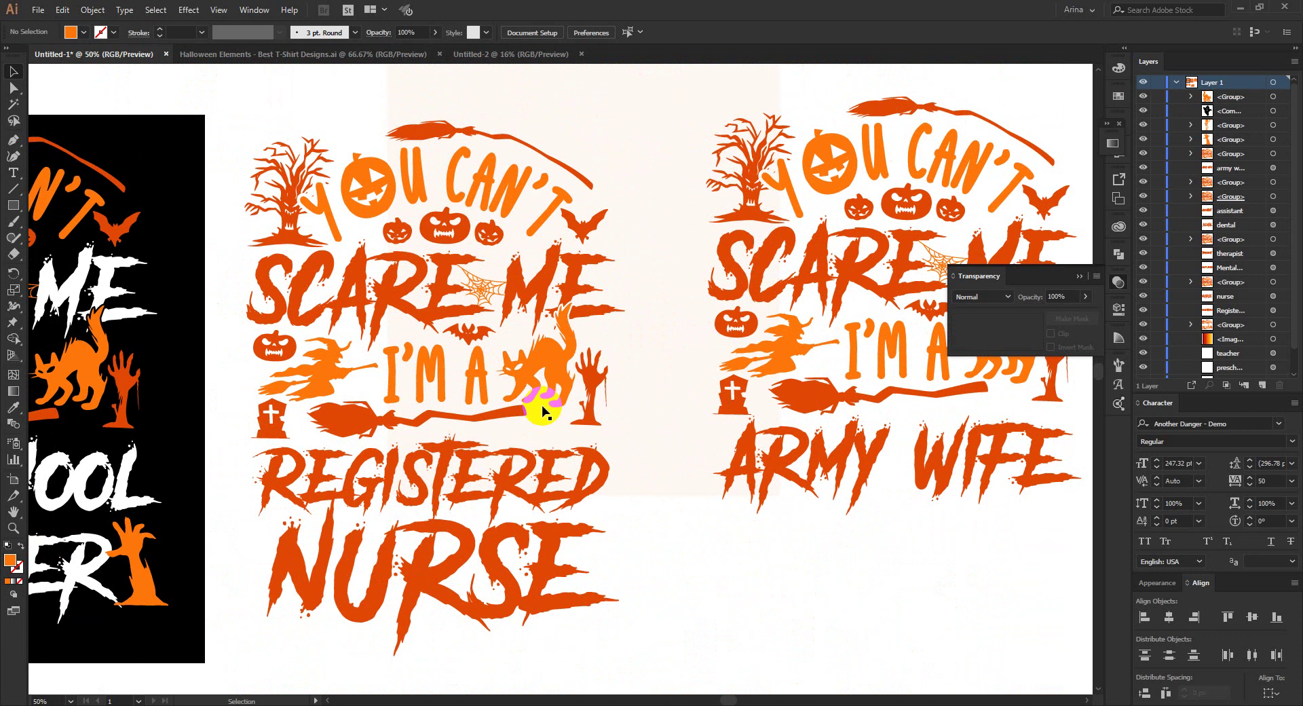
drag(228, 506, 731, 497)
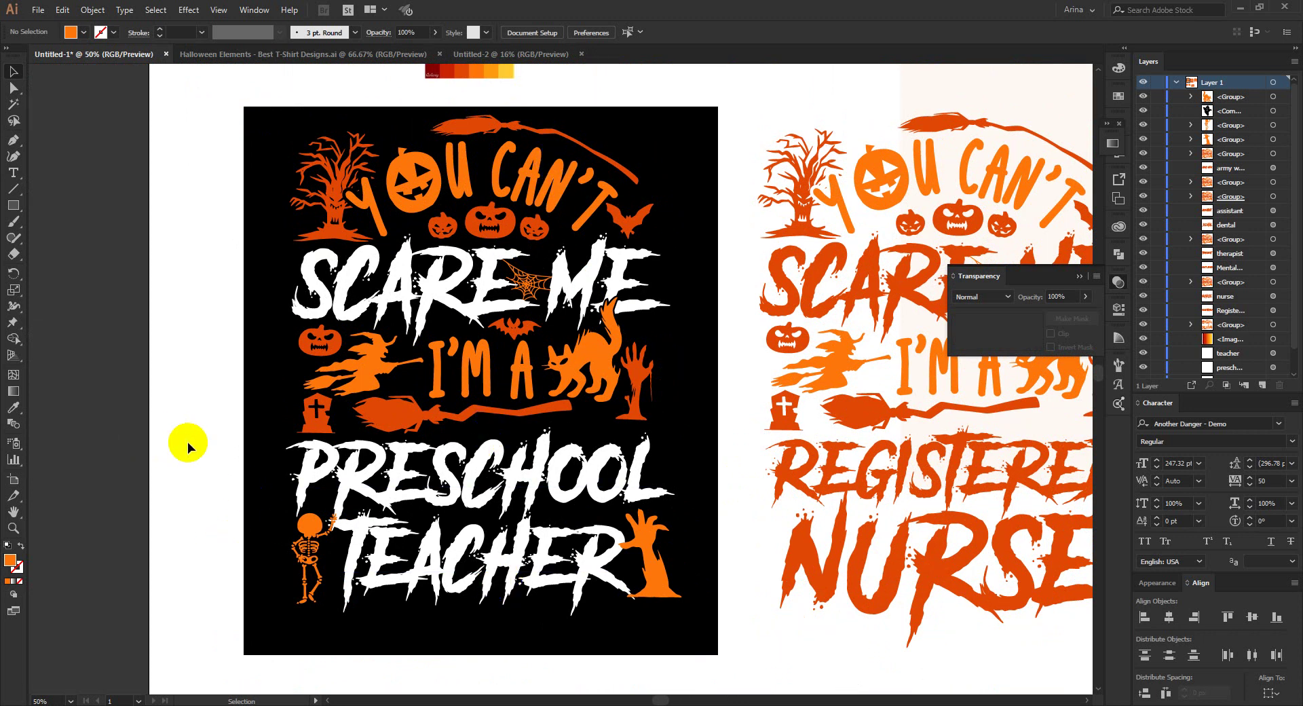
Select all the artwork of the PRESCHOOL TEACHER design on the black background to inspect its extent, and clear the selection
click(261, 127)
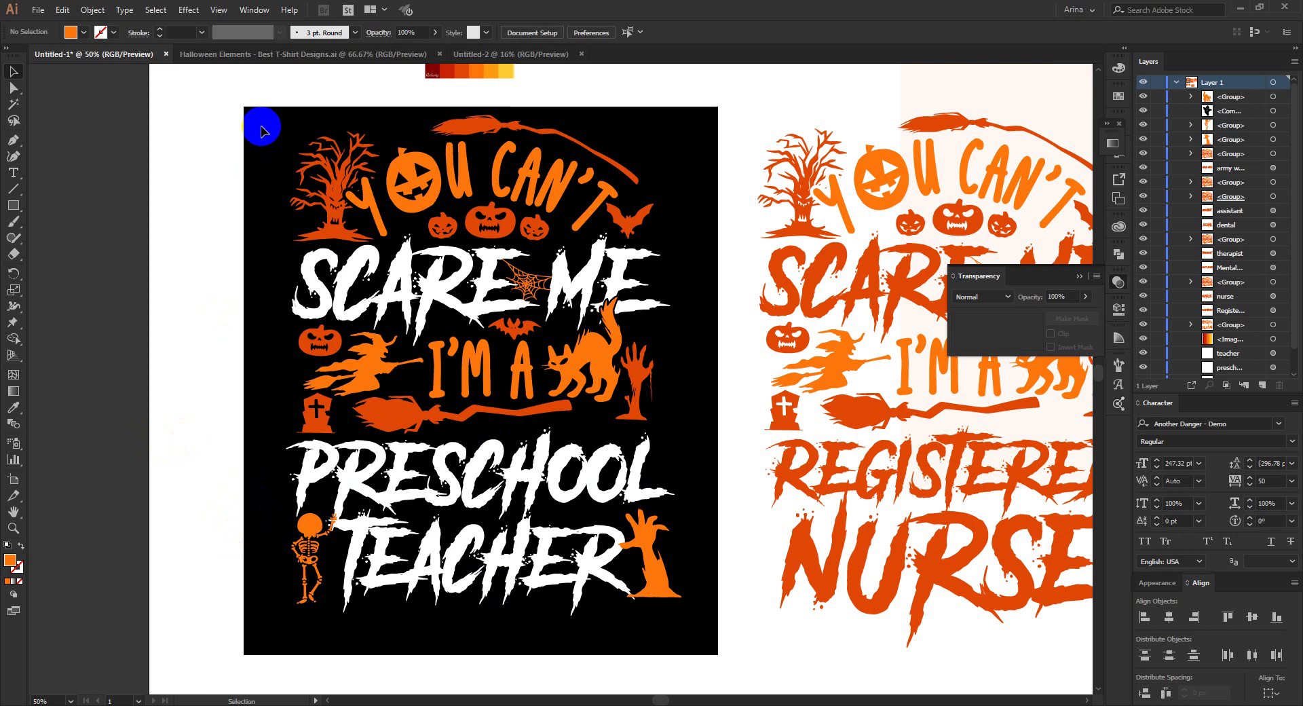
drag(230, 95, 736, 663)
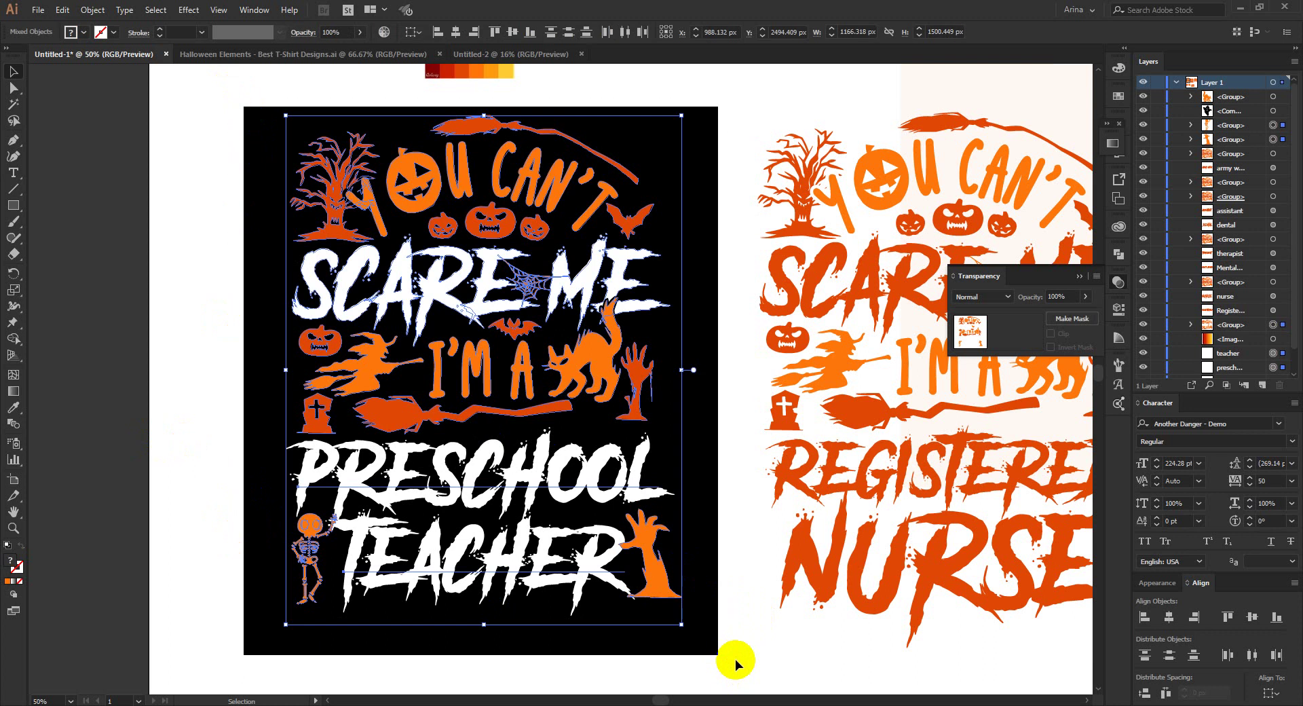
click(735, 658)
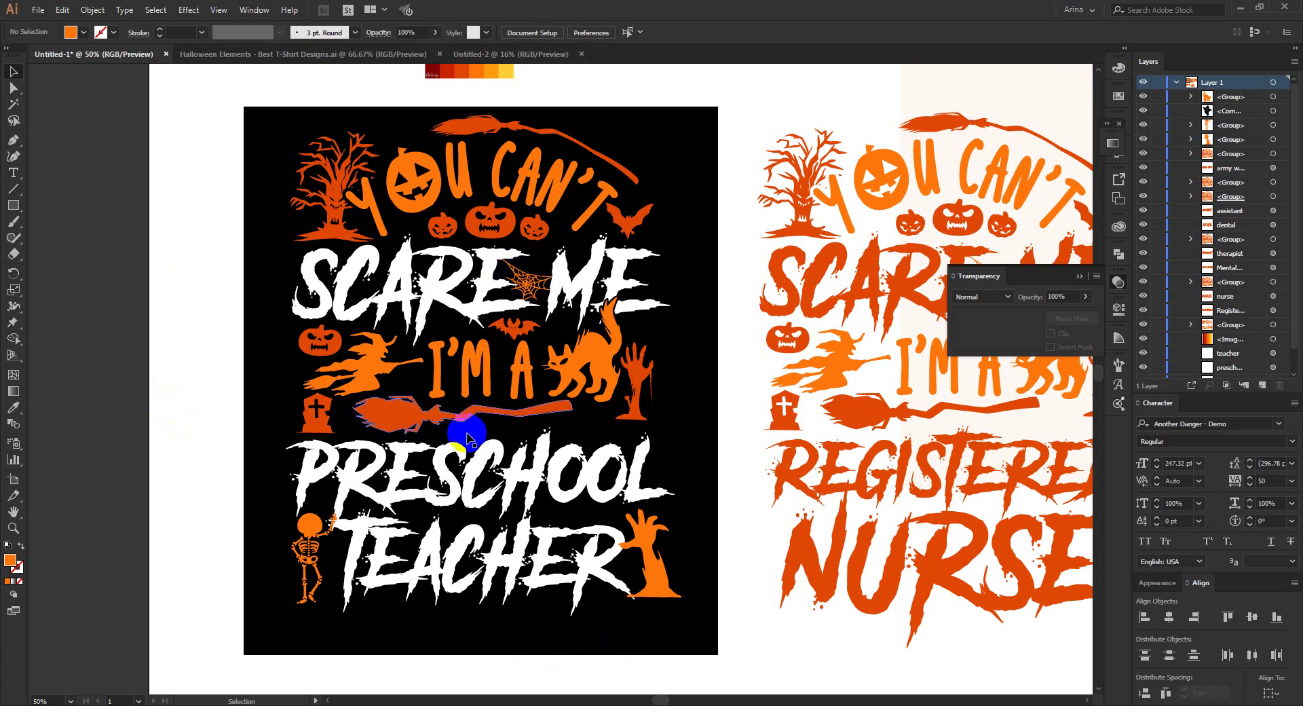
Select all the artwork of the REGISTERED NURSE design to inspect its extent, and clear the selection
drag(755, 472, 468, 468)
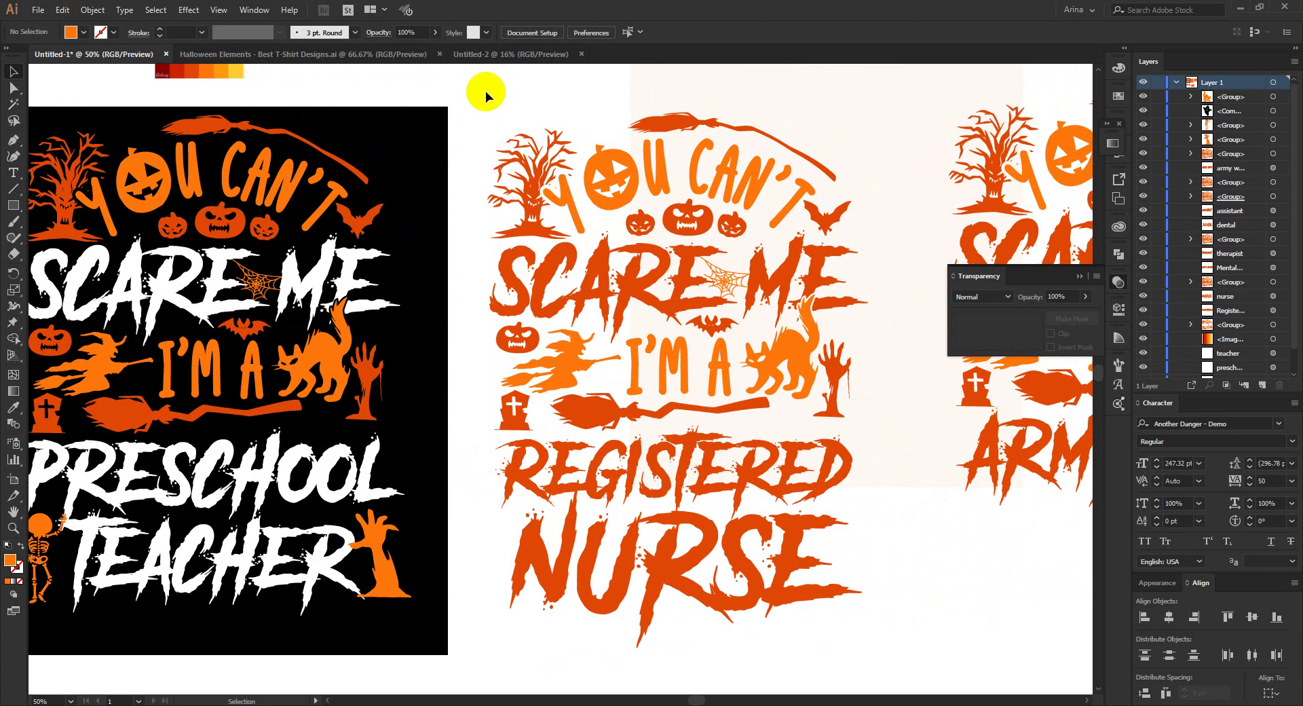
drag(476, 92, 857, 632)
drag(878, 648, 920, 641)
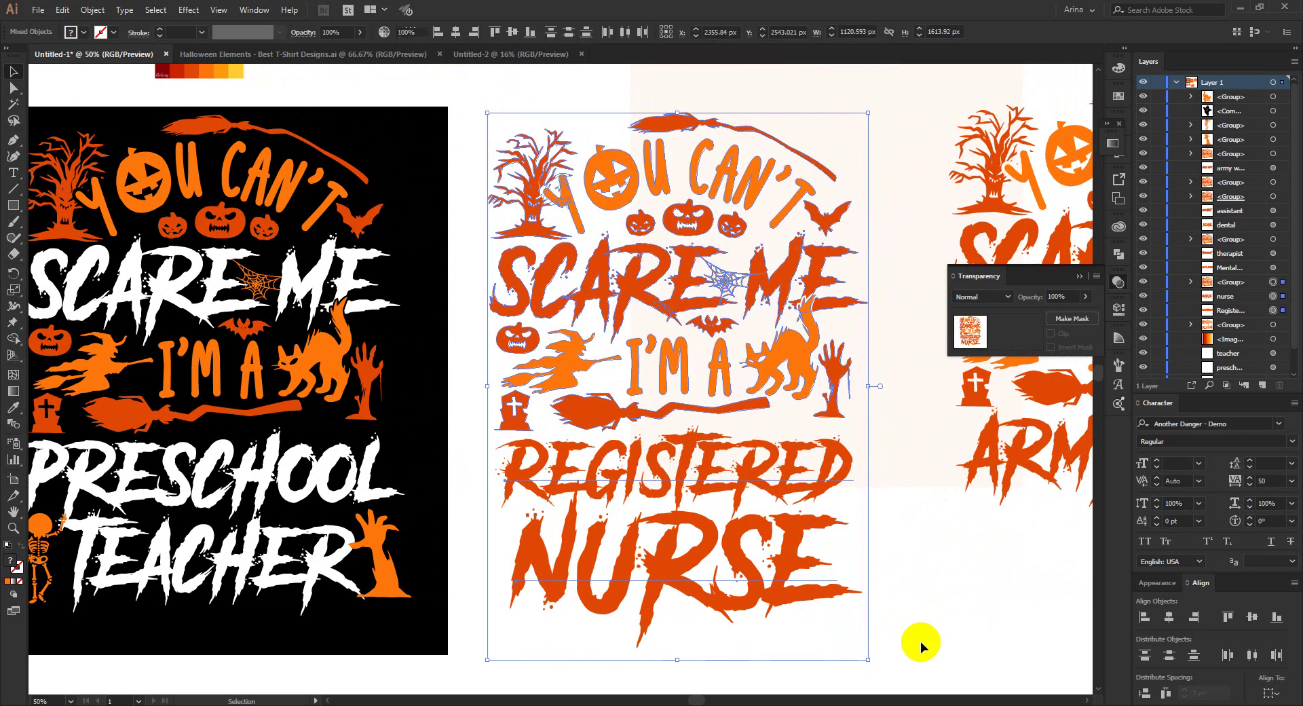
click(920, 642)
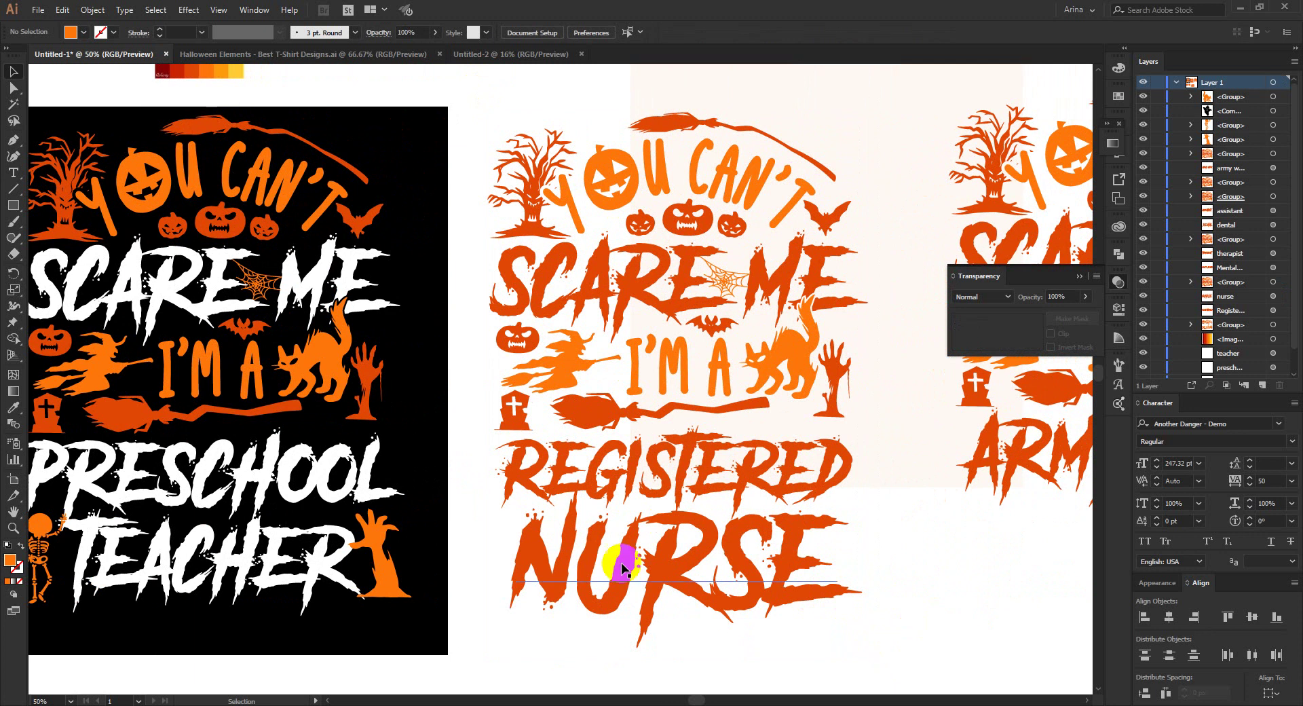
drag(467, 99, 900, 657)
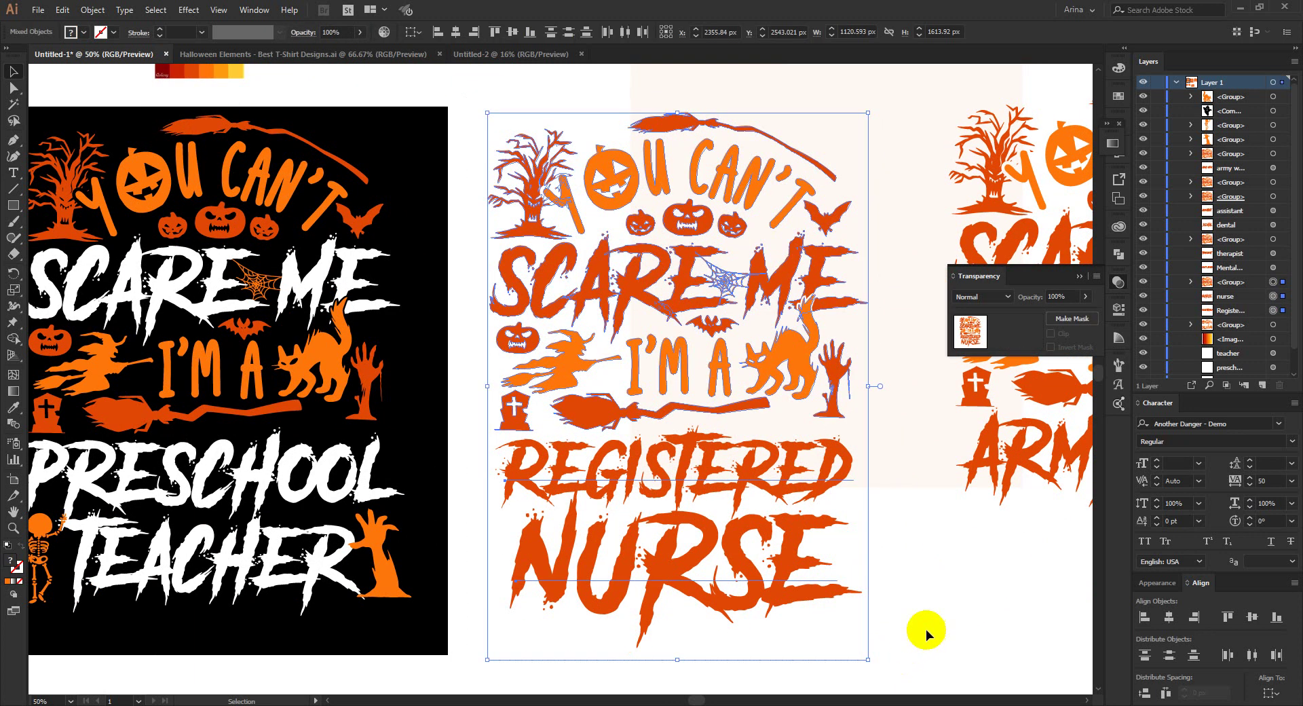
click(925, 628)
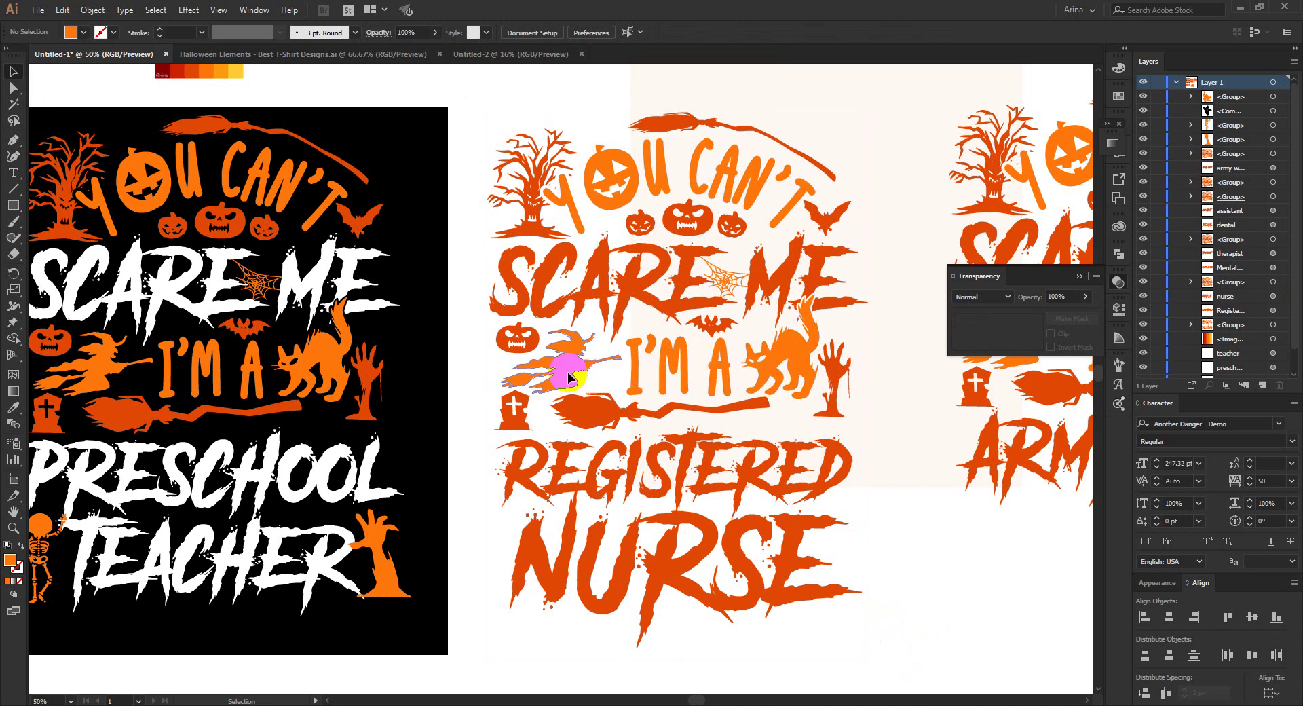
Select the white PRESCHOOL and TEACHER text lines on the black background to inspect the profession wording
drag(546, 499, 799, 494)
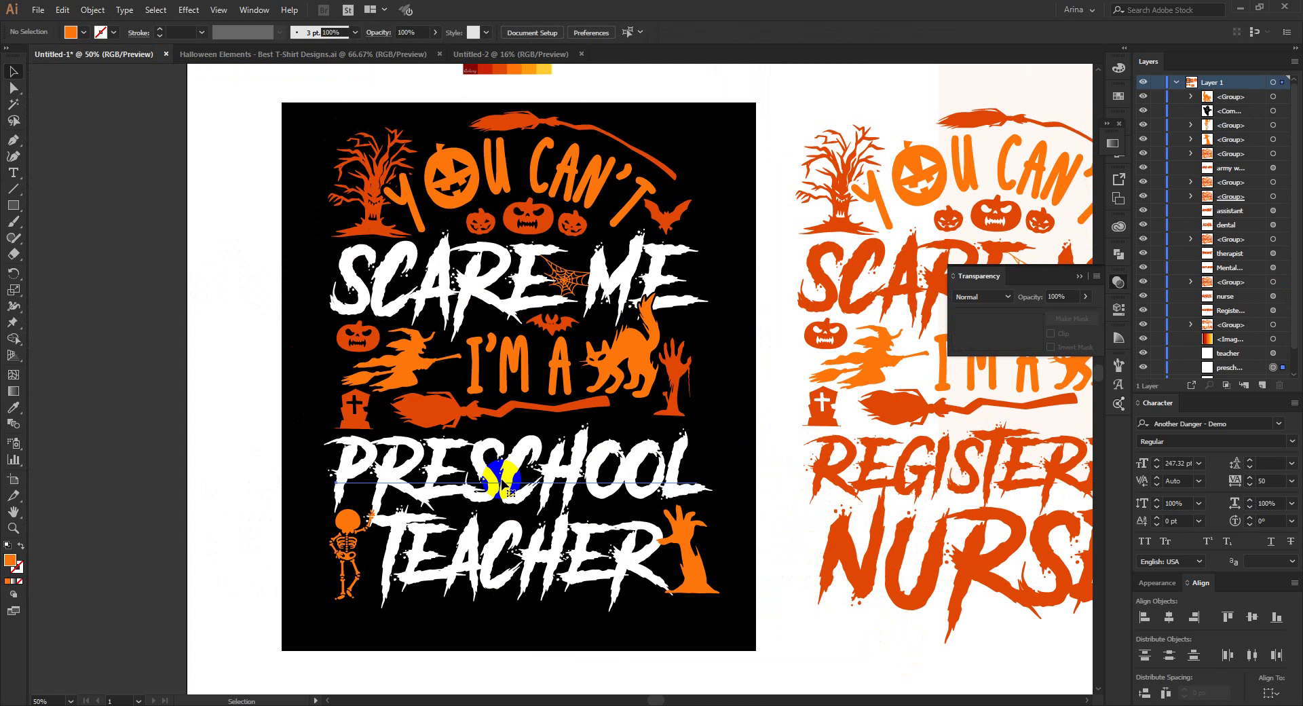
click(506, 483)
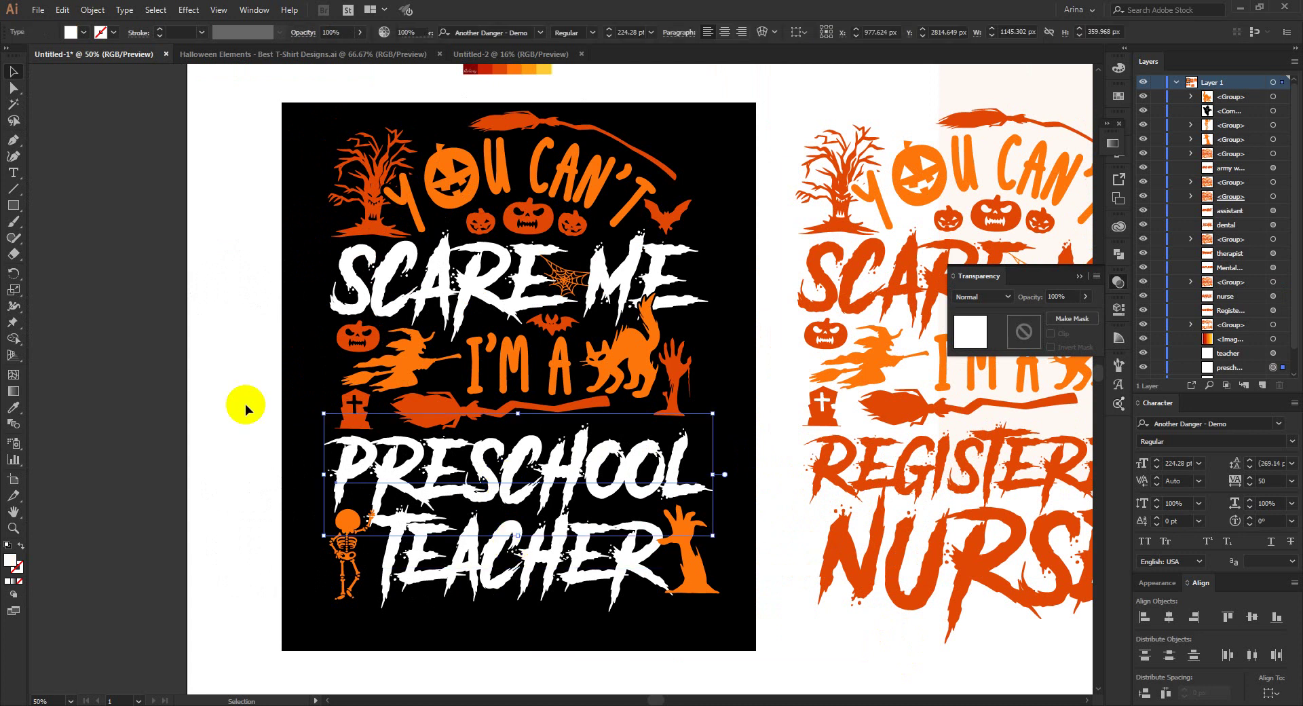
click(546, 467)
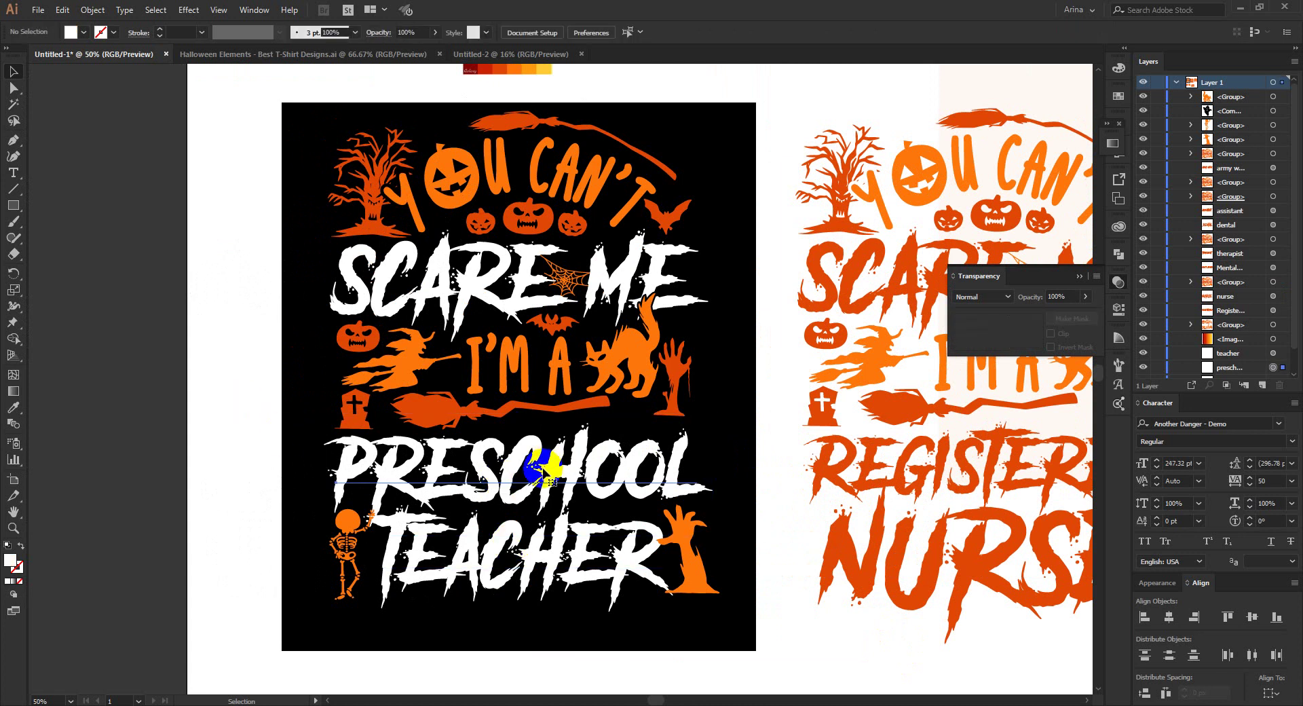
shift+click(541, 546)
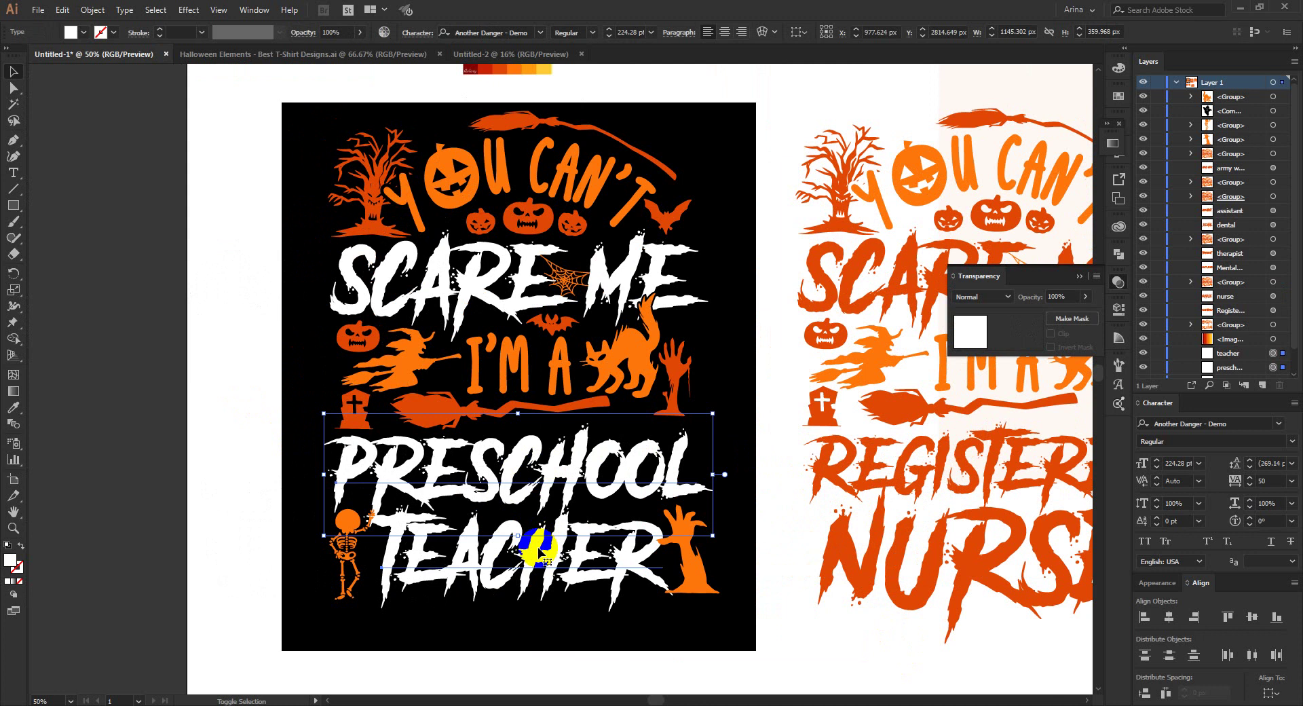
shift+click(541, 546)
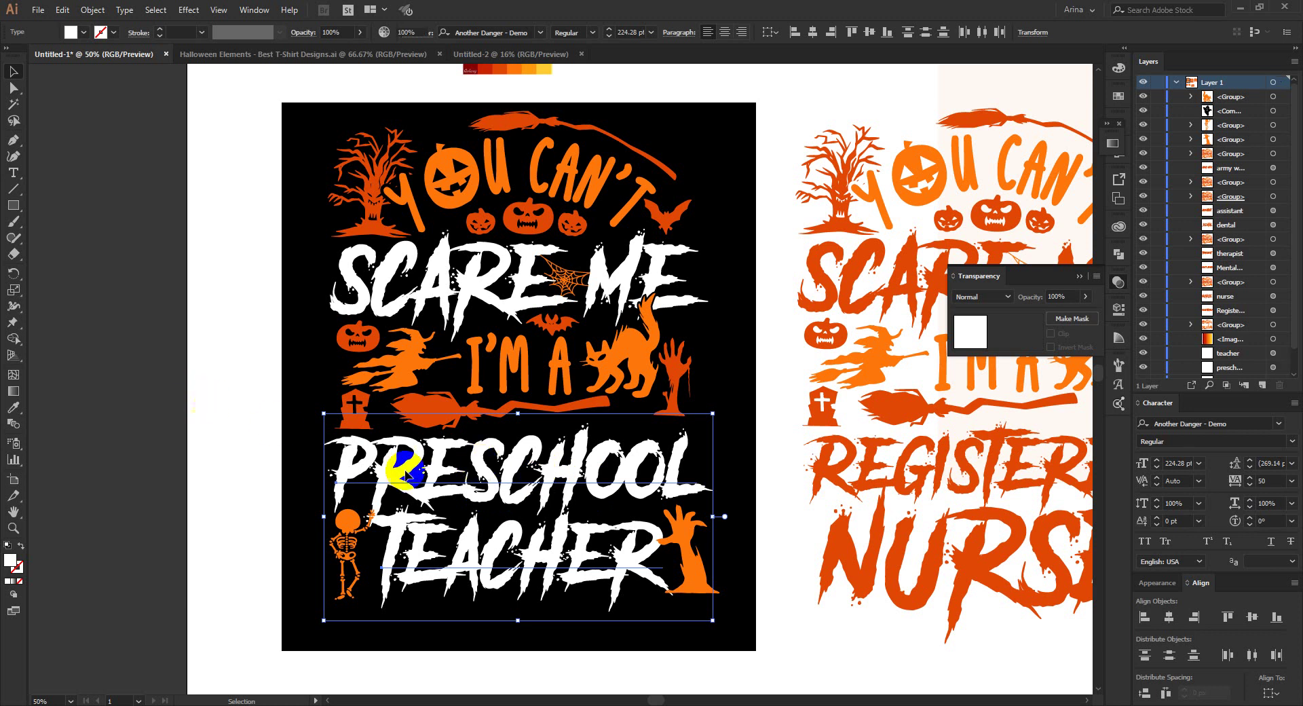
click(498, 475)
click(499, 477)
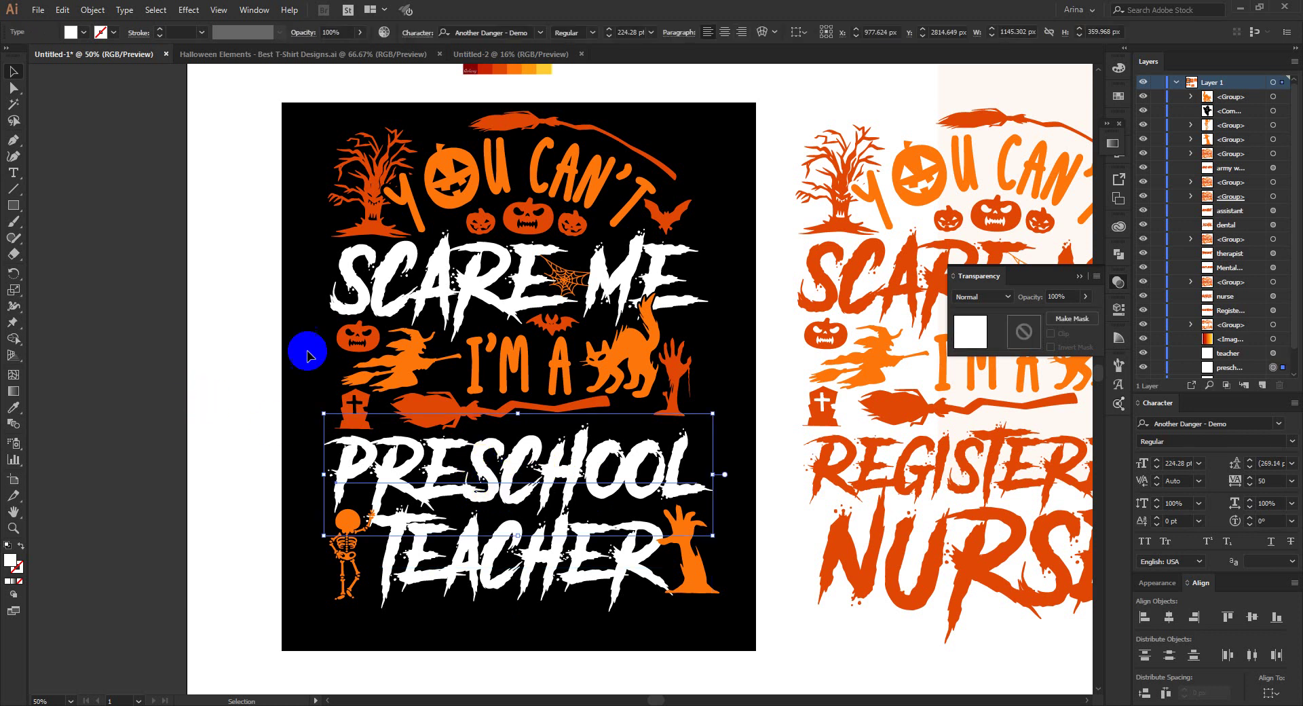
Select the complete PRESCHOOL TEACHER artwork on the black background to check its overall bounds, and clear the selection
drag(298, 113, 747, 633)
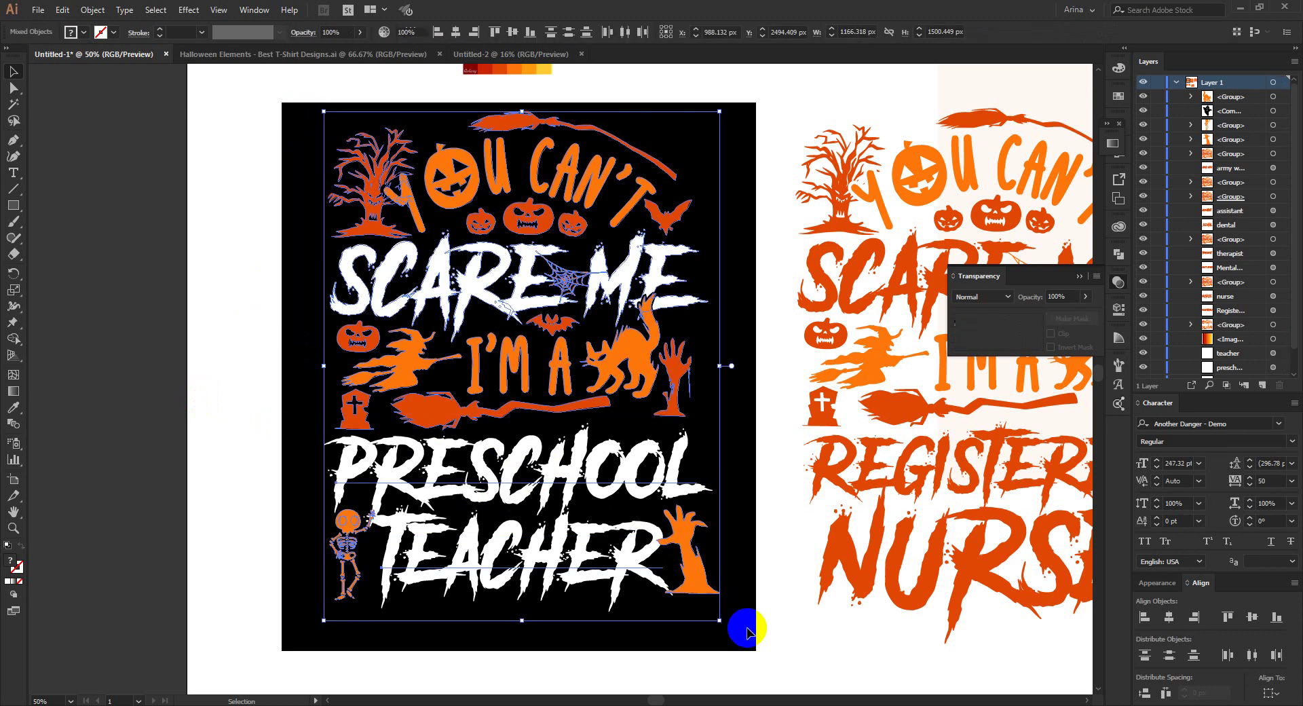
click(748, 632)
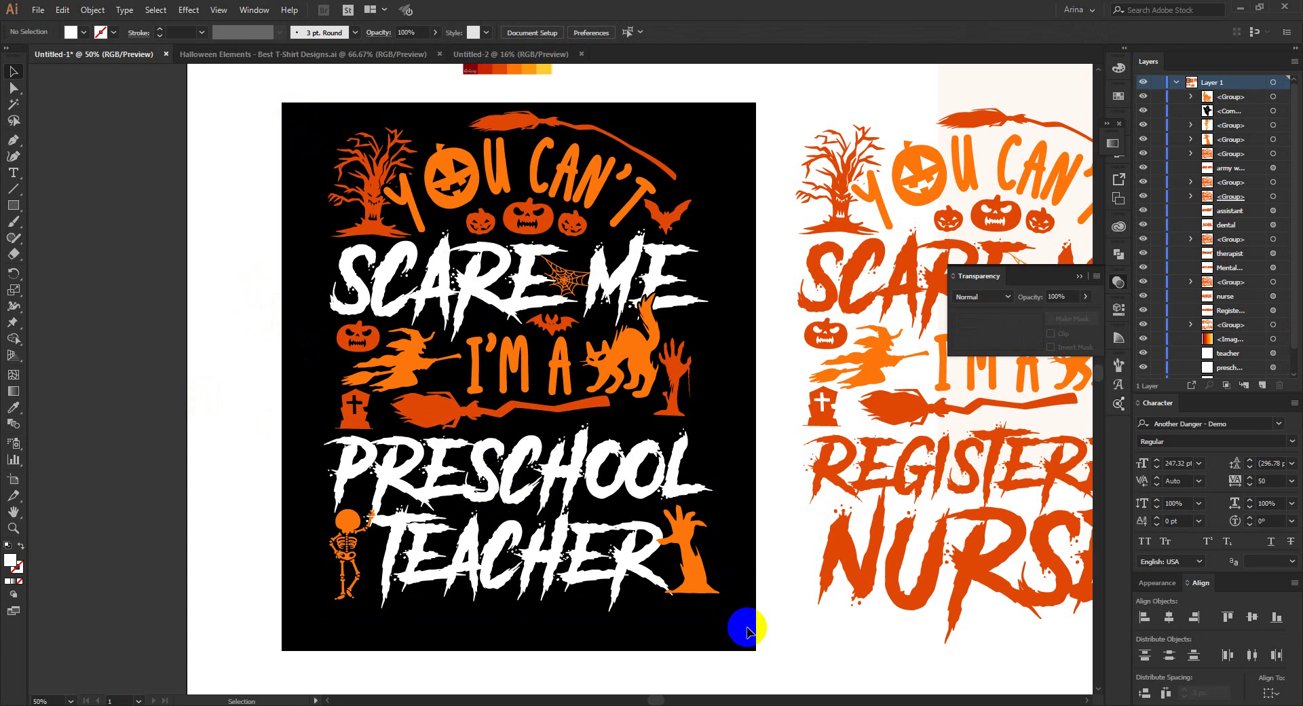
drag(746, 633, 291, 109)
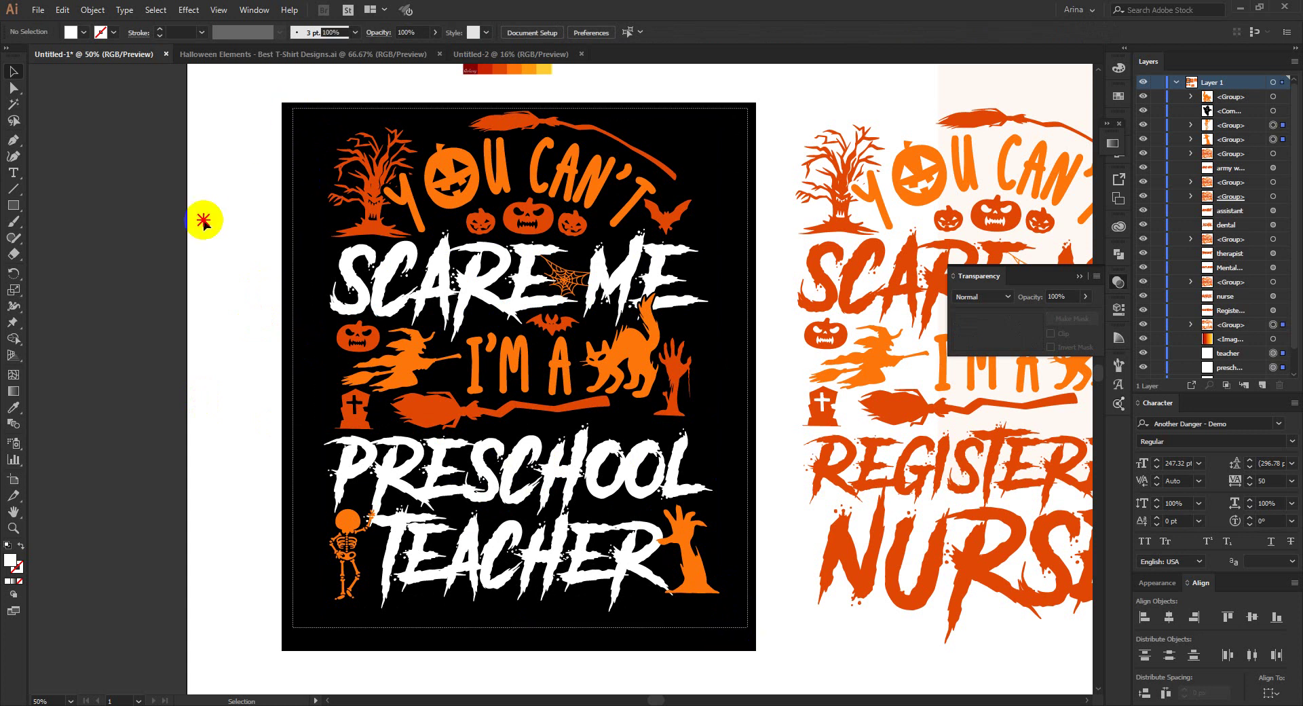
click(203, 221)
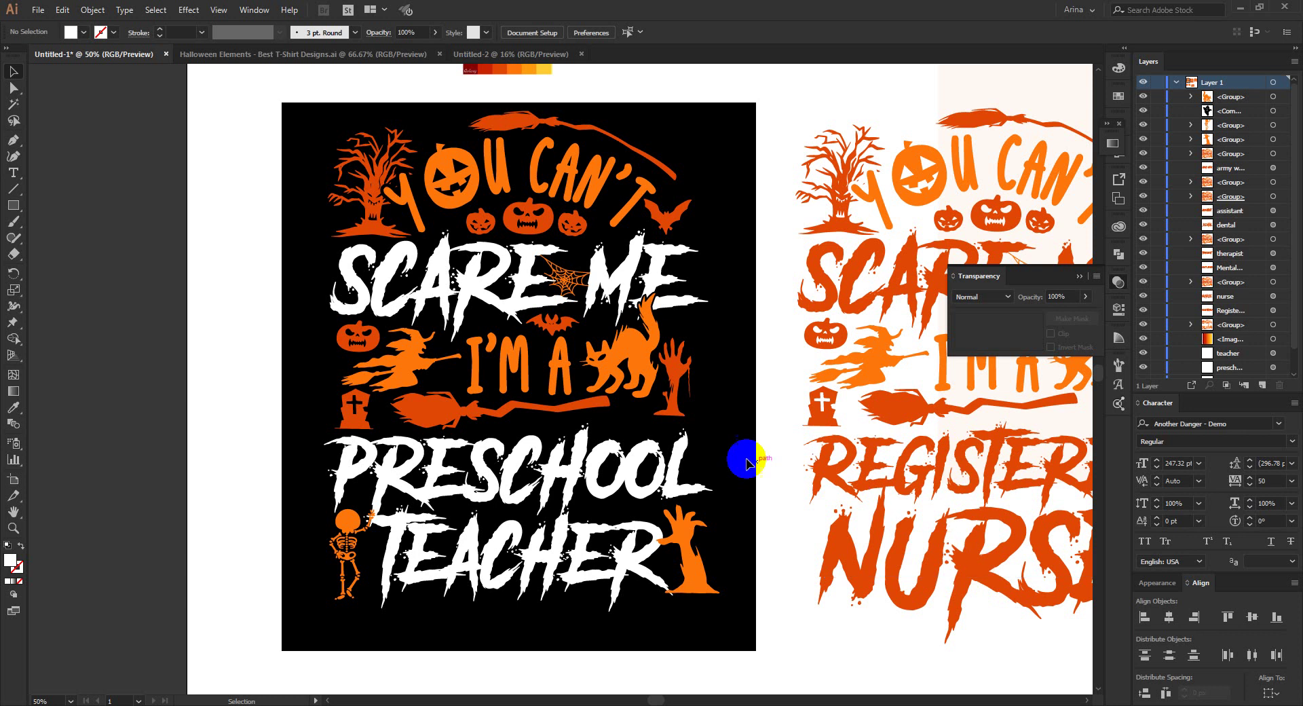
Review all the profession versions together, and select and release the PRESCHOOL and TEACHER lines
scroll(255, 296, down, 2)
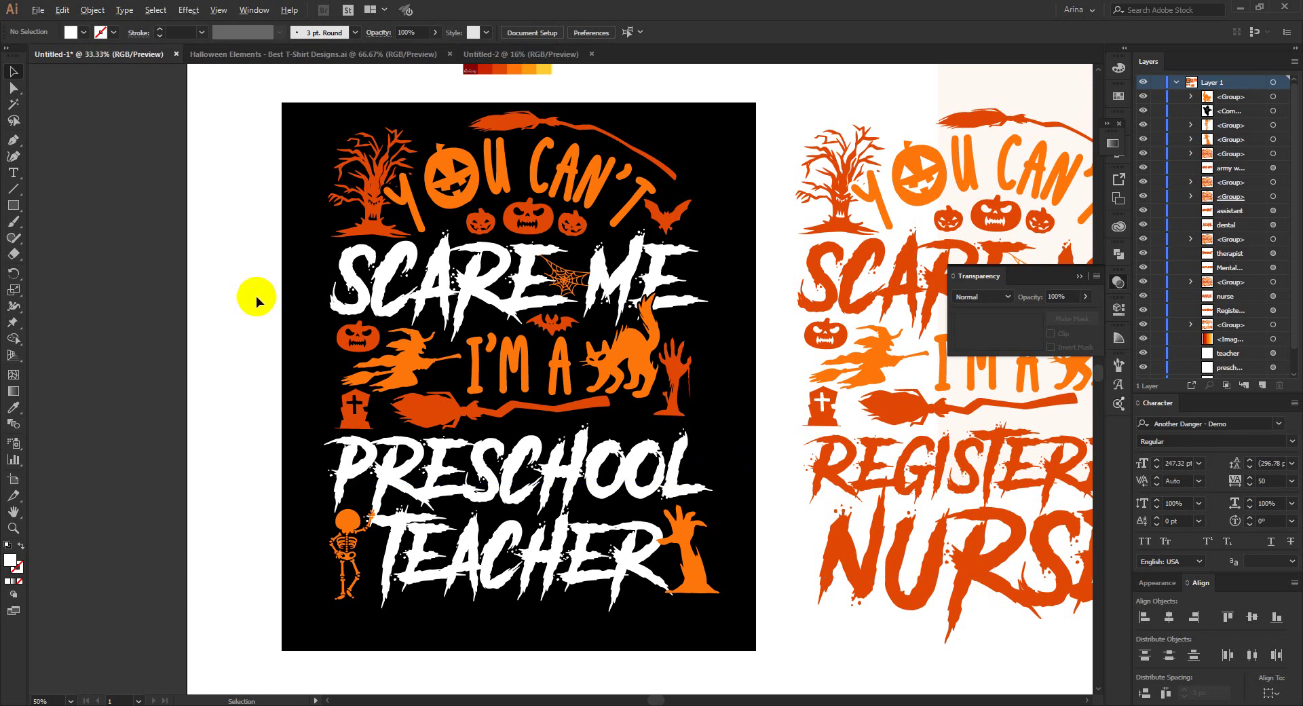
scroll(255, 296, down, 1)
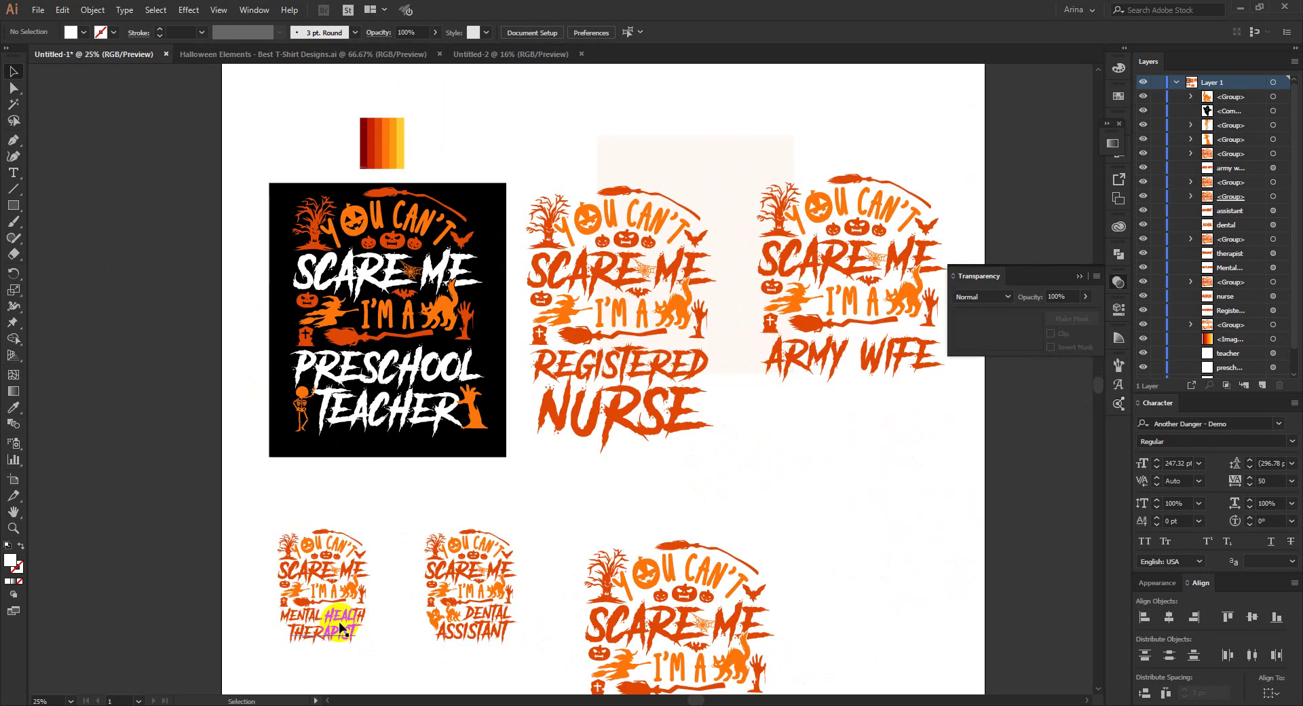
scroll(319, 229, up, 1)
scroll(319, 230, up, 1)
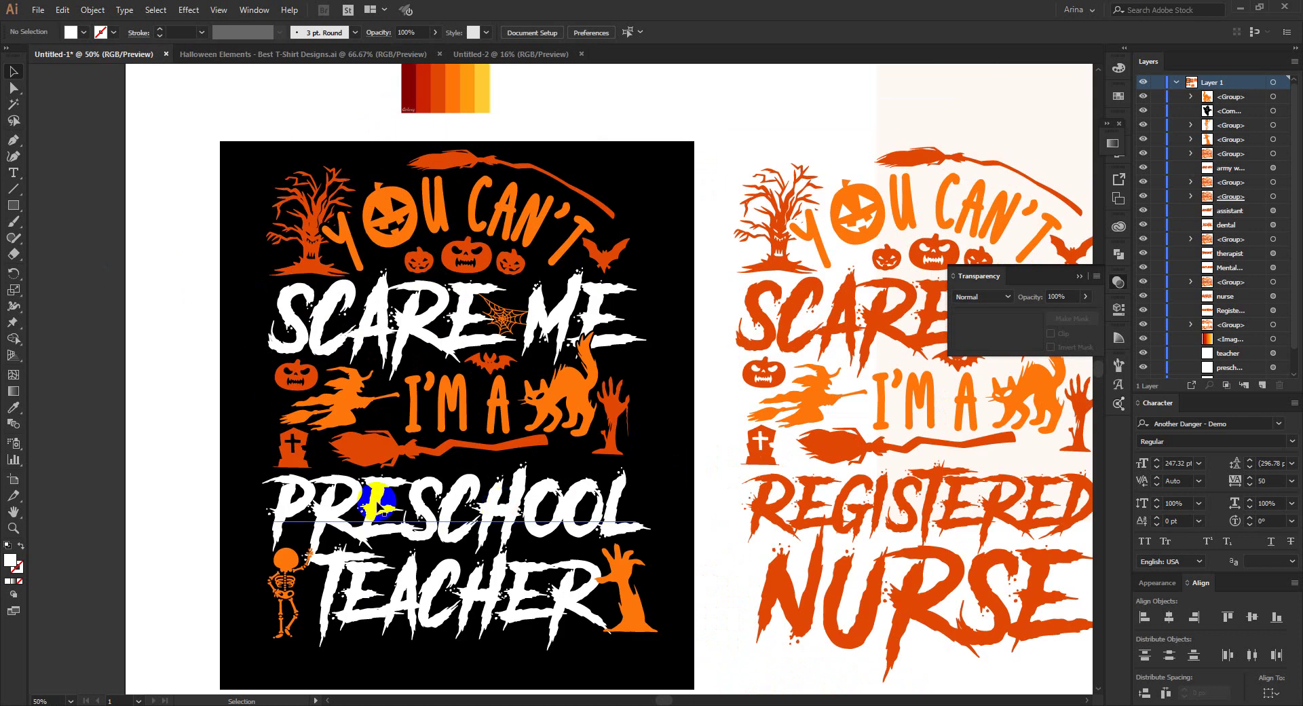
click(444, 591)
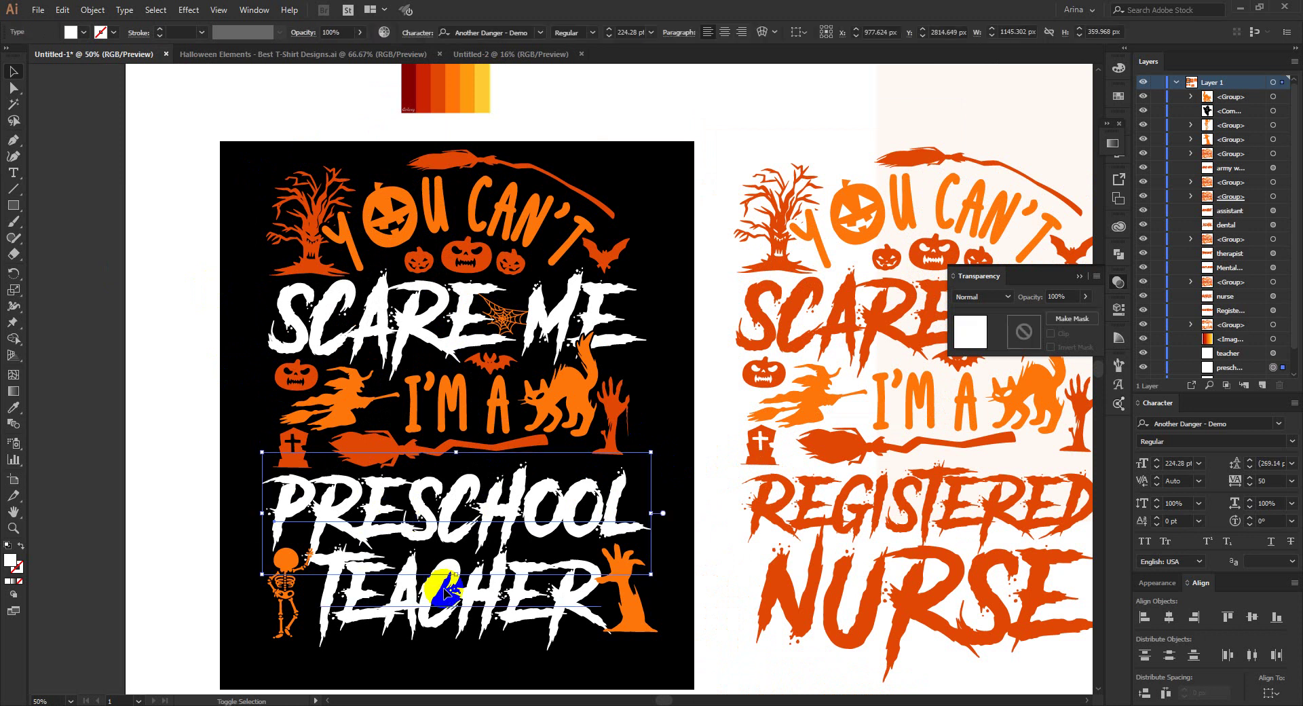
shift+click(445, 590)
click(241, 282)
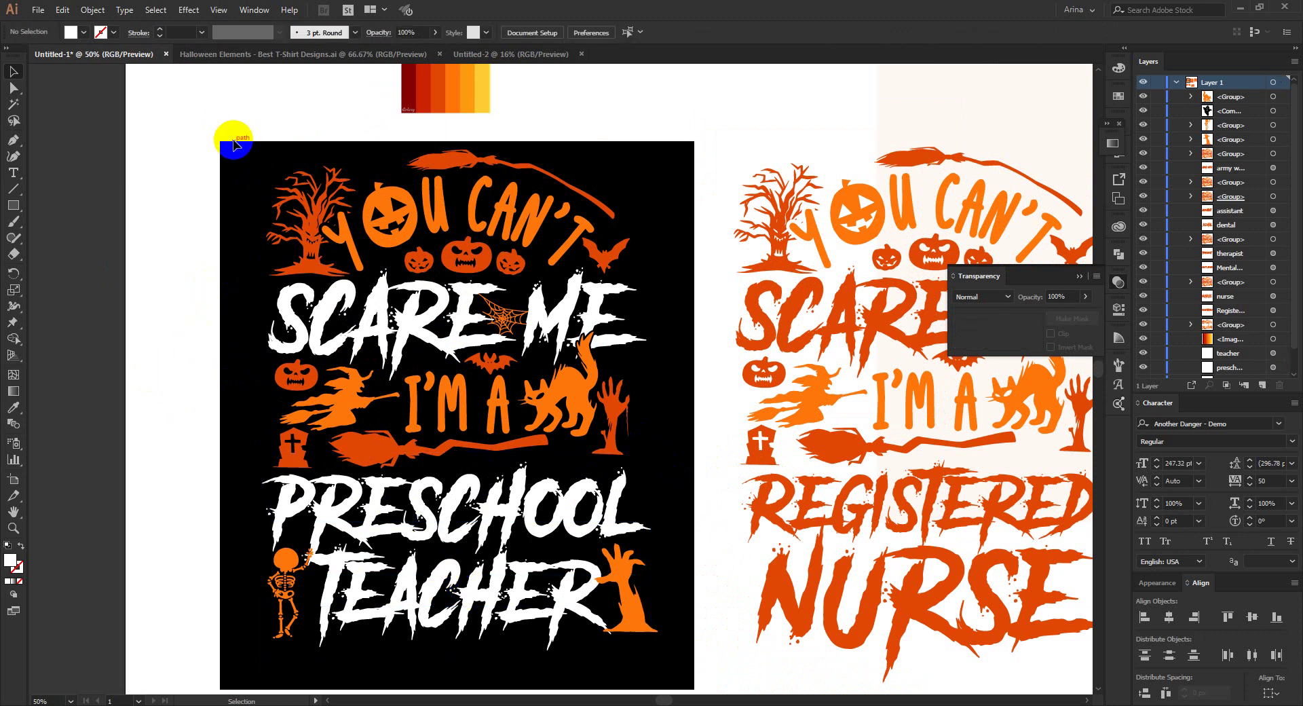
Compare the extent of the complete PRESCHOOL TEACHER artwork with that of its two profession text lines
drag(236, 148, 677, 671)
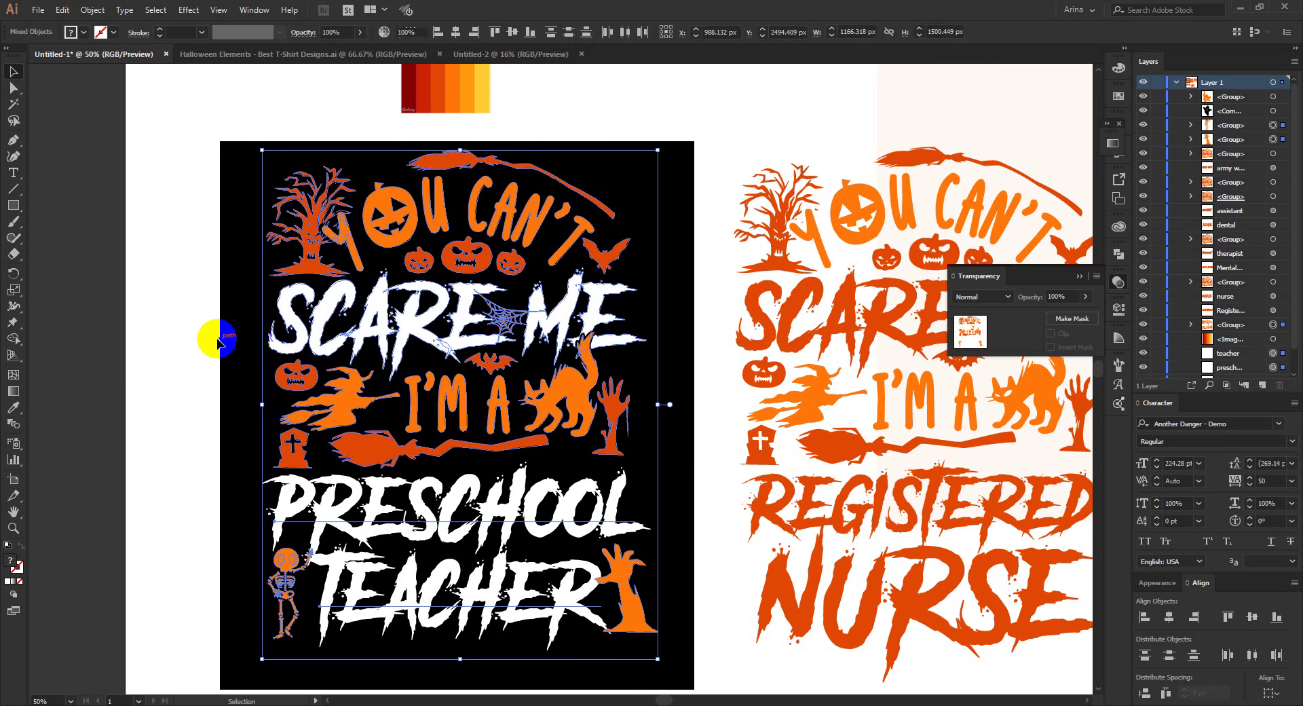
click(503, 513)
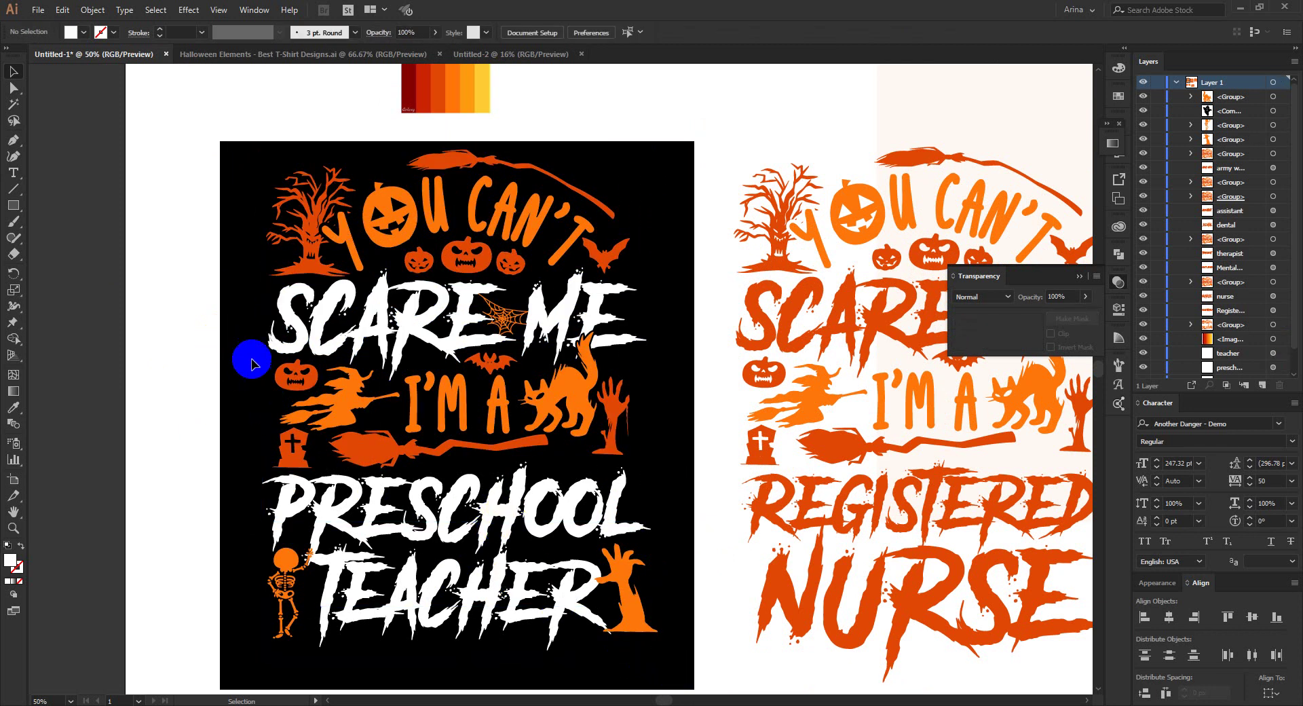
mouse_move(535, 303)
mouse_down()
mouse_move(334, 314)
mouse_move(548, 320)
mouse_move(308, 302)
mouse_move(538, 299)
mouse_move(546, 310)
mouse_up()
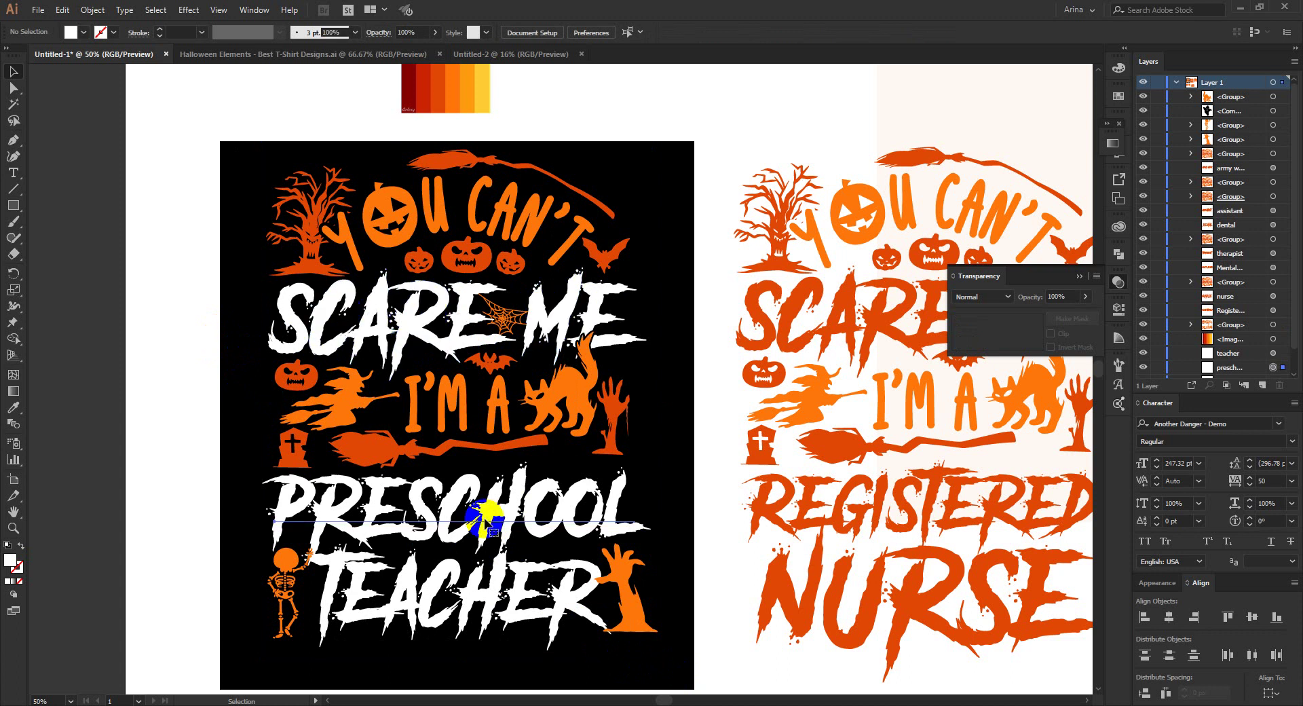
click(487, 519)
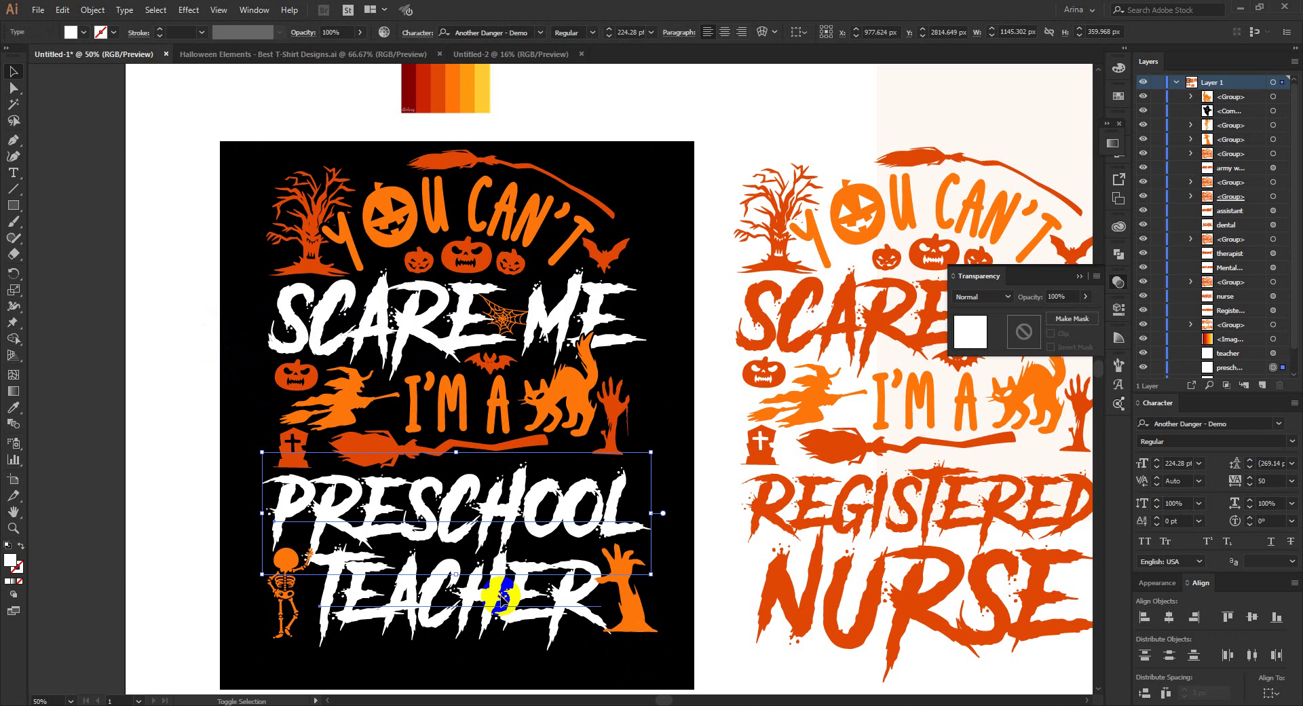
shift+click(501, 598)
click(247, 204)
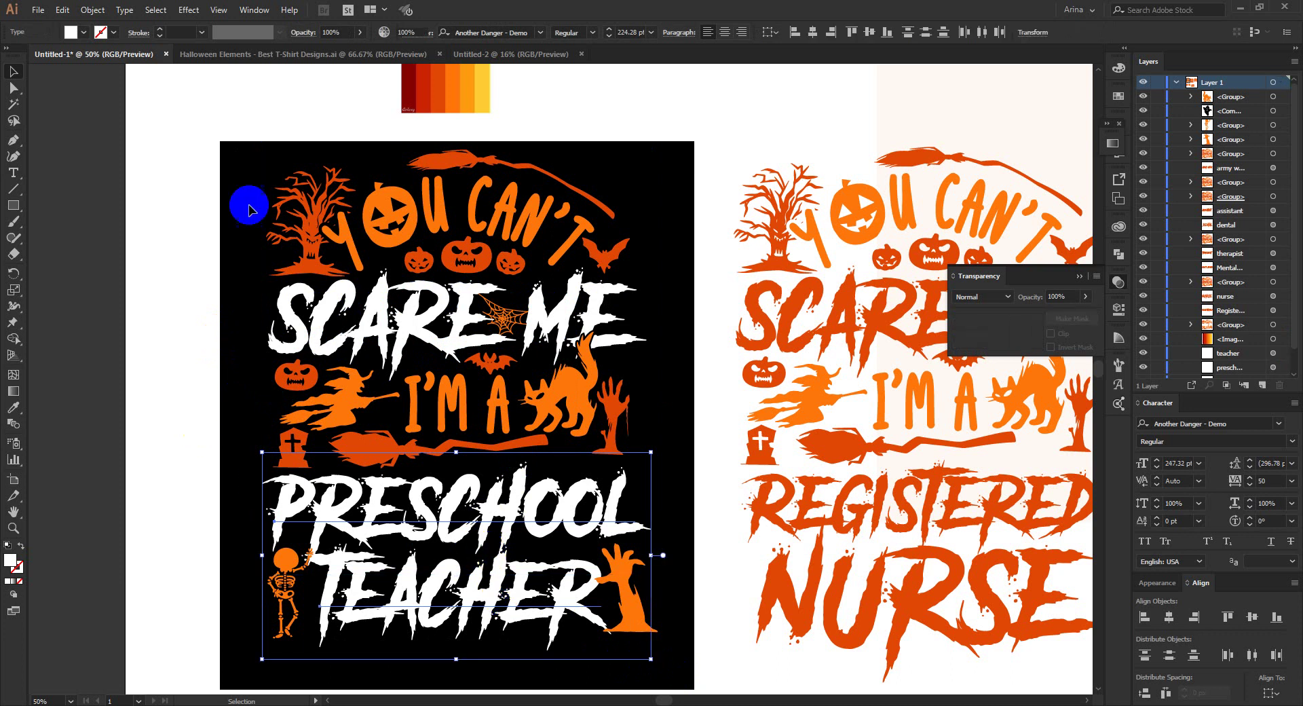
Examine how the complete PRESCHOOL TEACHER artwork fits within the black rectangle by selecting and deselecting it
drag(233, 147, 695, 680)
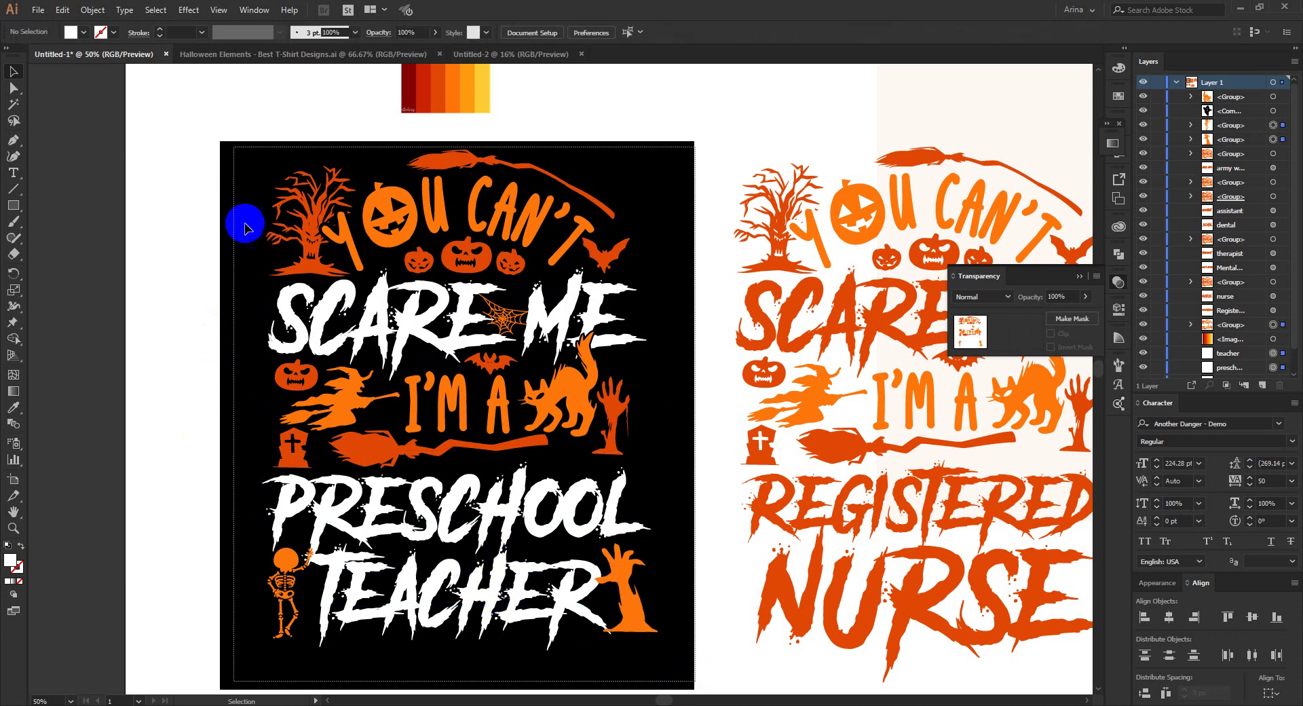
click(177, 197)
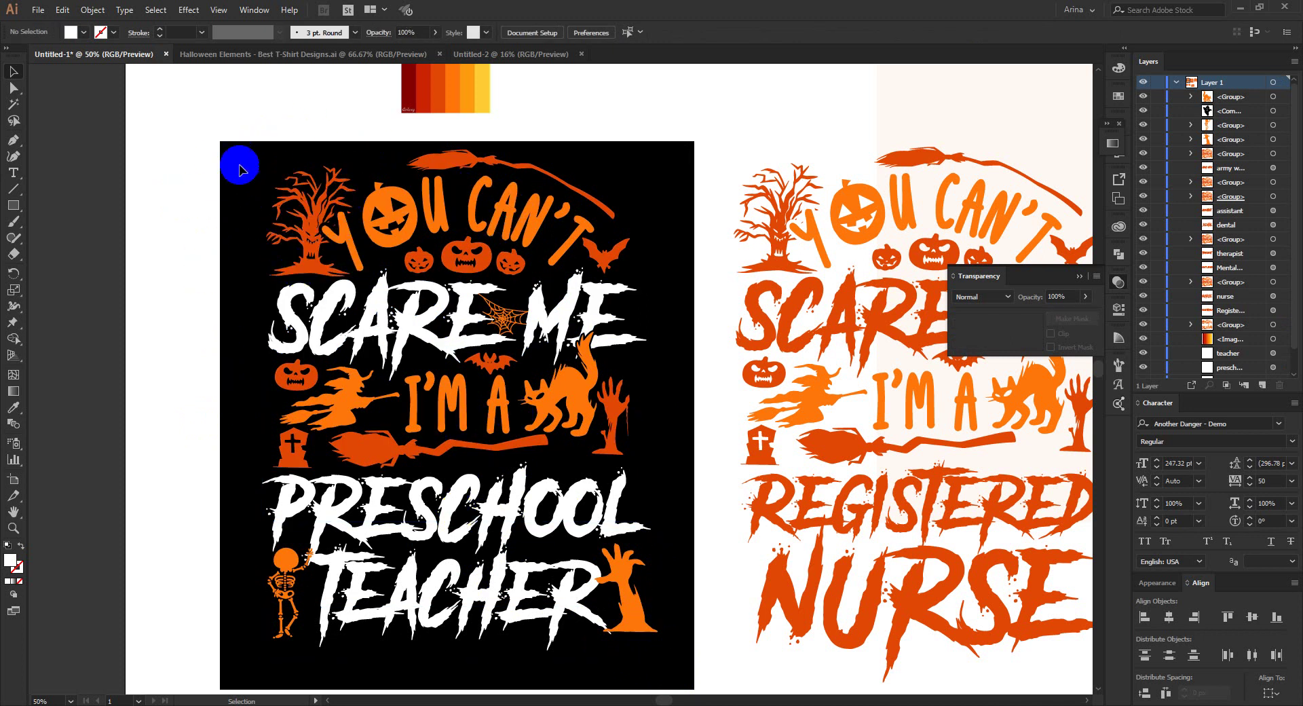
drag(236, 160, 684, 645)
click(445, 446)
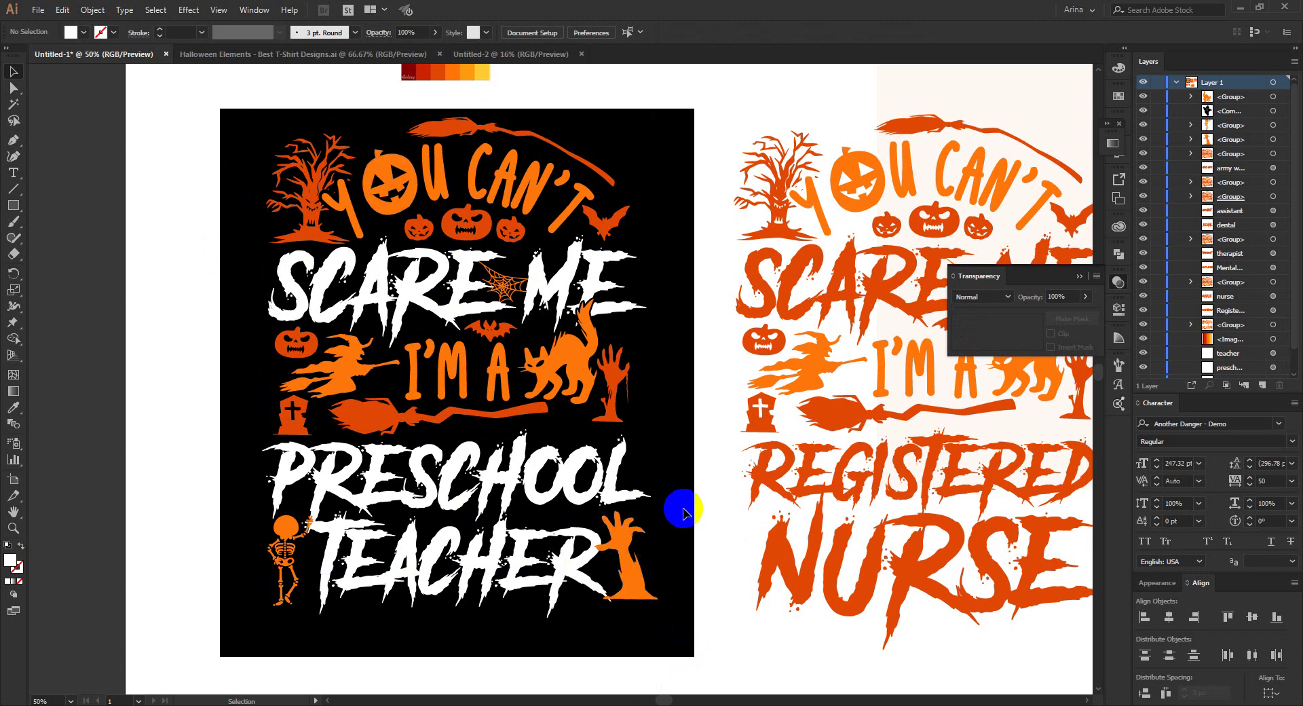
drag(241, 120, 688, 613)
click(453, 448)
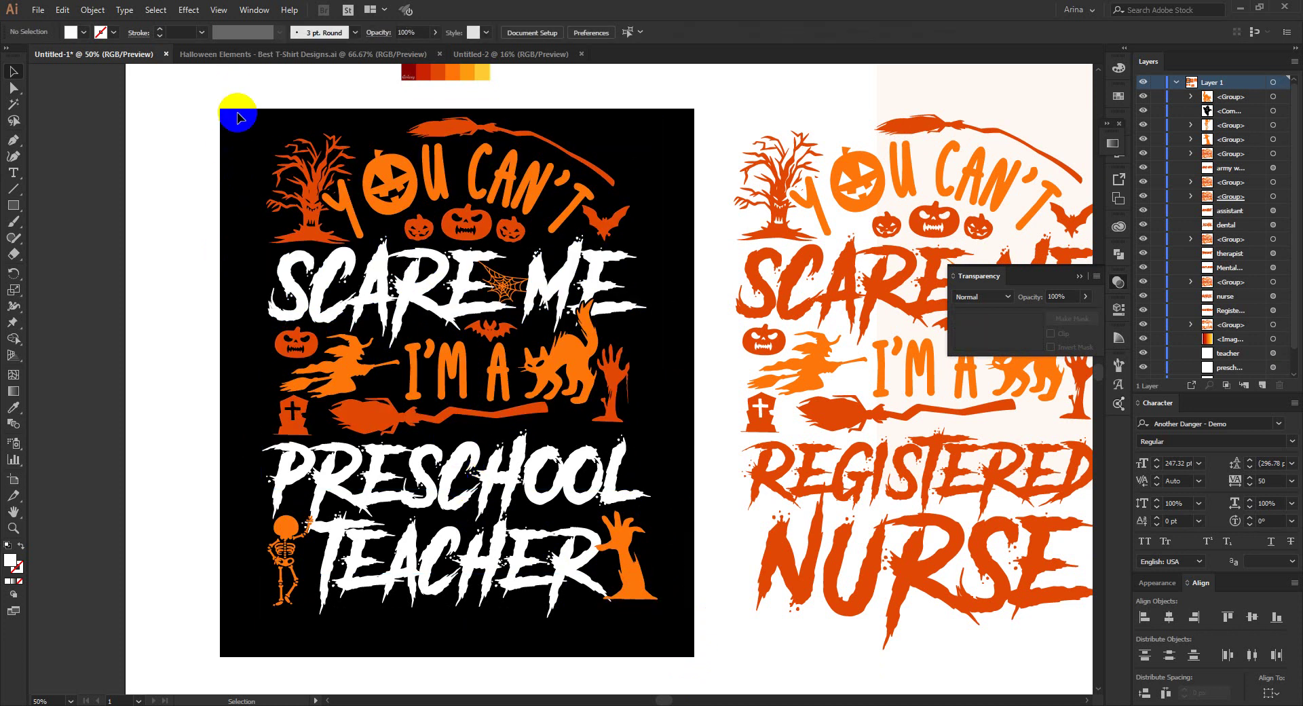
drag(238, 120, 700, 638)
click(702, 634)
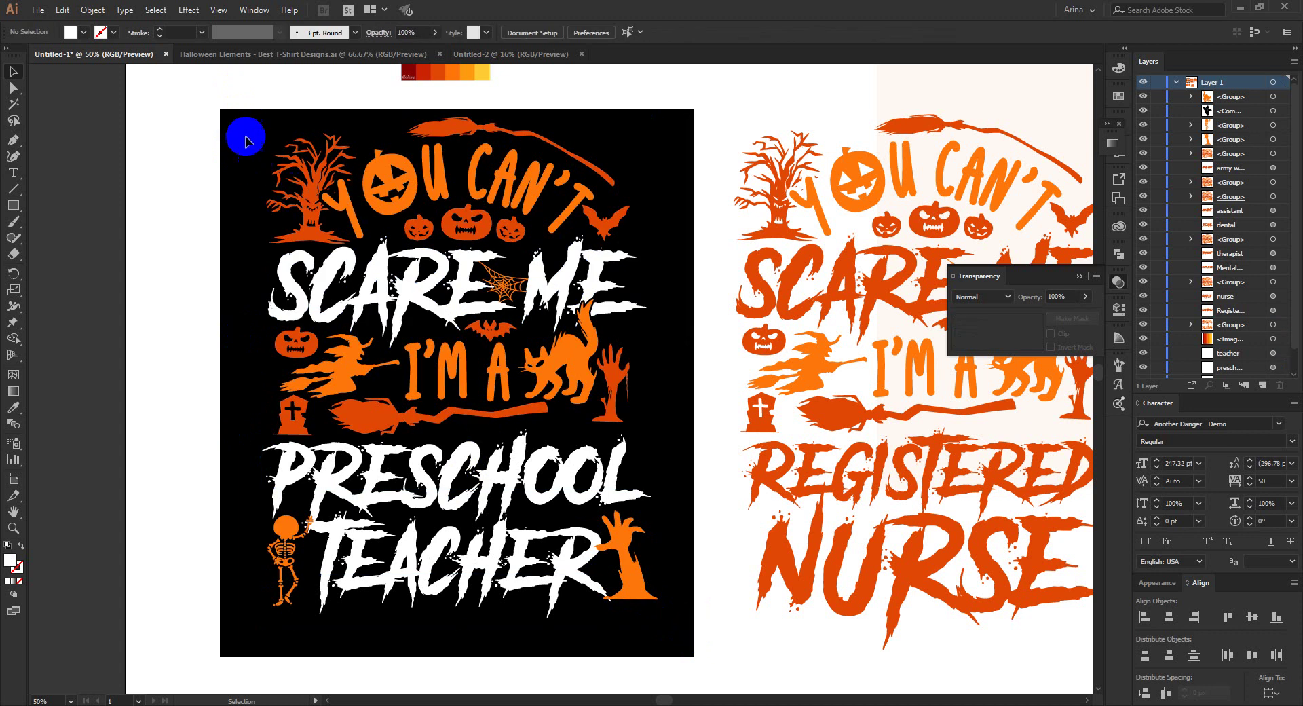
drag(240, 122, 679, 627)
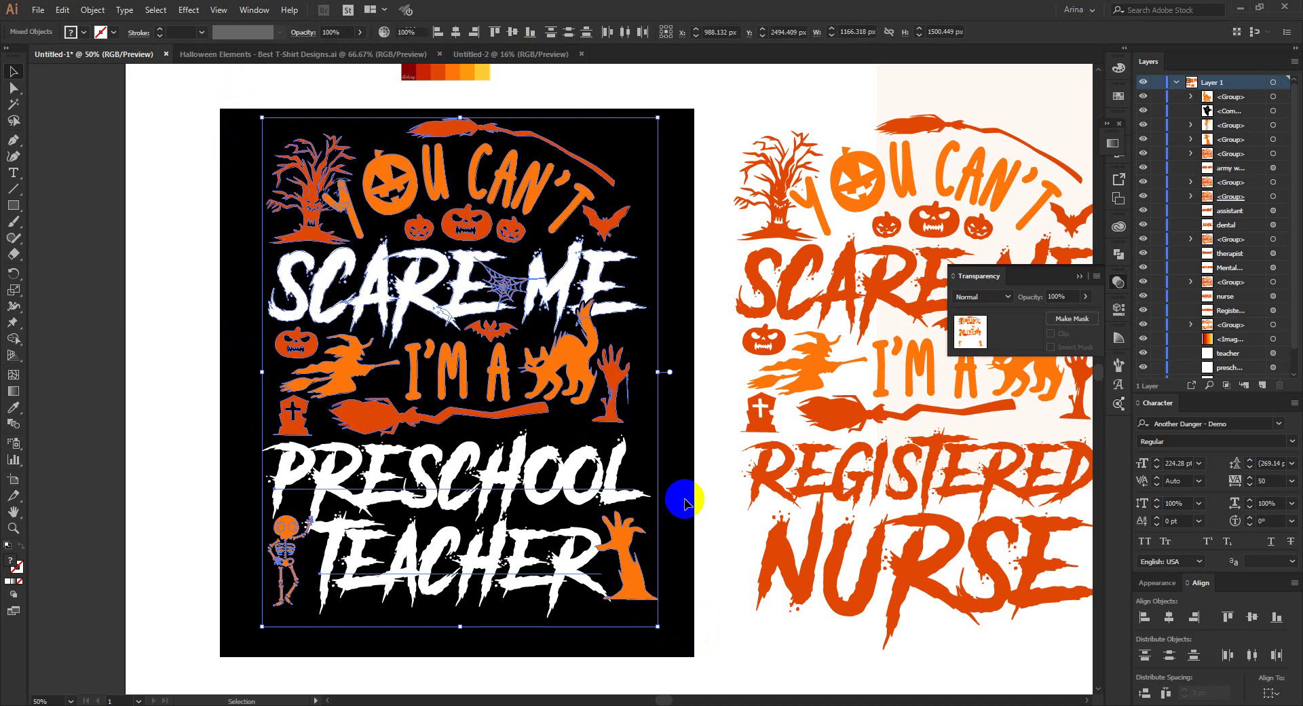
click(684, 502)
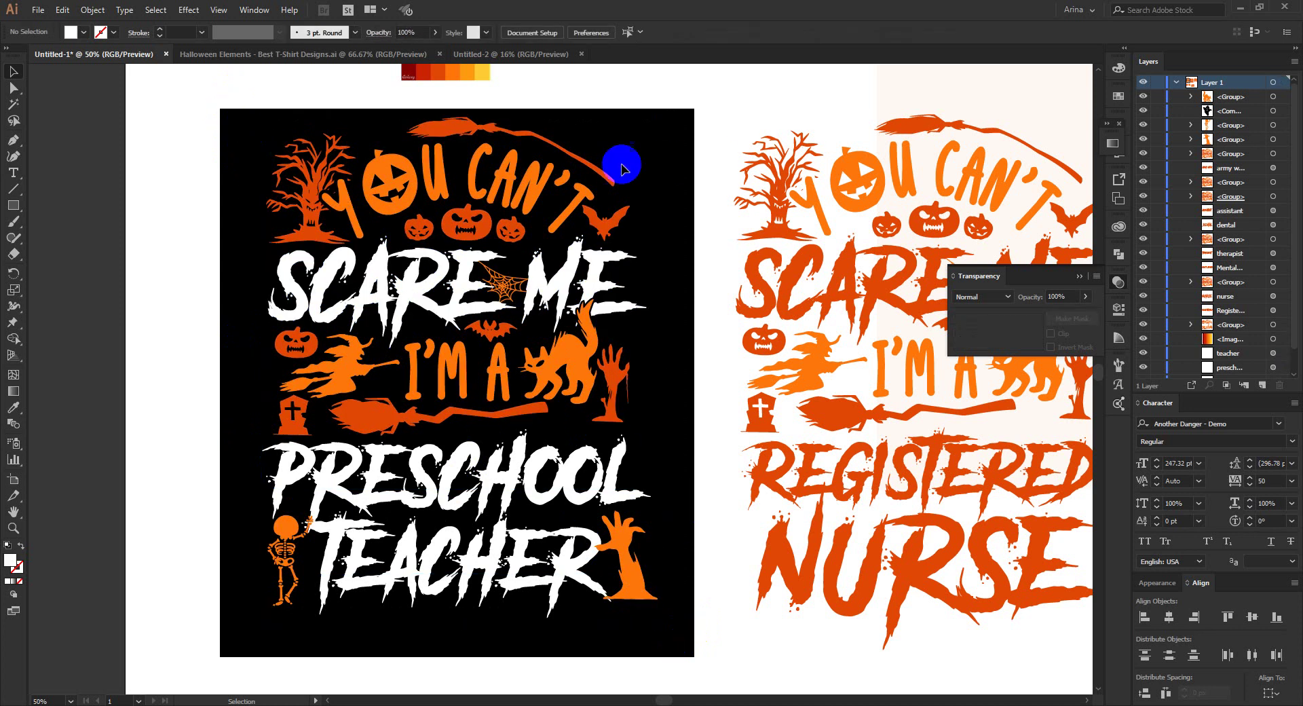
Scale up the entire PRESCHOOL TEACHER artwork proportionally to fill more of the black rectangle's height, and deselect it
drag(258, 115, 683, 620)
drag(459, 619, 456, 660)
click(703, 547)
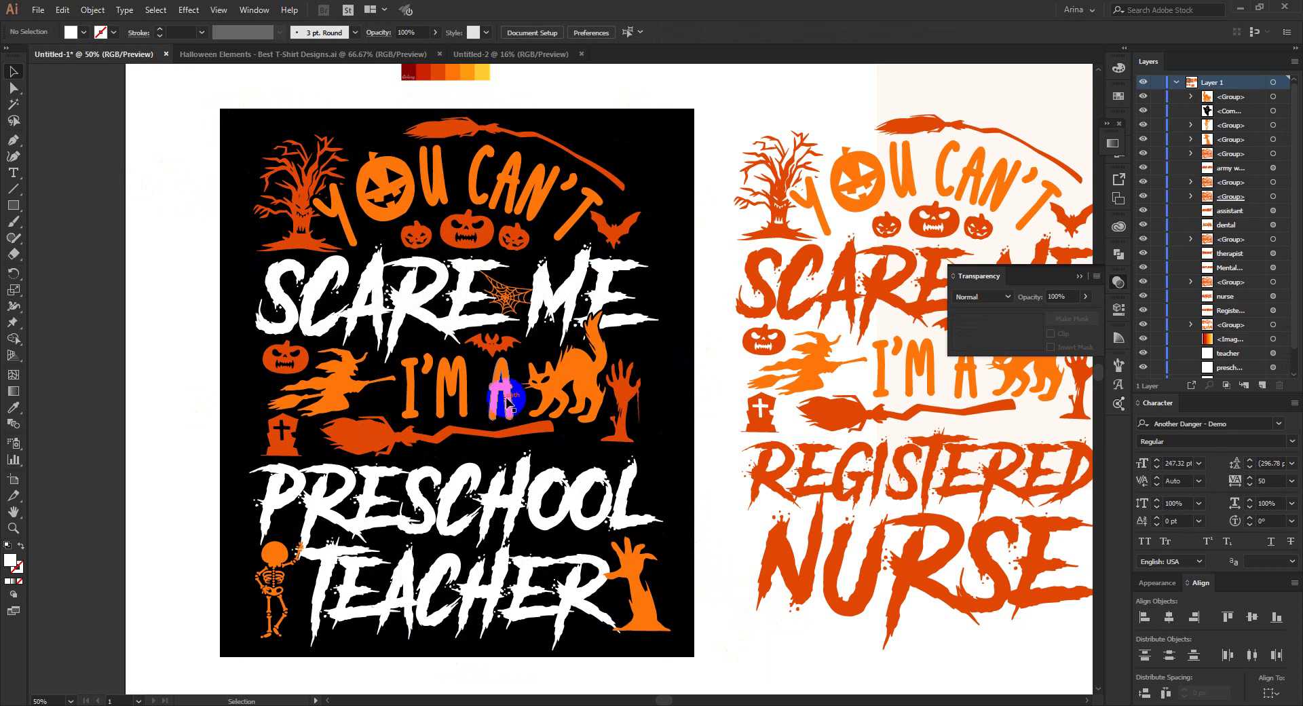
Check the extent of the Halloween artwork group above the PRESCHOOL TEACHER text by selecting it, and deselect it
click(184, 308)
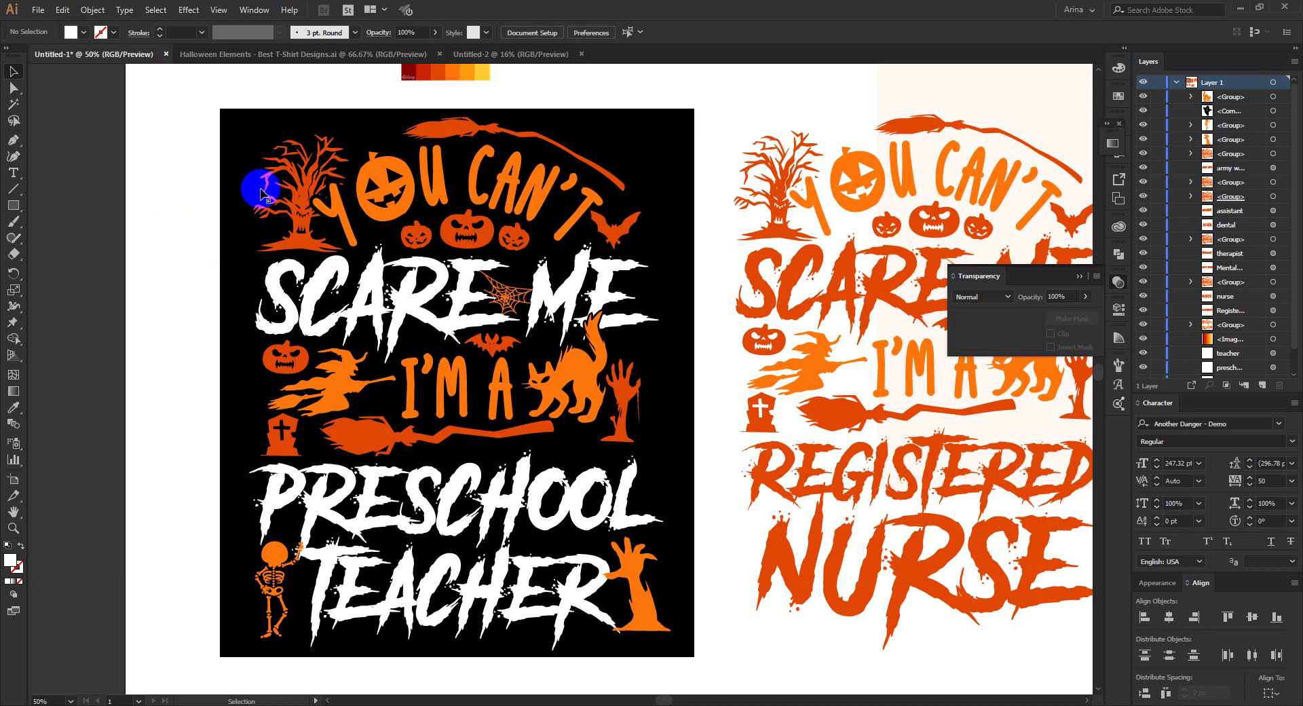
click(293, 182)
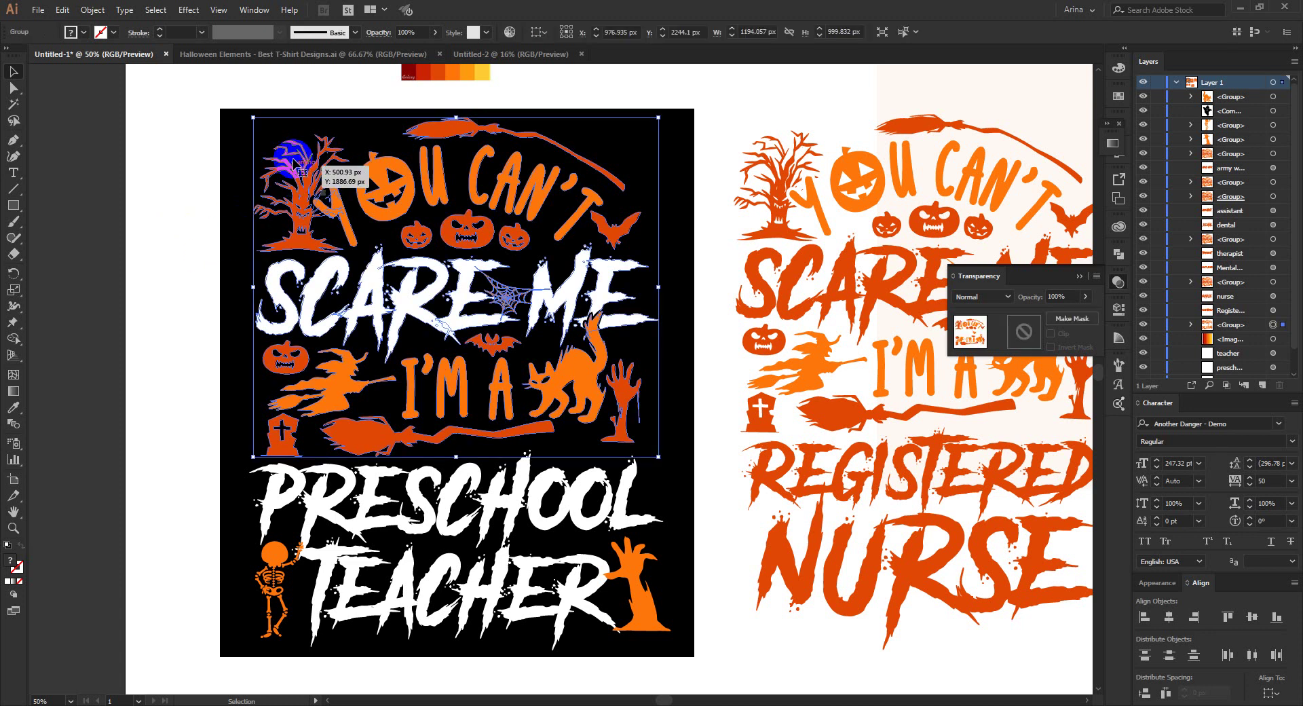
drag(232, 116, 639, 437)
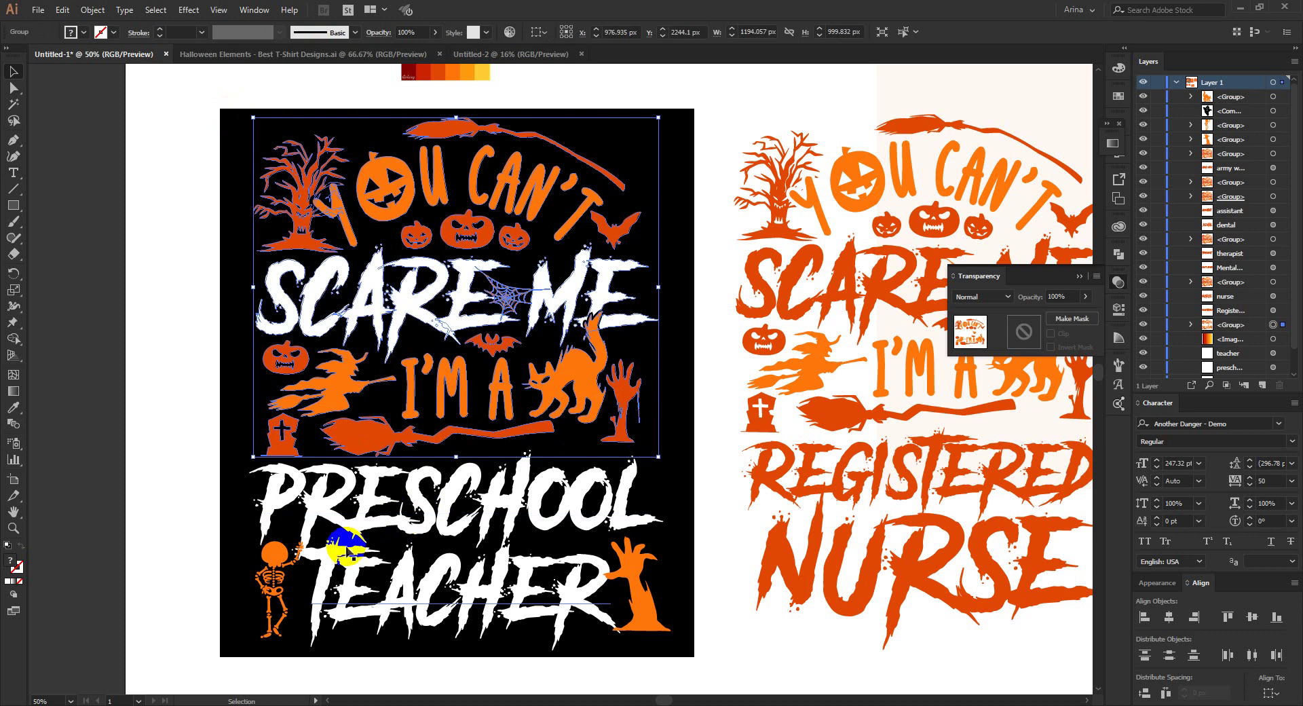
click(703, 564)
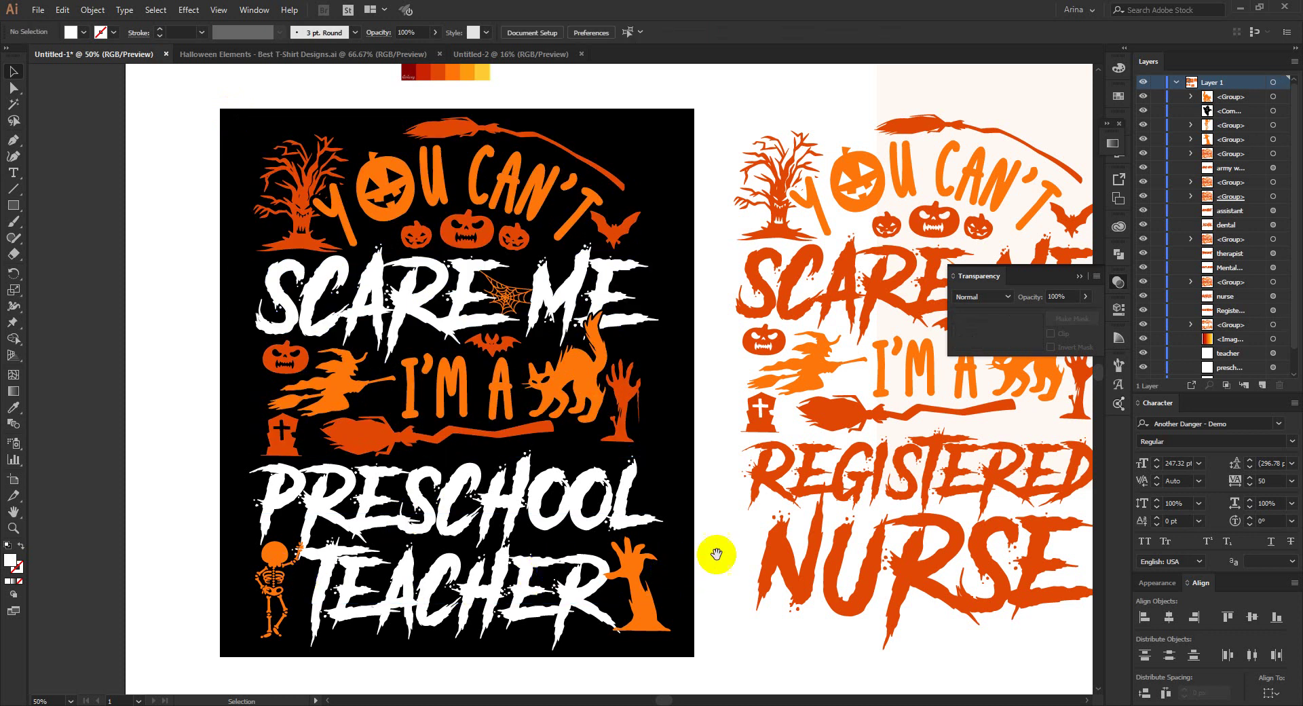
Scale the NURSE line down proportionally about its centre to about 861 px wide, move it up closer to REGISTERED, and deselect it
drag(712, 555, 354, 553)
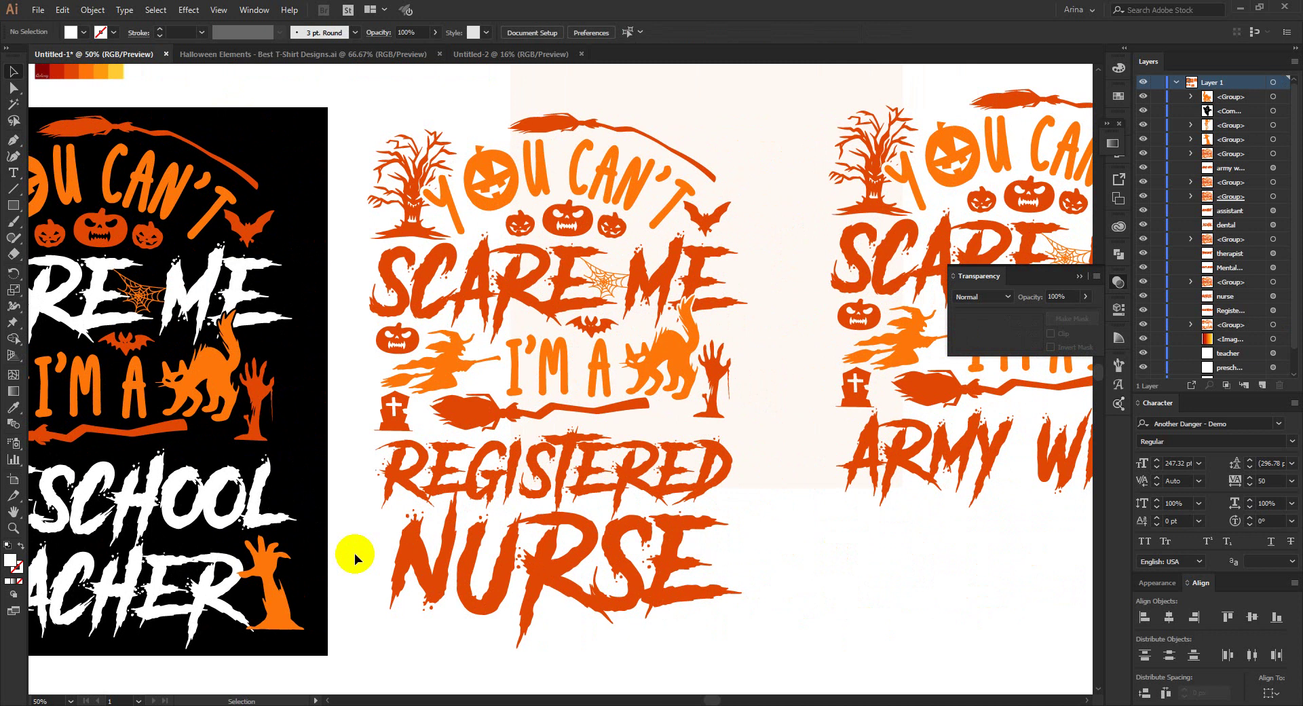
click(716, 556)
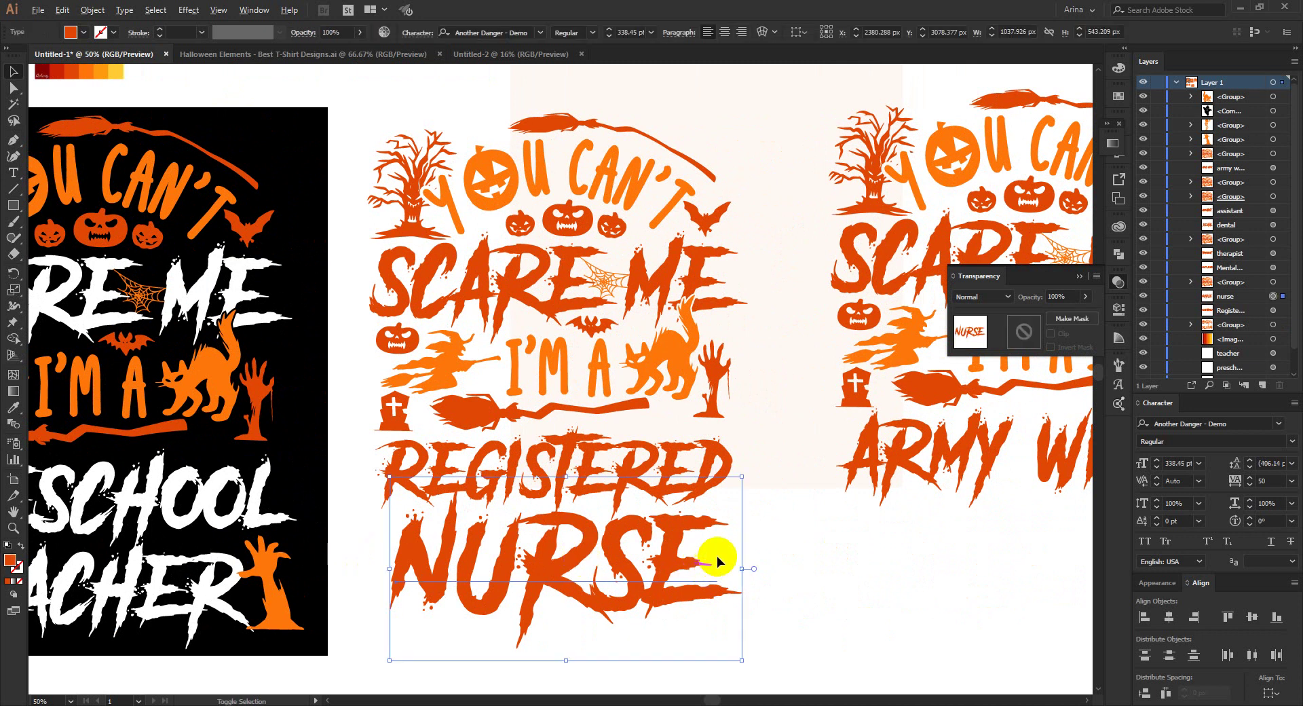
drag(741, 568, 711, 568)
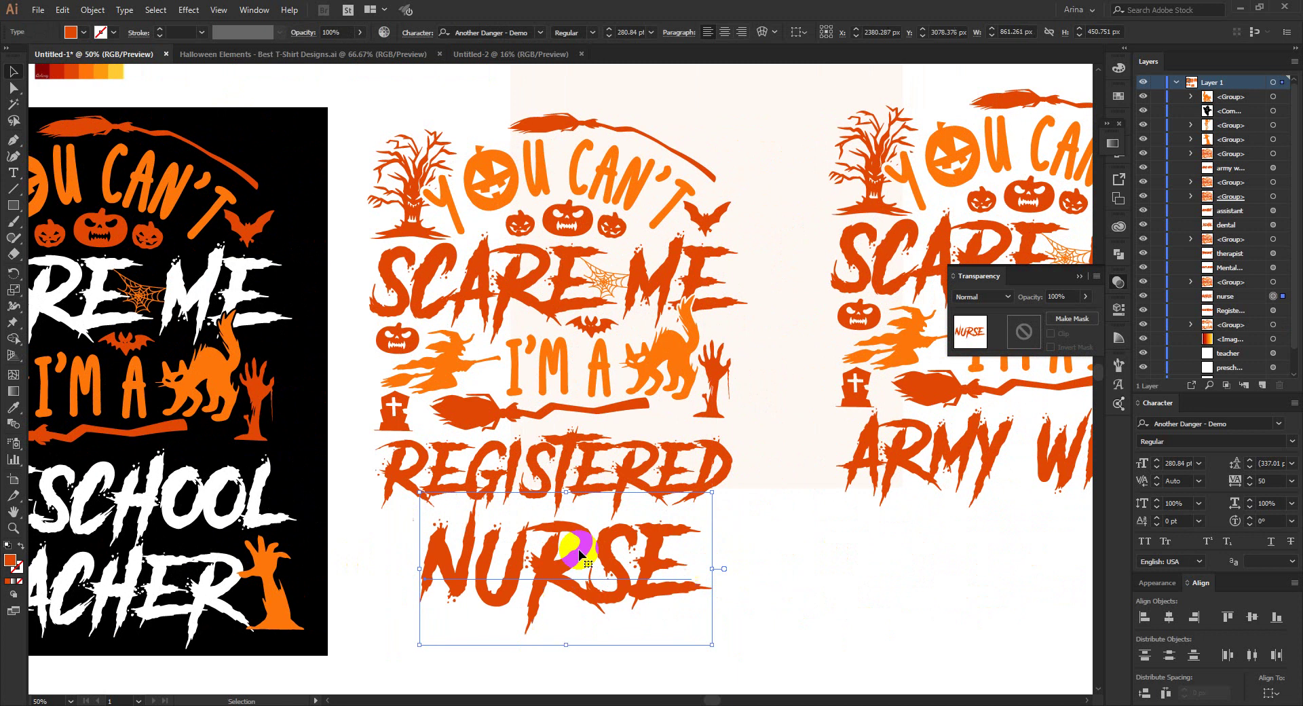
drag(578, 549, 583, 536)
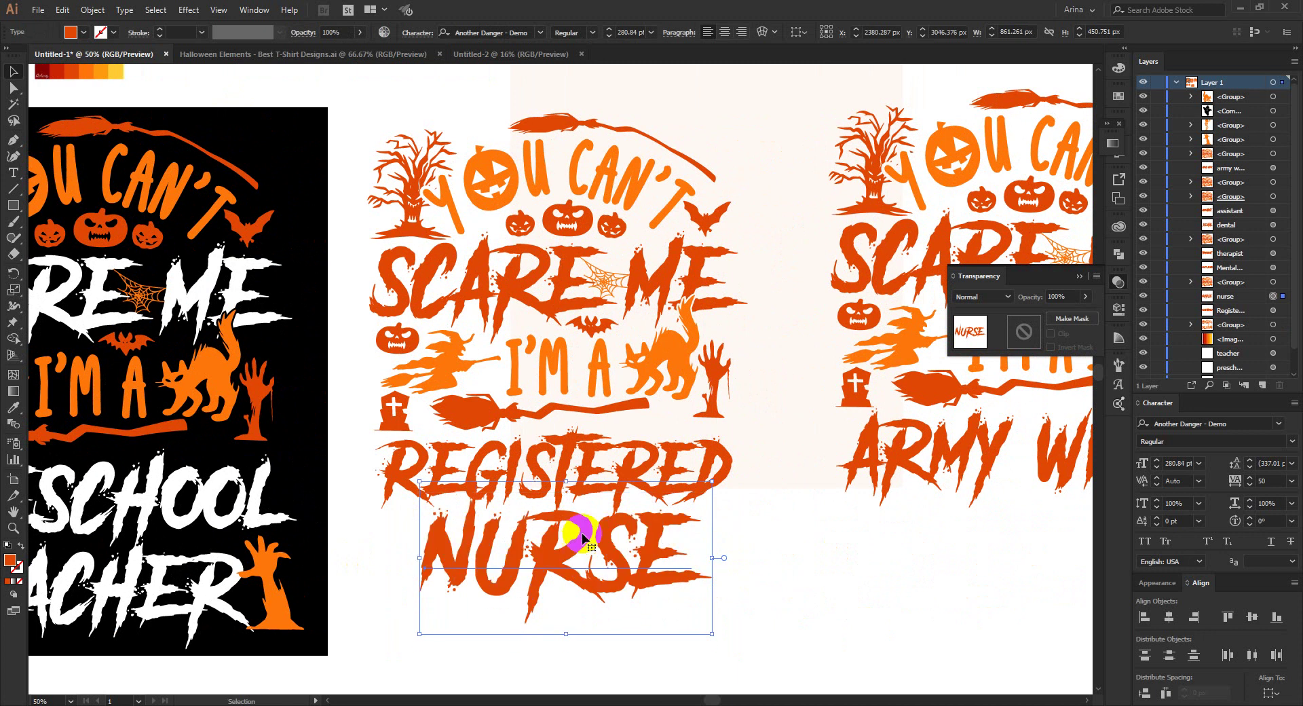
click(775, 576)
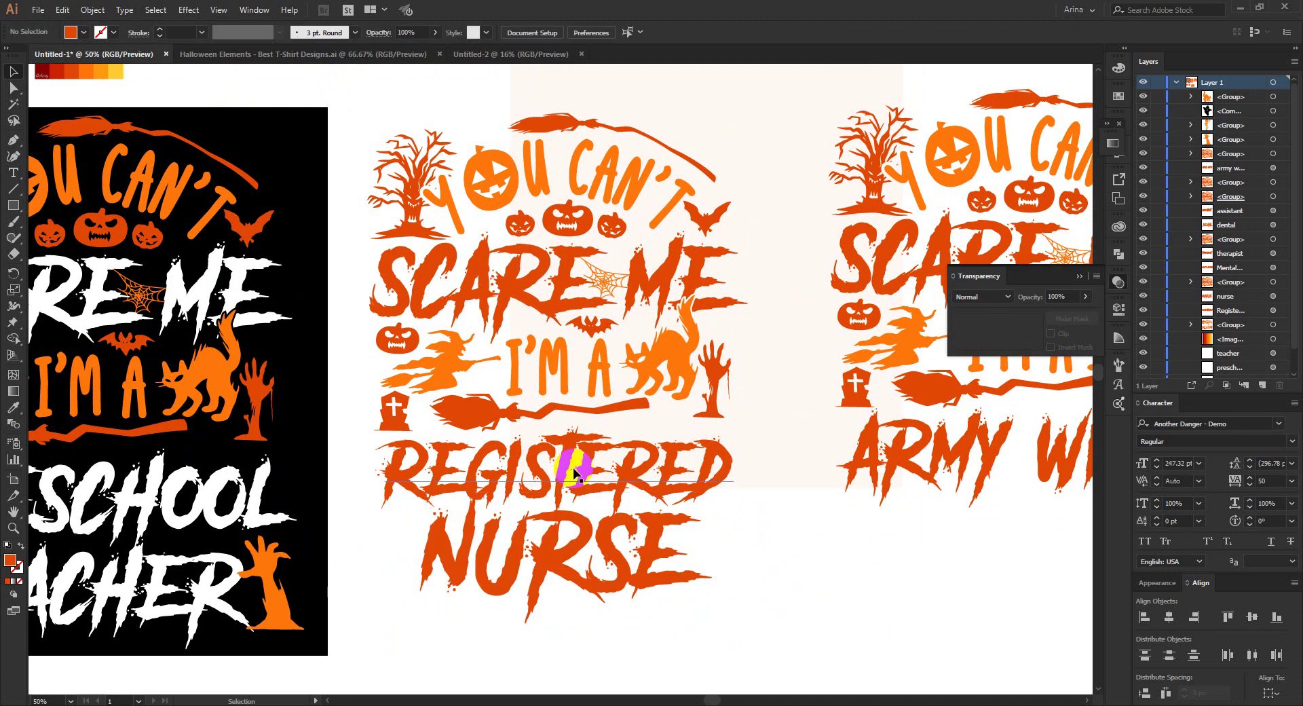
Compare the resized REGISTERED NURSE version with the other profession versions, and select and release the complete PRESCHOOL TEACHER artwork
scroll(484, 499, down, 1)
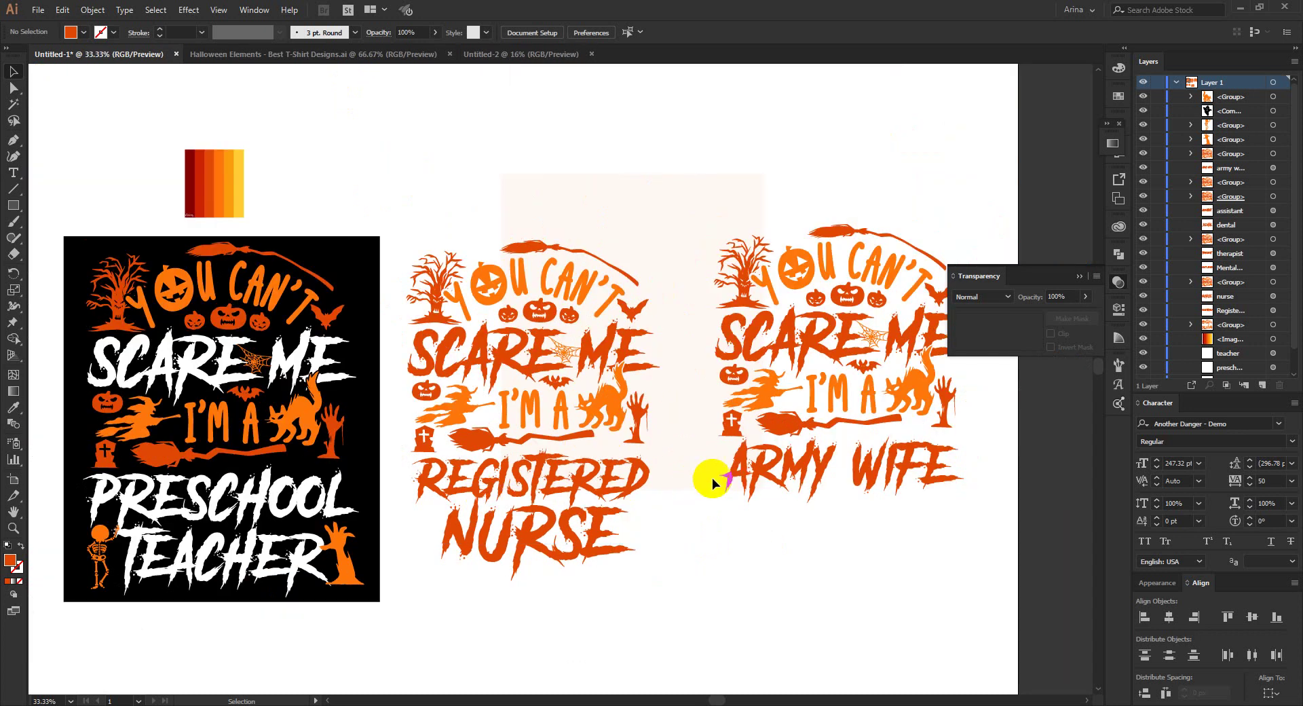
scroll(711, 478, down, 1)
scroll(711, 478, down, 3)
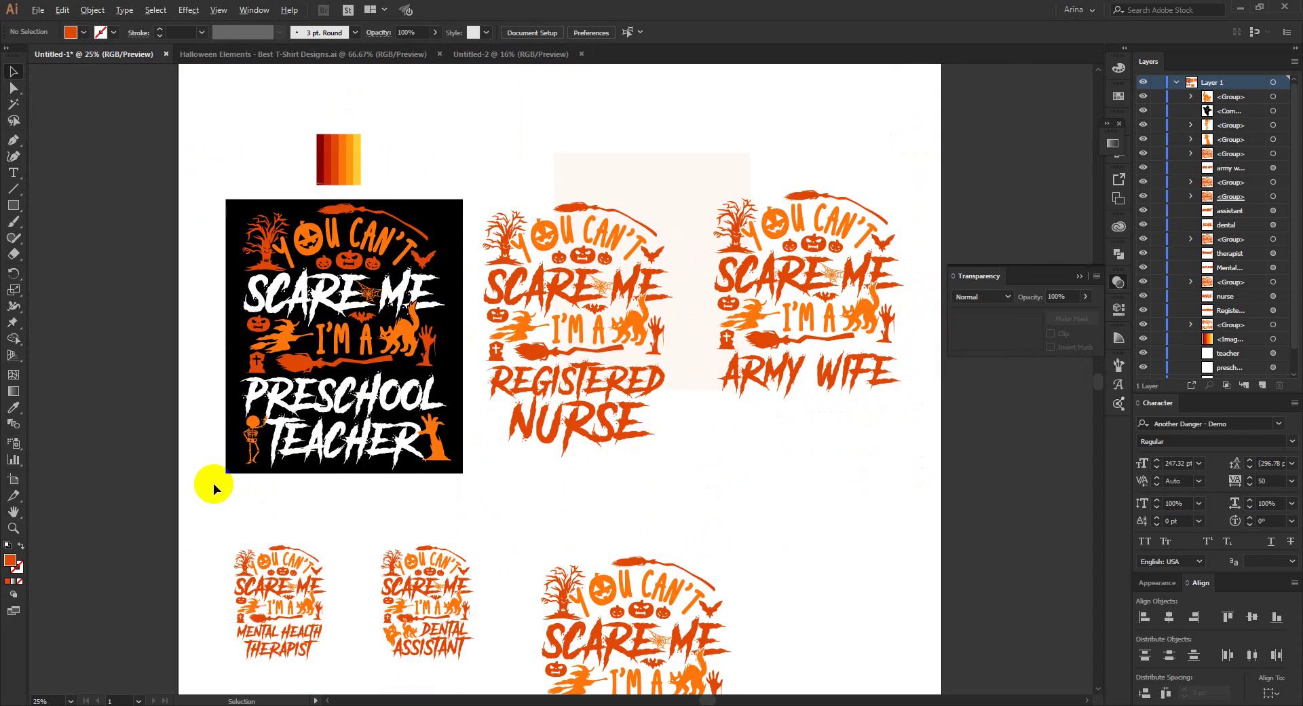
scroll(213, 483, up, 1)
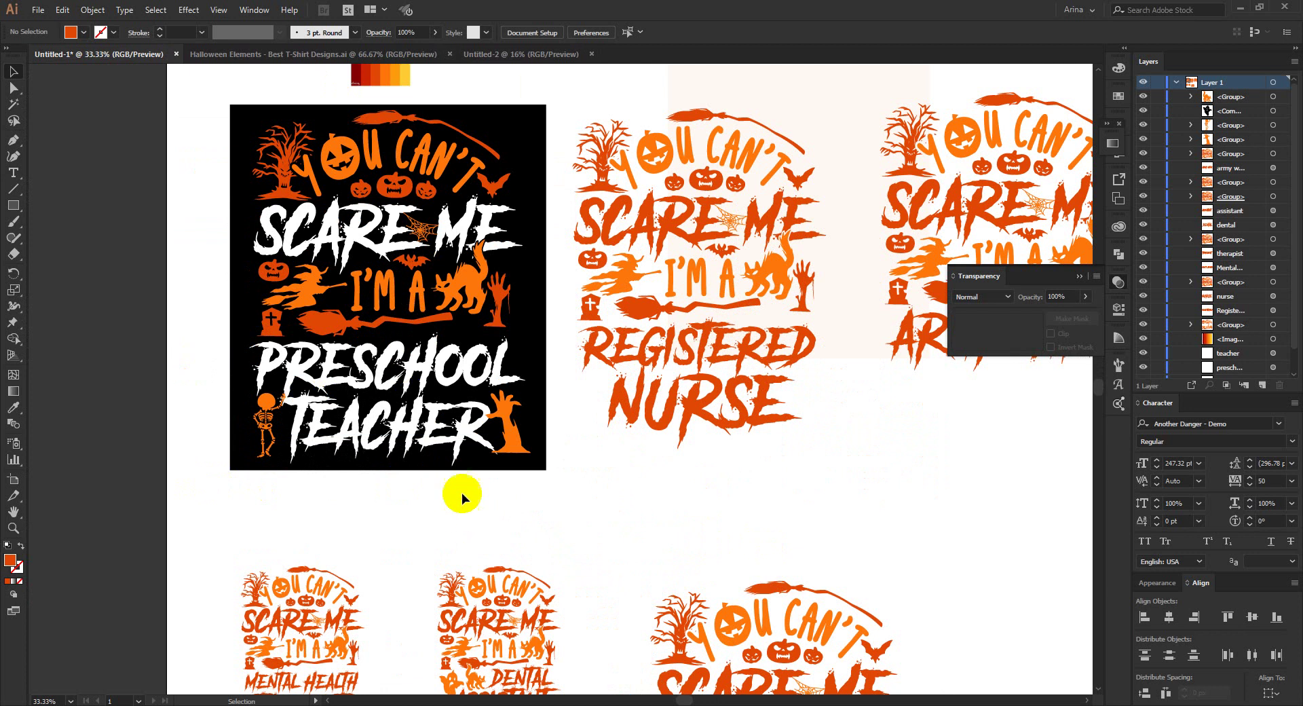
drag(203, 97, 552, 509)
click(585, 514)
Examine the small MENTAL HEALTH THERAPIST and DENTAL ASSISTANT versions, and select and release the base artwork that has no profession text
scroll(585, 513, down, 3)
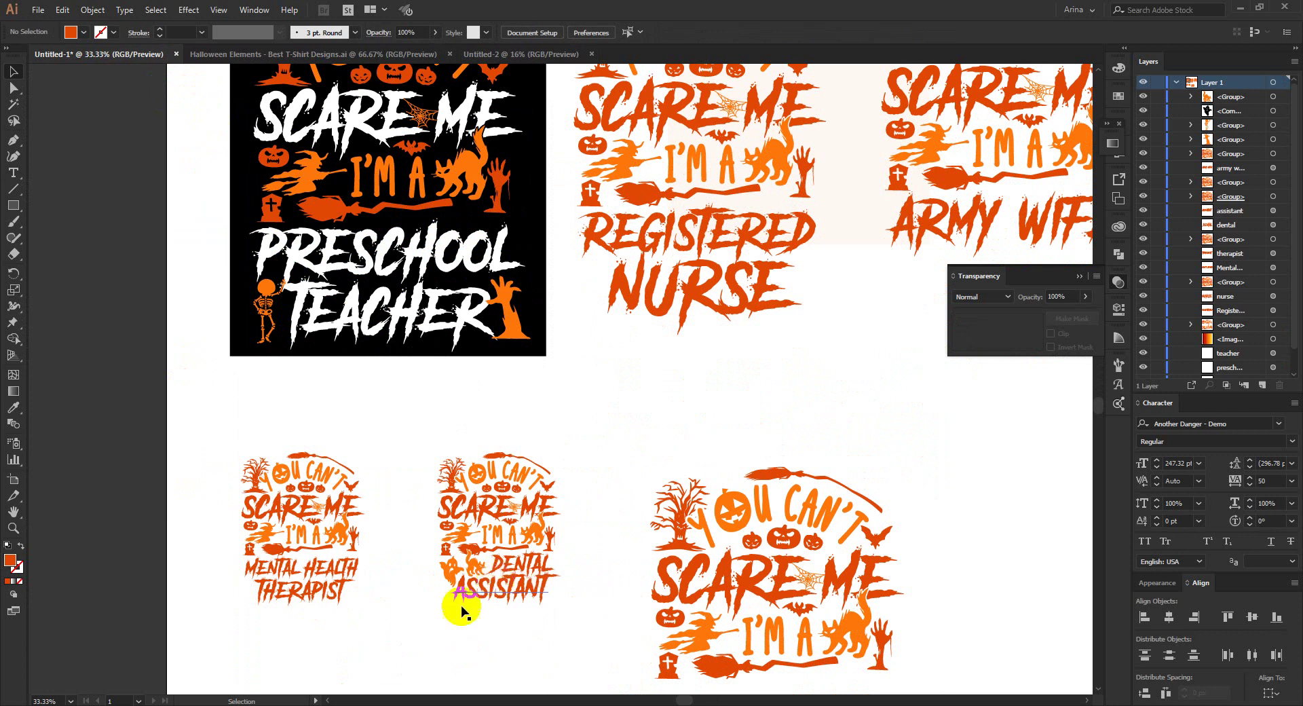
scroll(477, 592, up, 2)
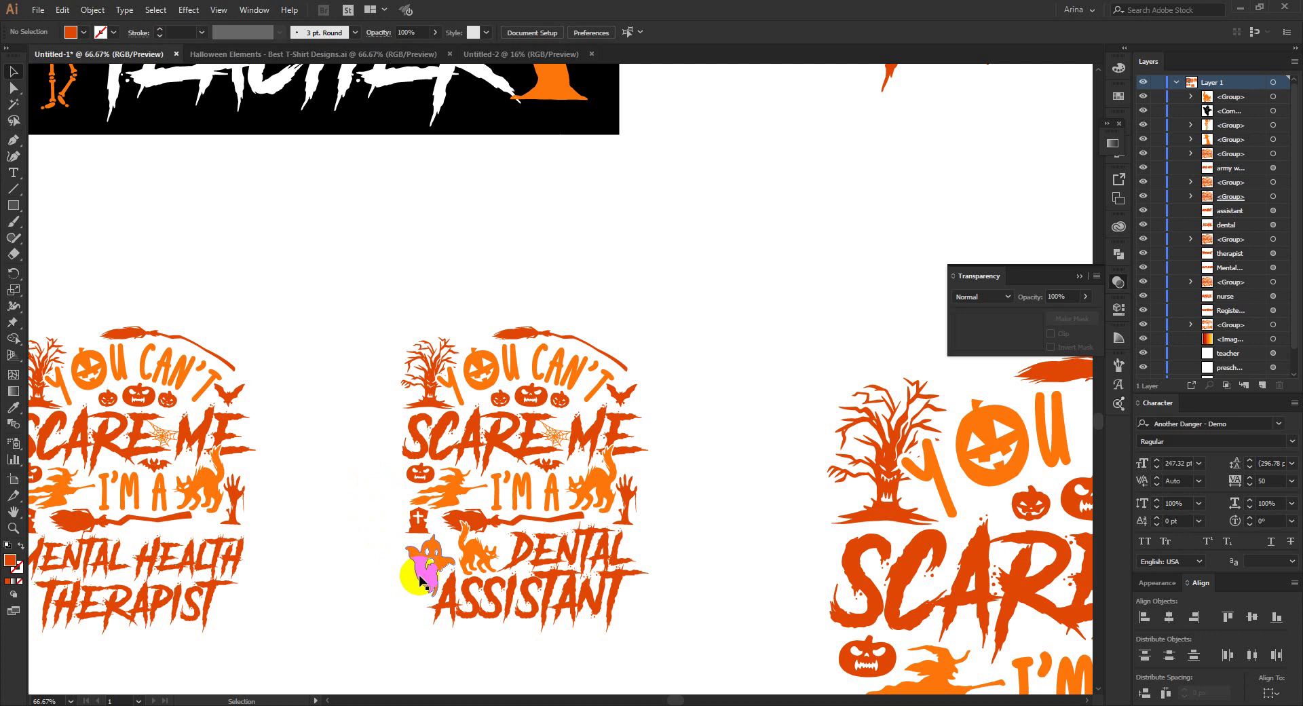
scroll(362, 365, down, 1)
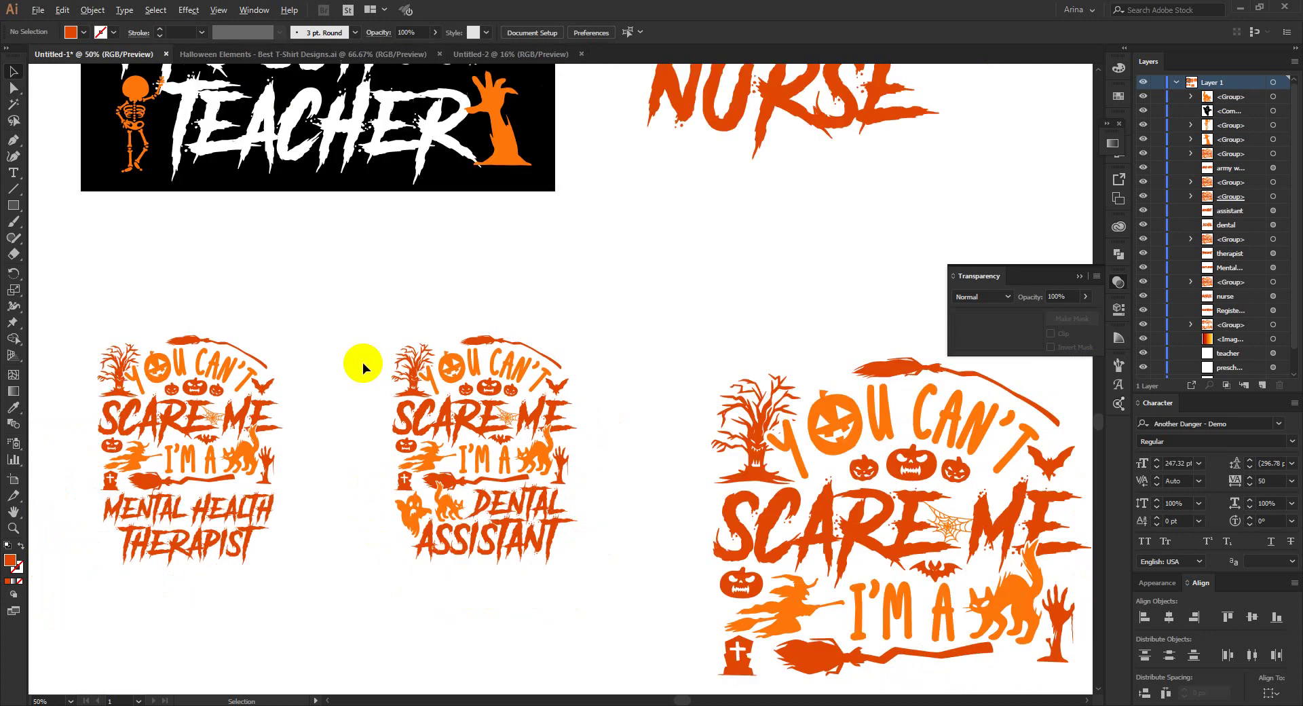
scroll(362, 367, down, 1)
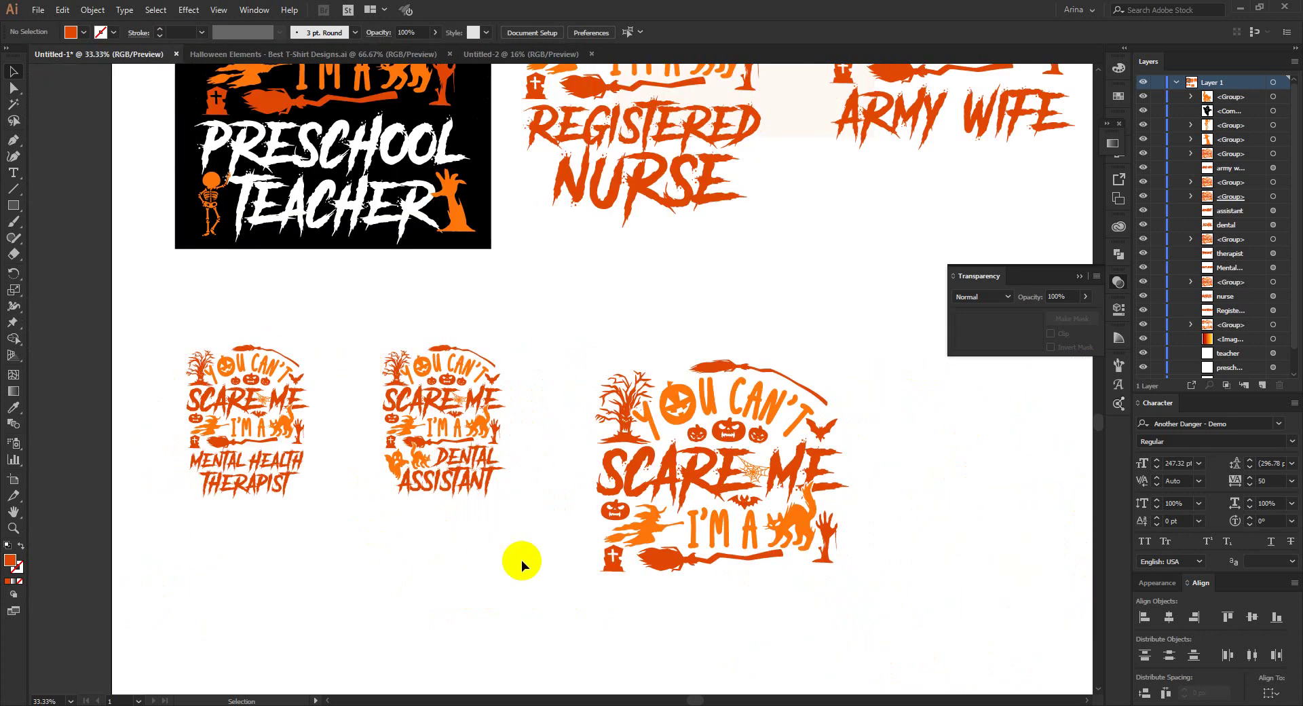
scroll(521, 560, up, 1)
click(678, 490)
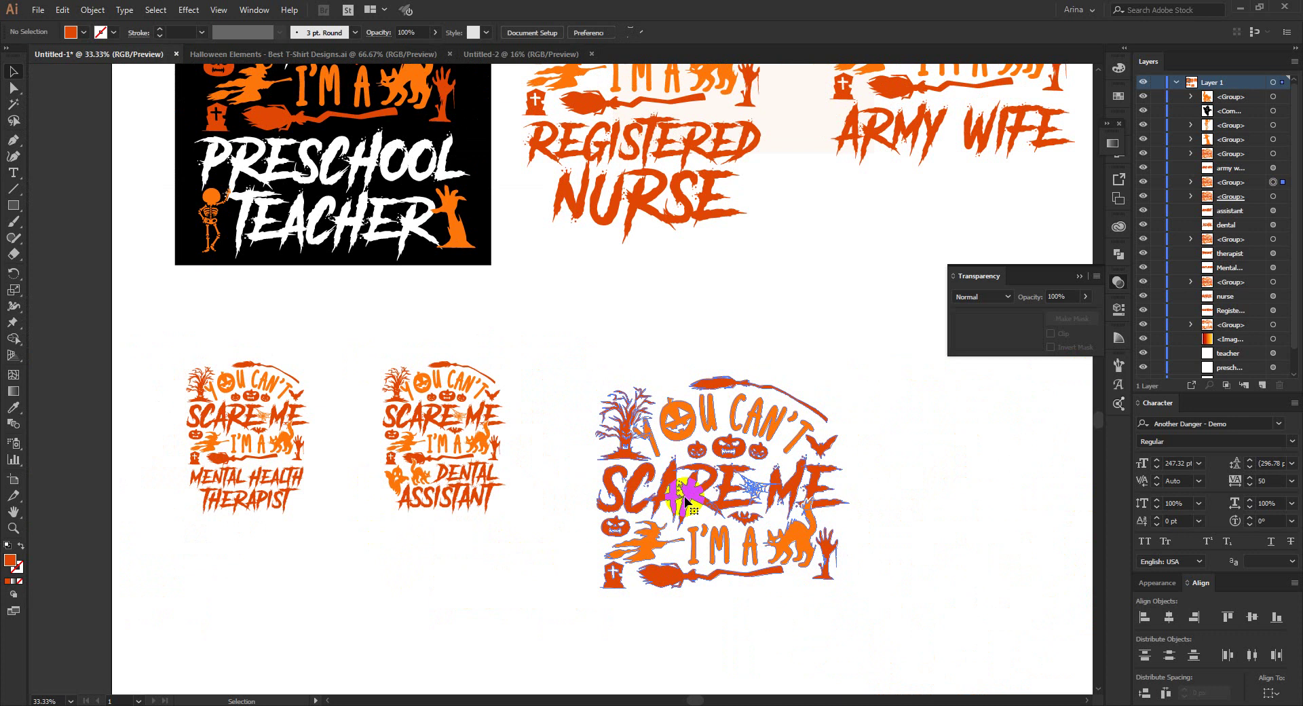
click(534, 515)
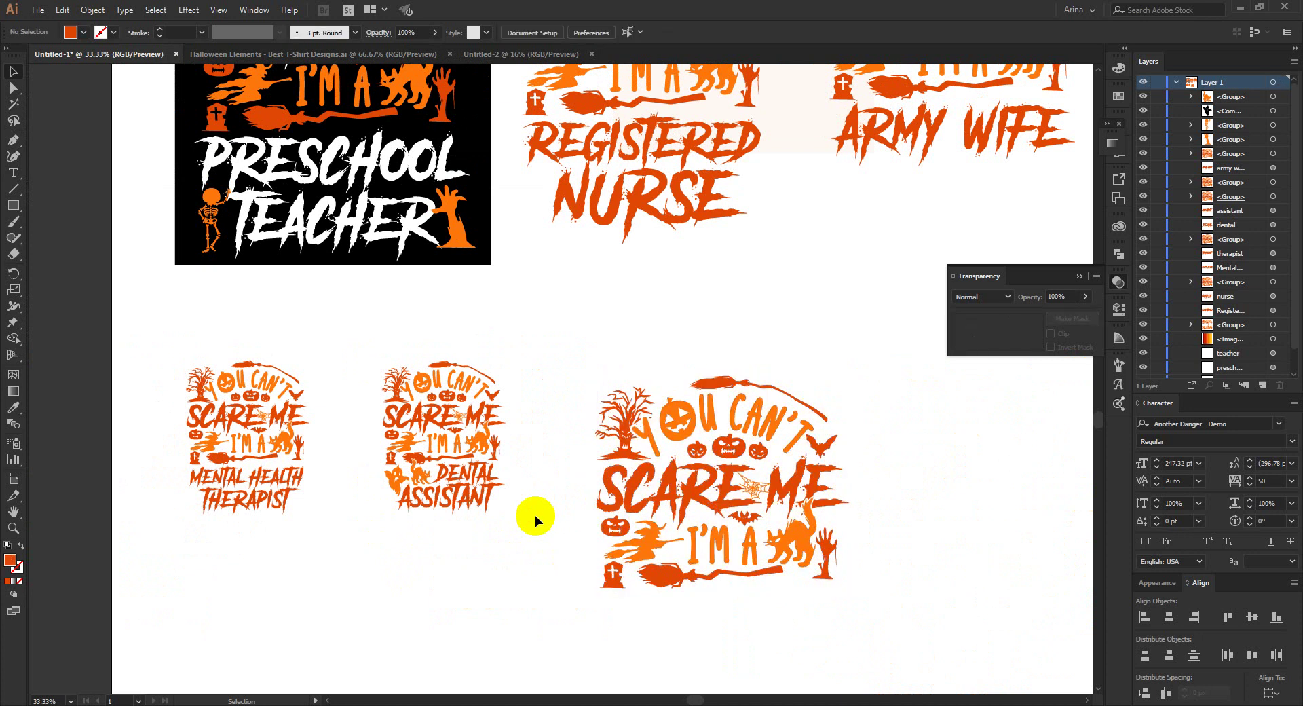
Review the overall shape of the REGISTERED NURSE version beside PRESCHOOL TEACHER by selecting and deselecting it, and activate the Direct Selection tool
scroll(535, 515, up, 6)
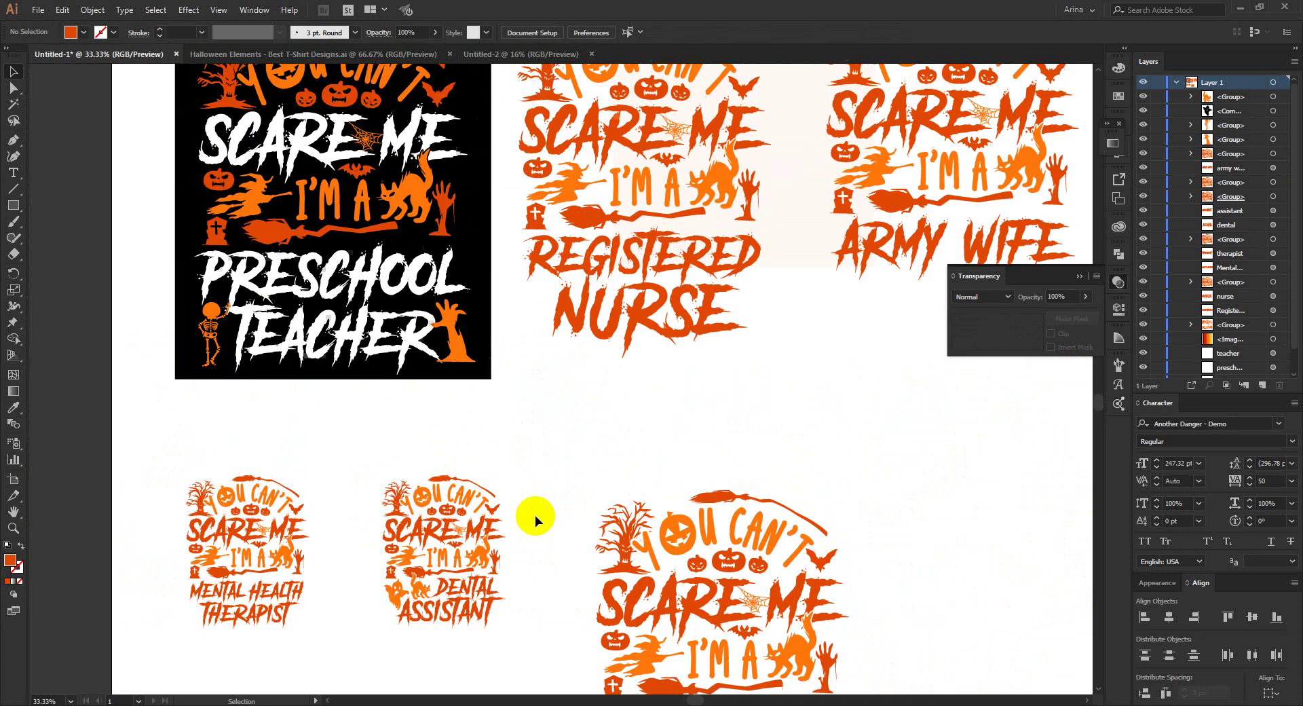
scroll(535, 515, up, 2)
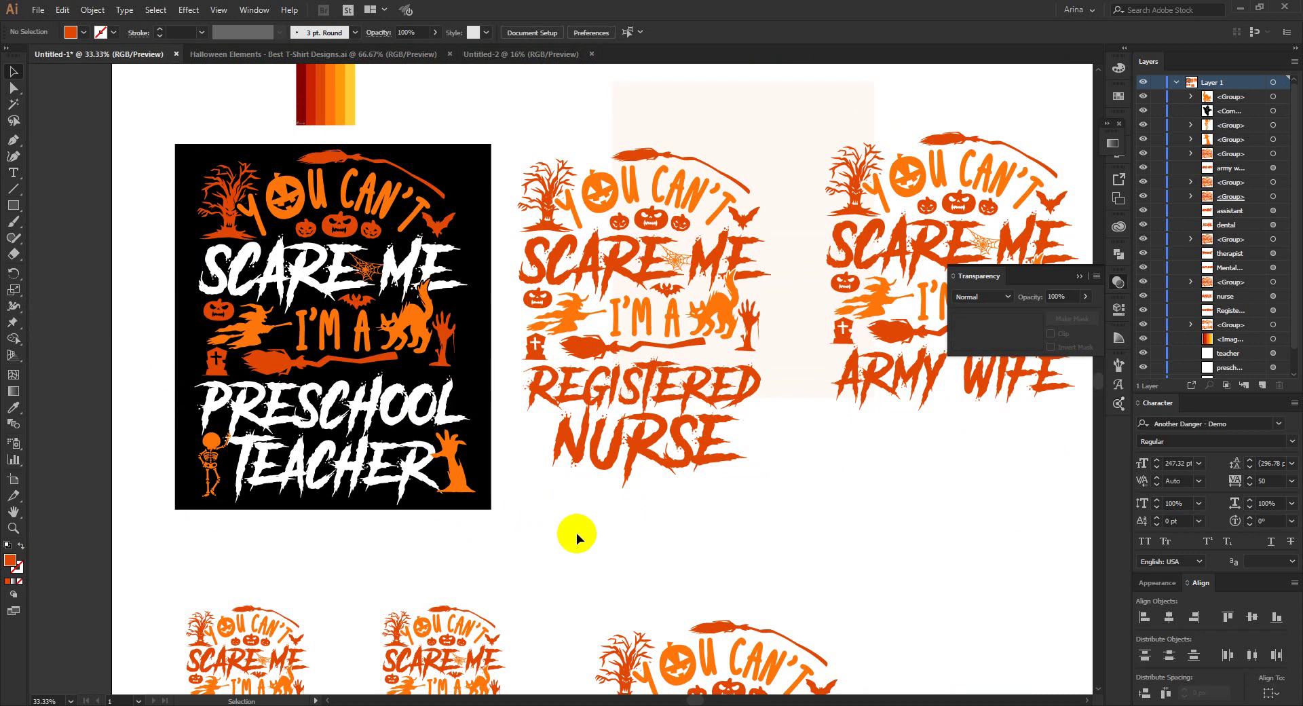
drag(500, 114, 783, 550)
click(589, 566)
scroll(570, 565, down, 1)
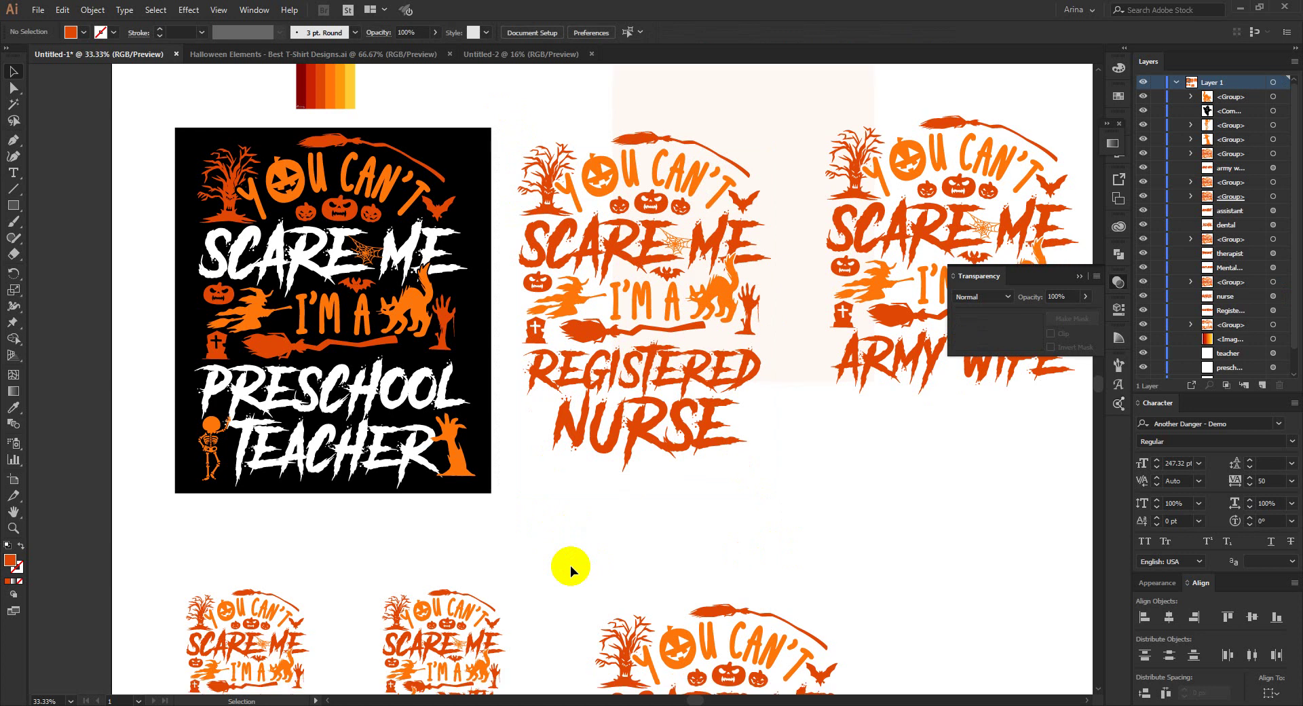
key(a)
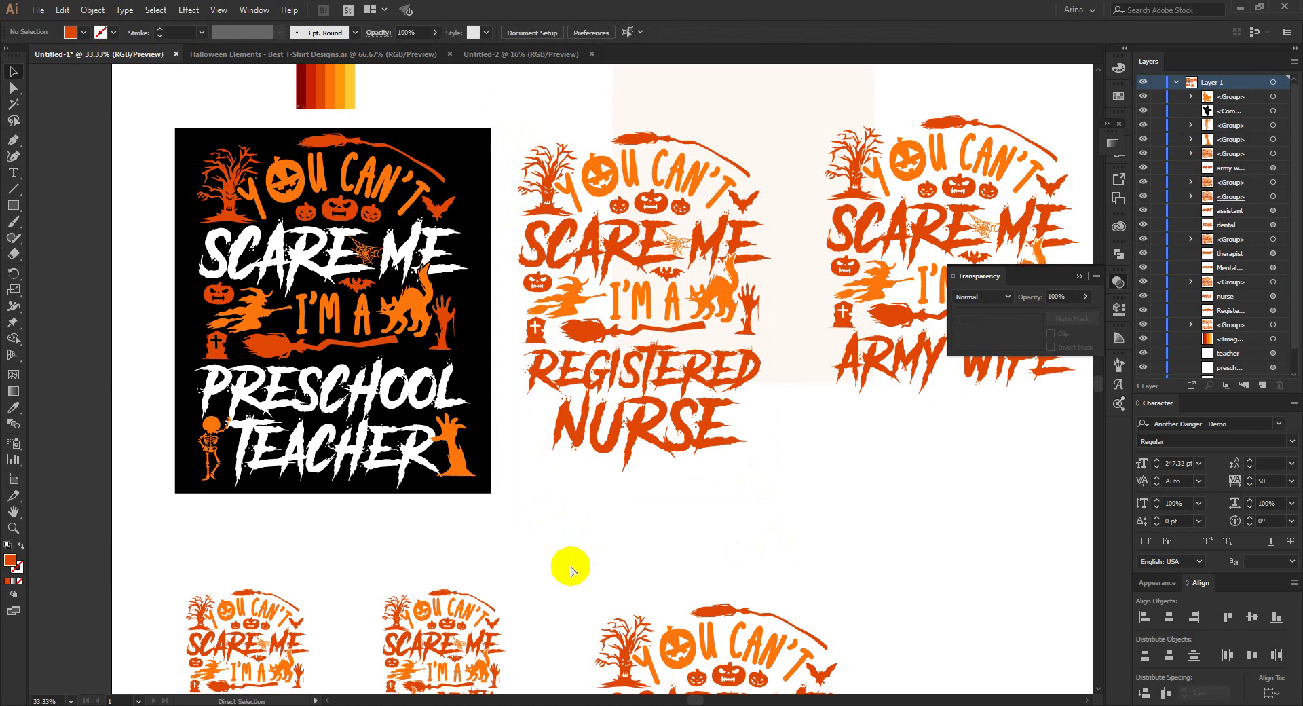